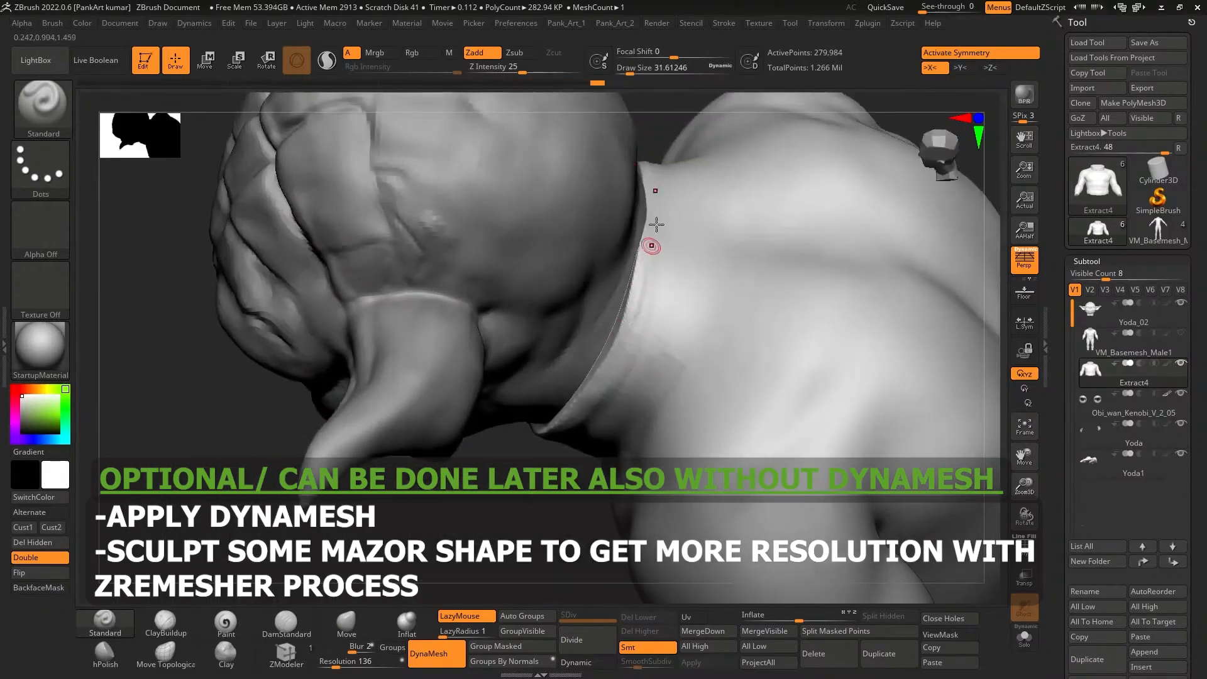
# Sculpt a diagonal crease from the shirt's collar down across the chest with the Standard brush
pyautogui.press('space')
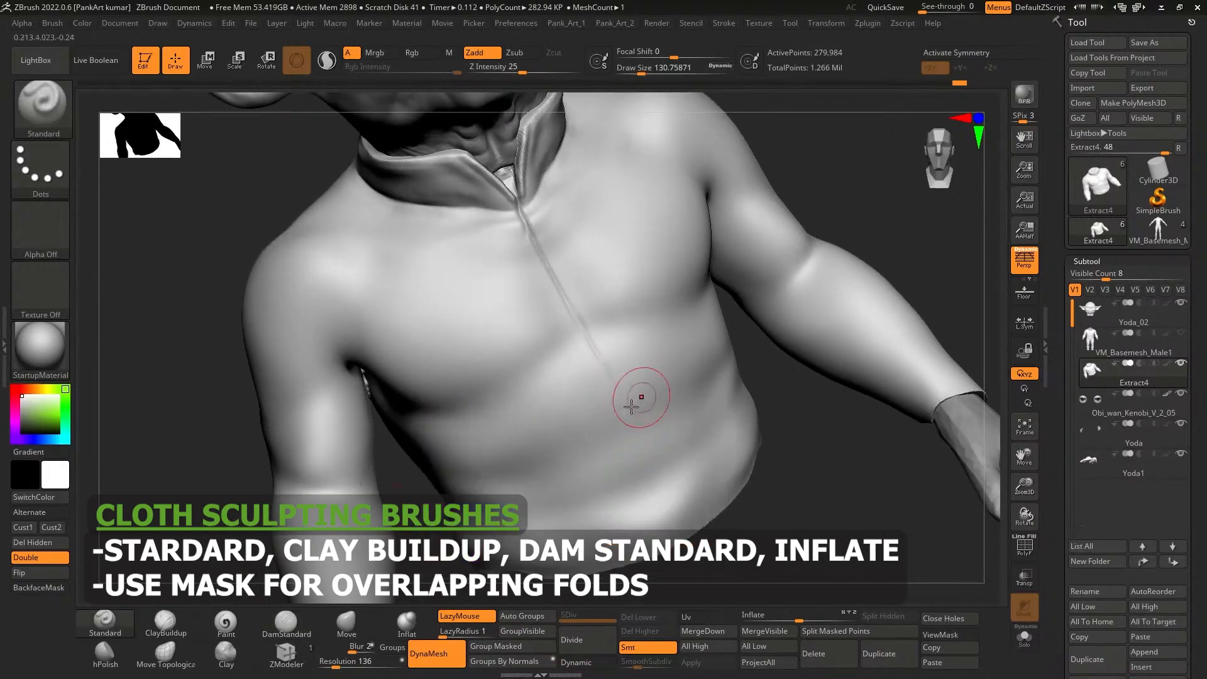
pyautogui.moveTo(667, 409)
pyautogui.mouseDown()
pyautogui.moveTo(565, 440)
pyautogui.moveTo(639, 431)
pyautogui.mouseUp()
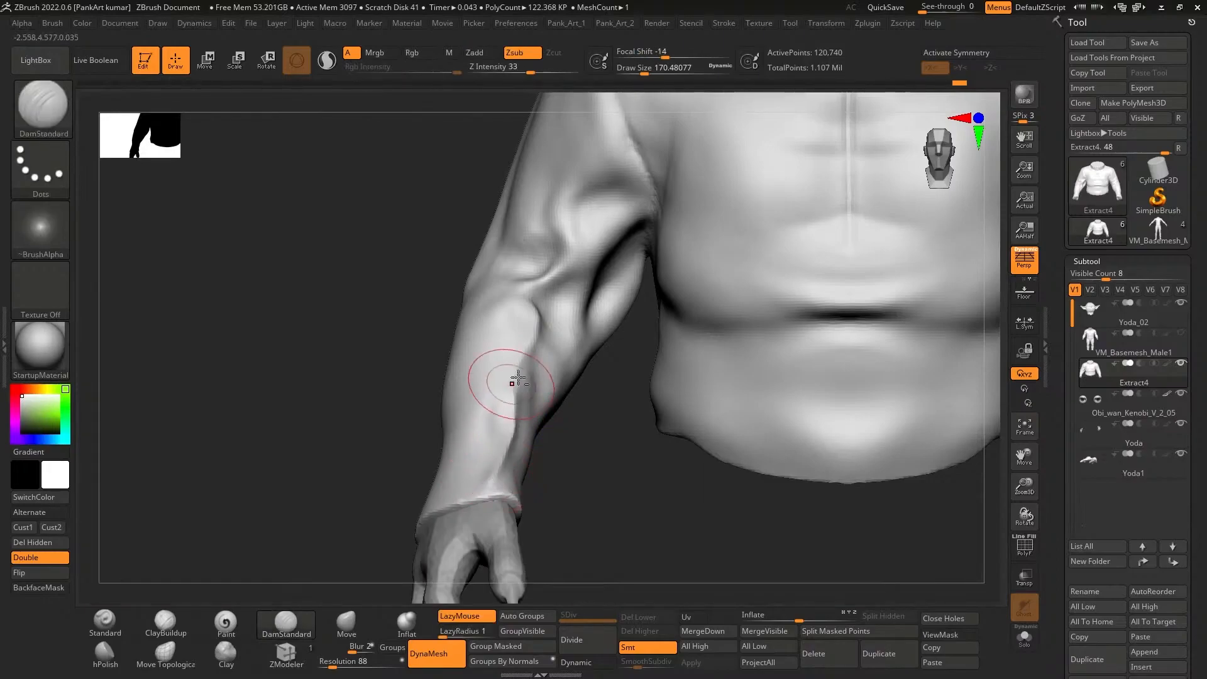
# Refine the folds on the forearm and the edge of the cuff with the Move and Standard brushes
pyautogui.click(407, 623)
pyautogui.click(104, 622)
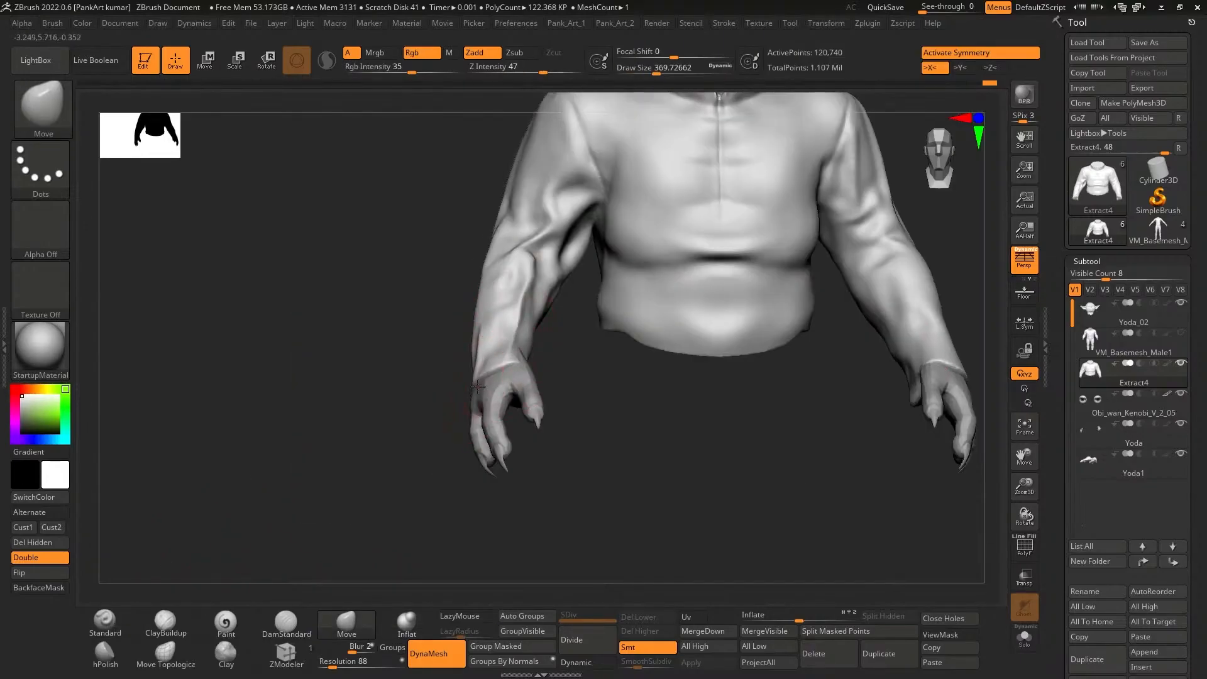
pyautogui.moveTo(477, 387); pyautogui.dragTo(515, 381, button='right')
pyautogui.moveTo(520, 378); pyautogui.dragTo(528, 370)
pyautogui.moveTo(575, 346)
pyautogui.mouseDown(button='right')
pyautogui.moveTo(592, 345)
pyautogui.moveTo(583, 325)
pyautogui.mouseUp(button='right')
pyautogui.press('space')
pyautogui.moveTo(533, 316); pyautogui.dragTo(528, 319)
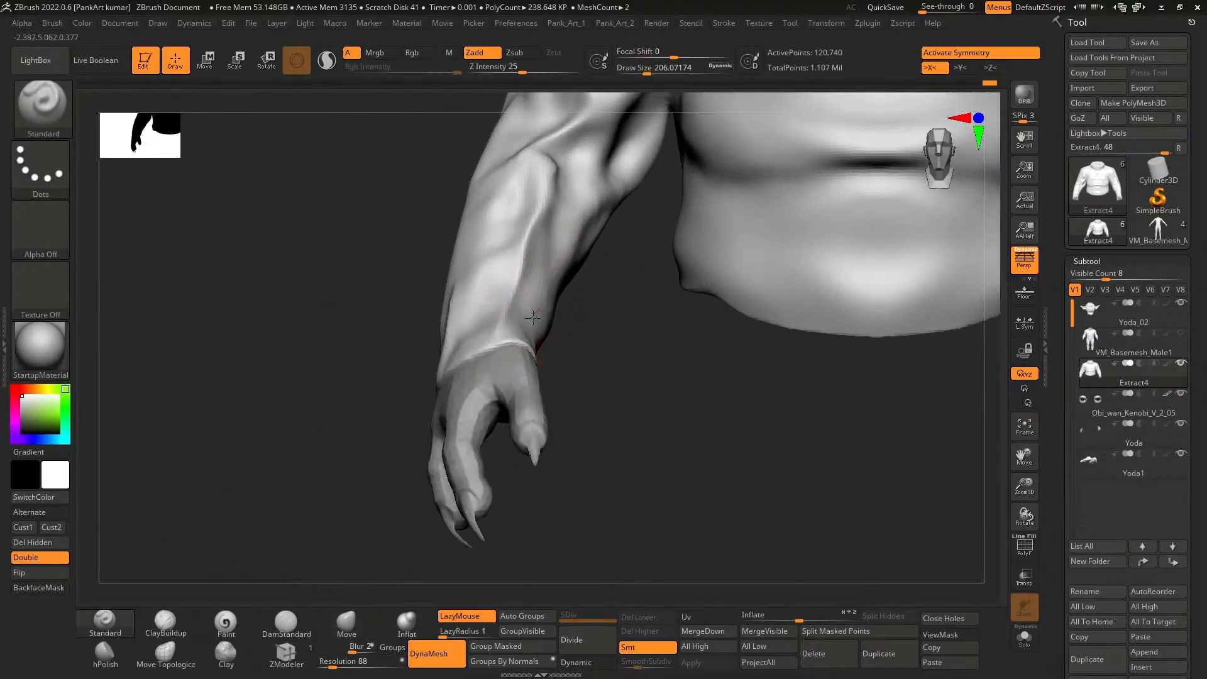
pyautogui.moveTo(548, 320)
pyautogui.mouseDown(button='right')
pyautogui.moveTo(537, 348)
pyautogui.moveTo(586, 288)
pyautogui.mouseUp(button='right')
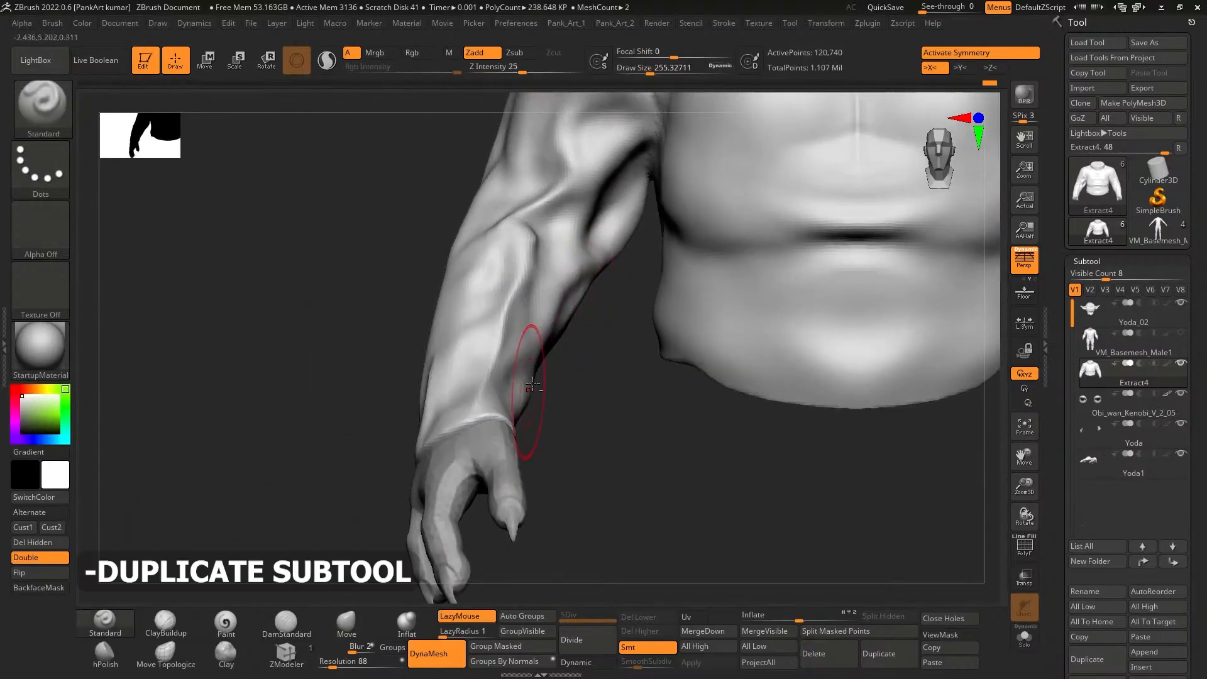
# Mask along the collar seam of the duplicated shirt so the collar is separated from the body
pyautogui.press('ctrl')
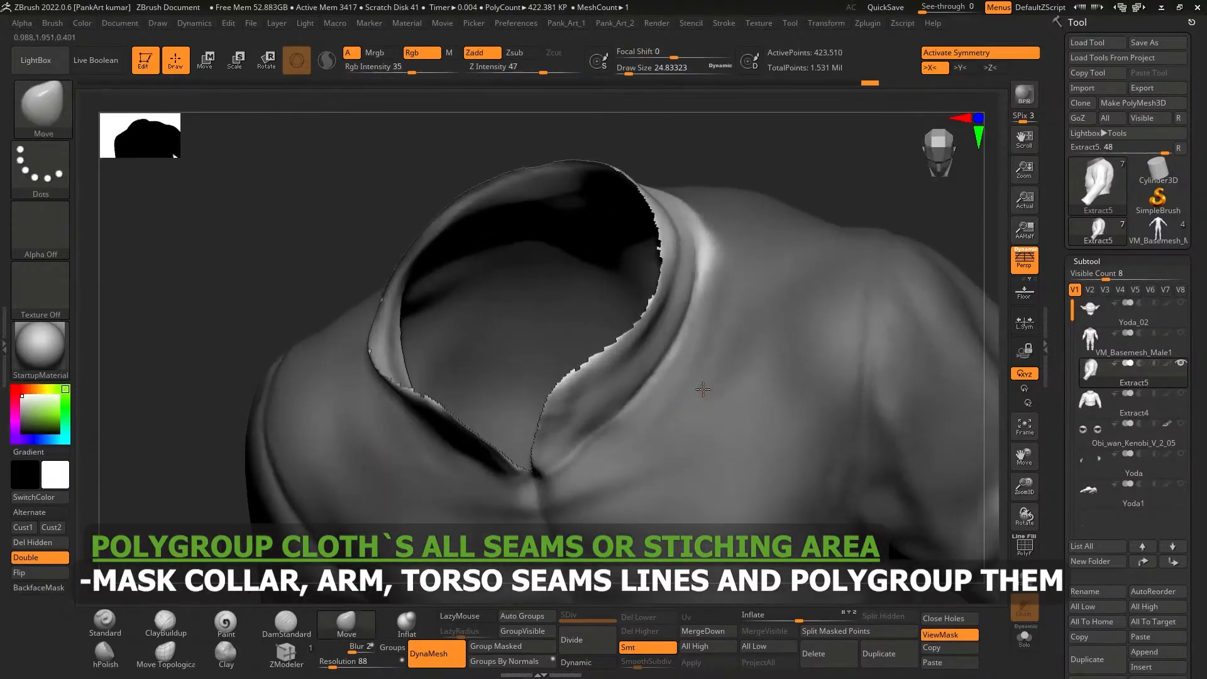
pyautogui.moveTo(702, 389); pyautogui.dragTo(666, 352, button='right')
pyautogui.press('ctrl')
pyautogui.keyDown('ctrl'); pyautogui.moveTo(703, 318); pyautogui.dragTo(741, 194); pyautogui.keyUp('ctrl')
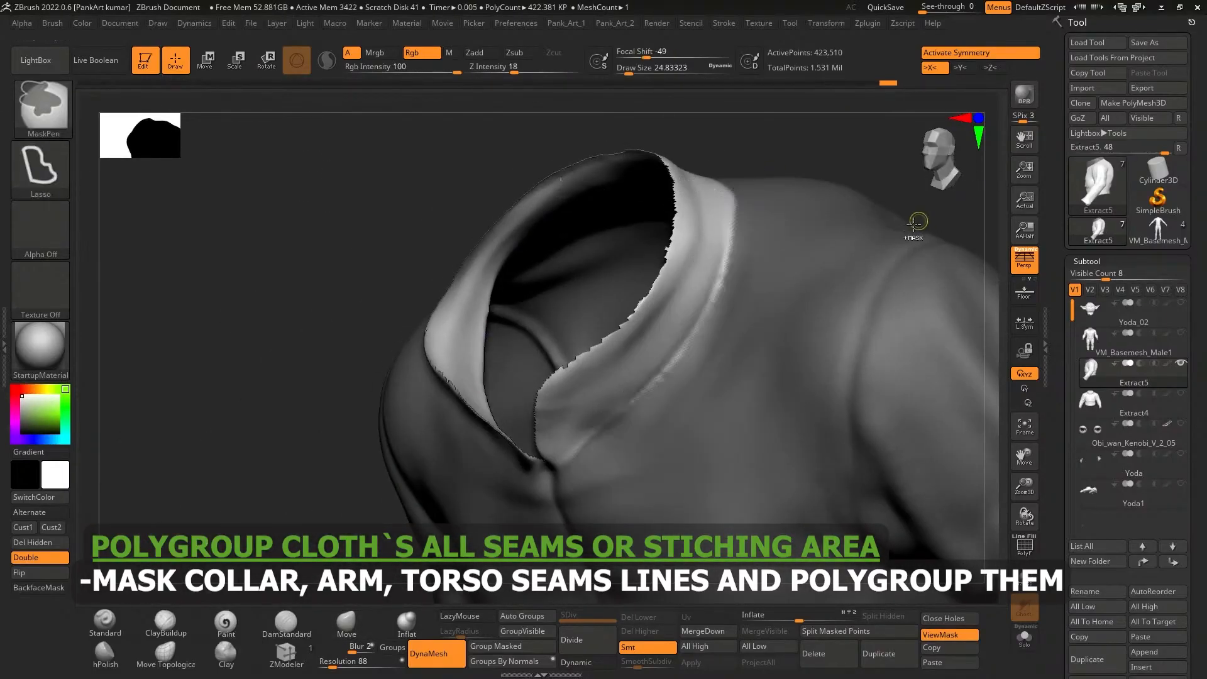
pyautogui.moveTo(922, 221); pyautogui.dragTo(871, 315, button='right')
pyautogui.press('ctrl')
pyautogui.moveTo(849, 234)
pyautogui.mouseDown(button='right')
pyautogui.moveTo(735, 364)
pyautogui.moveTo(767, 337)
pyautogui.moveTo(783, 288)
pyautogui.moveTo(784, 299)
pyautogui.moveTo(810, 302)
pyautogui.mouseUp(button='right')
# Invert the collar mask and assign the masked area to its own polygroup
pyautogui.hotkey('ctrl', 'i')
pyautogui.click(510, 646)
pyautogui.hotkey('ctrl', 'i')
pyautogui.hotkey('shift', 'f')
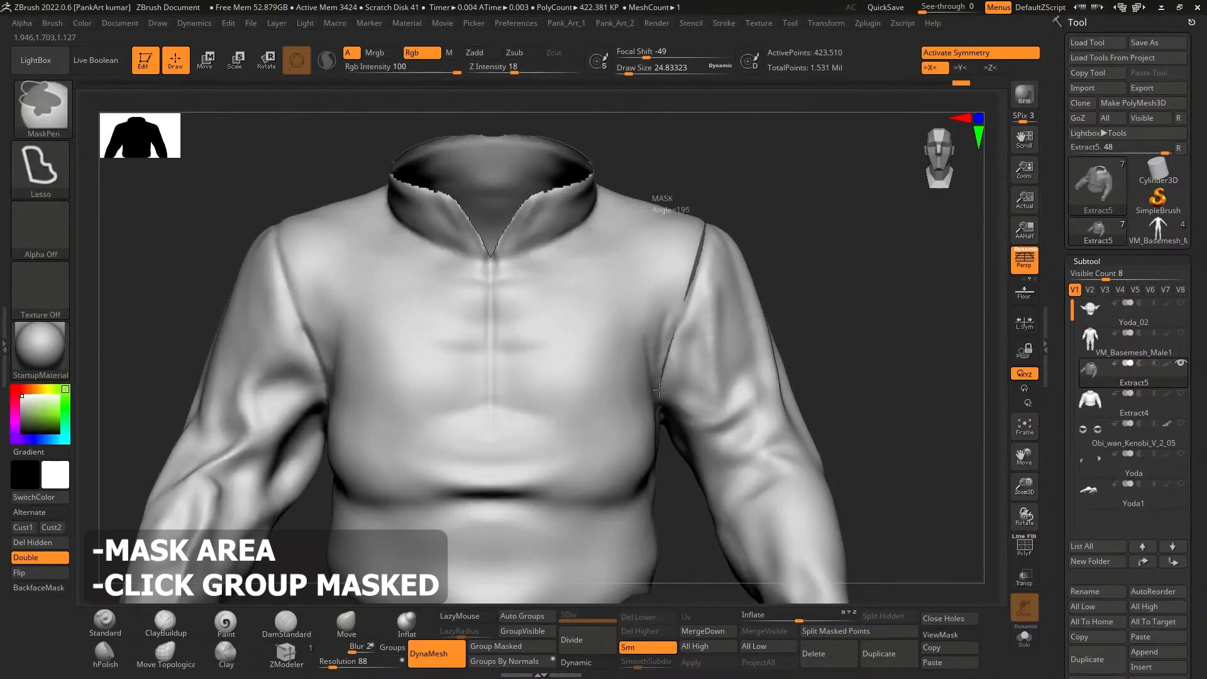
# Mask both sleeves along the armhole seams, cleaning up the mask edge at the back and underarm
pyautogui.moveTo(659, 390)
pyautogui.mouseDown(button='right')
pyautogui.moveTo(666, 415)
pyautogui.moveTo(681, 404)
pyautogui.moveTo(669, 477)
pyautogui.moveTo(667, 383)
pyautogui.mouseUp(button='right')
pyautogui.press('space')
pyautogui.moveTo(668, 354); pyautogui.dragTo(677, 352)
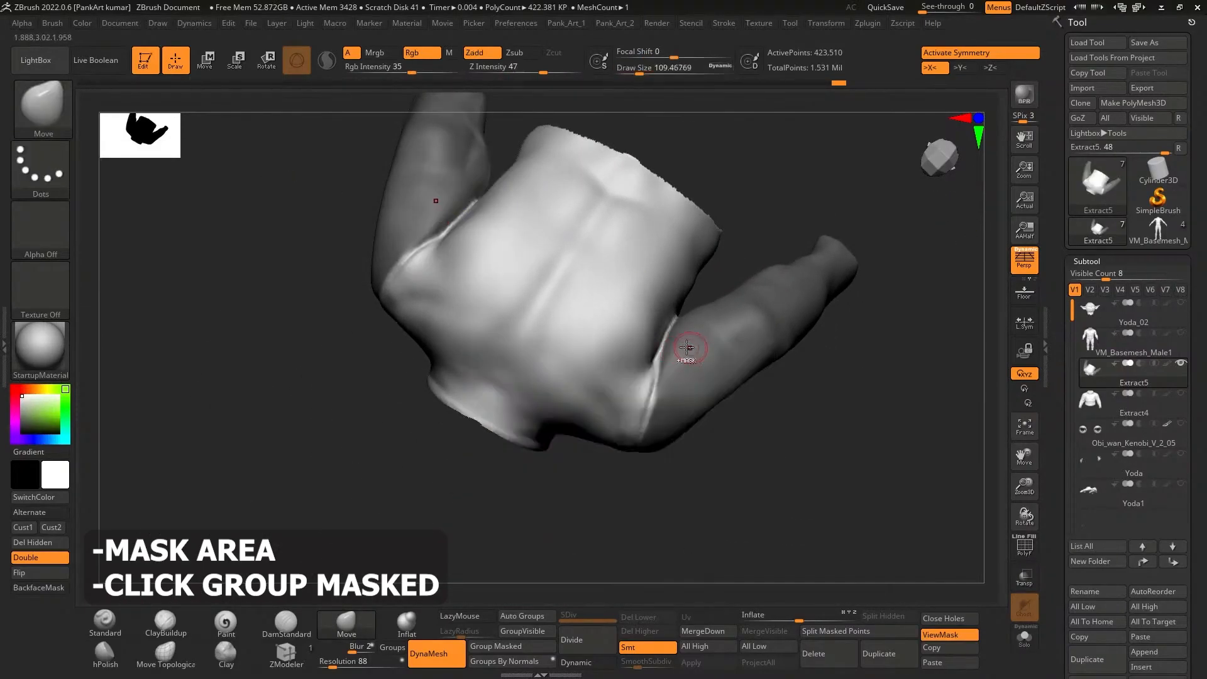
pyautogui.keyDown('ctrl'); pyautogui.moveTo(689, 345); pyautogui.dragTo(669, 393, button='right'); pyautogui.keyUp('ctrl')
pyautogui.press('space')
pyautogui.keyDown('ctrl'); pyautogui.moveTo(685, 261); pyautogui.dragTo(650, 377); pyautogui.keyUp('ctrl')
pyautogui.hotkey('ctrl', 'z')
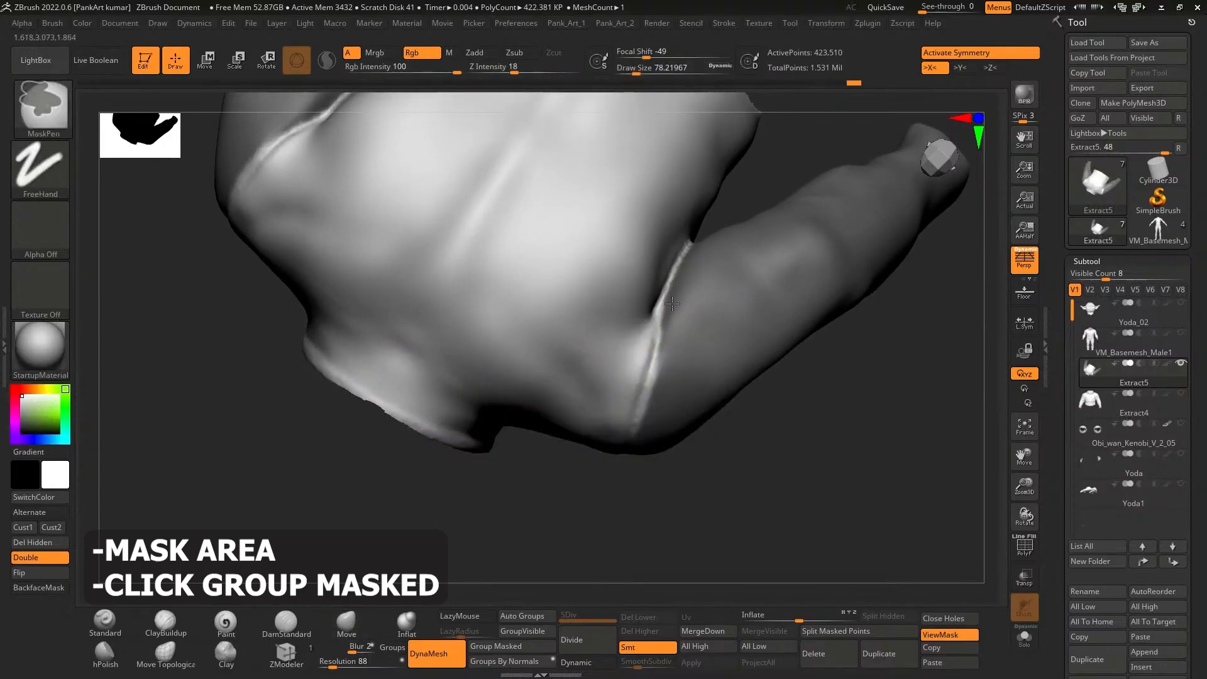
pyautogui.moveTo(650, 404); pyautogui.dragTo(676, 307, button='right')
pyautogui.moveTo(712, 247); pyautogui.dragTo(782, 291, button='right')
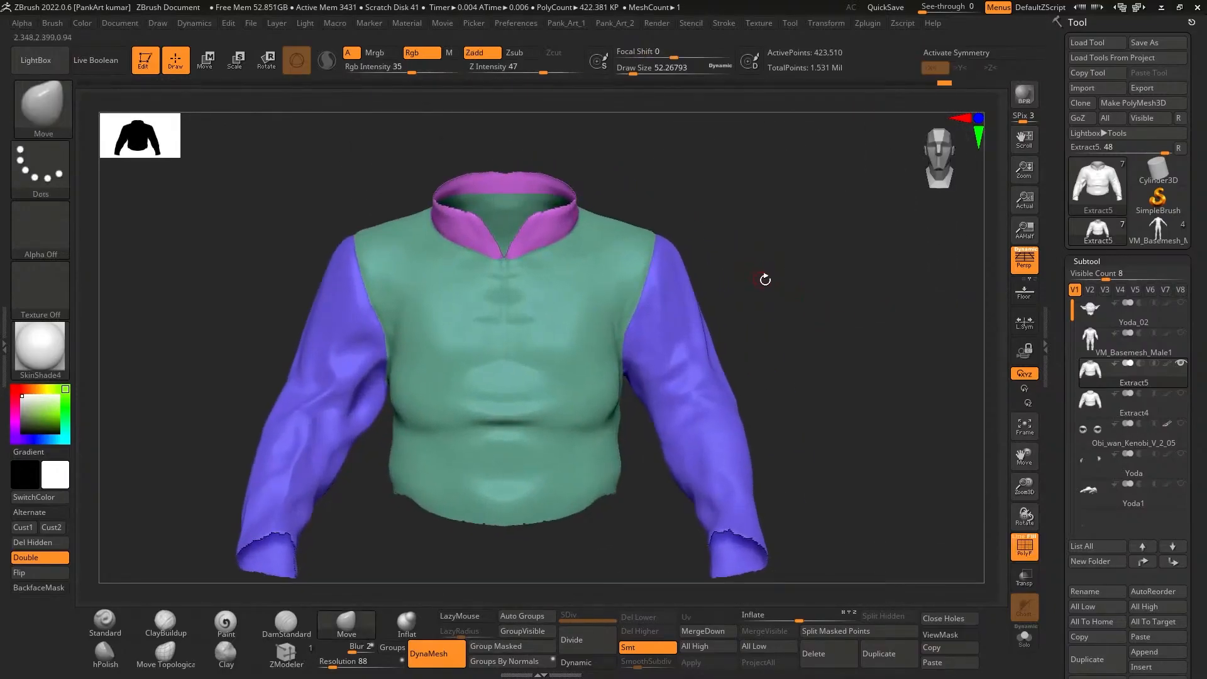
# Isolate one sleeve, mask its rear half lengthwise, assign it a separate polygroup and show the whole shirt again
pyautogui.keyDown('shift'); pyautogui.moveTo(798, 282); pyautogui.dragTo(765, 270, button='right'); pyautogui.keyUp('shift')
pyautogui.keyDown('ctrl'); pyautogui.keyDown('shift'); pyautogui.click(717, 246); pyautogui.keyUp('shift'); pyautogui.keyUp('ctrl')
pyautogui.press('p')
pyautogui.keyDown('ctrl'); pyautogui.moveTo(696, 201); pyautogui.dragTo(698, 236); pyautogui.keyUp('ctrl')
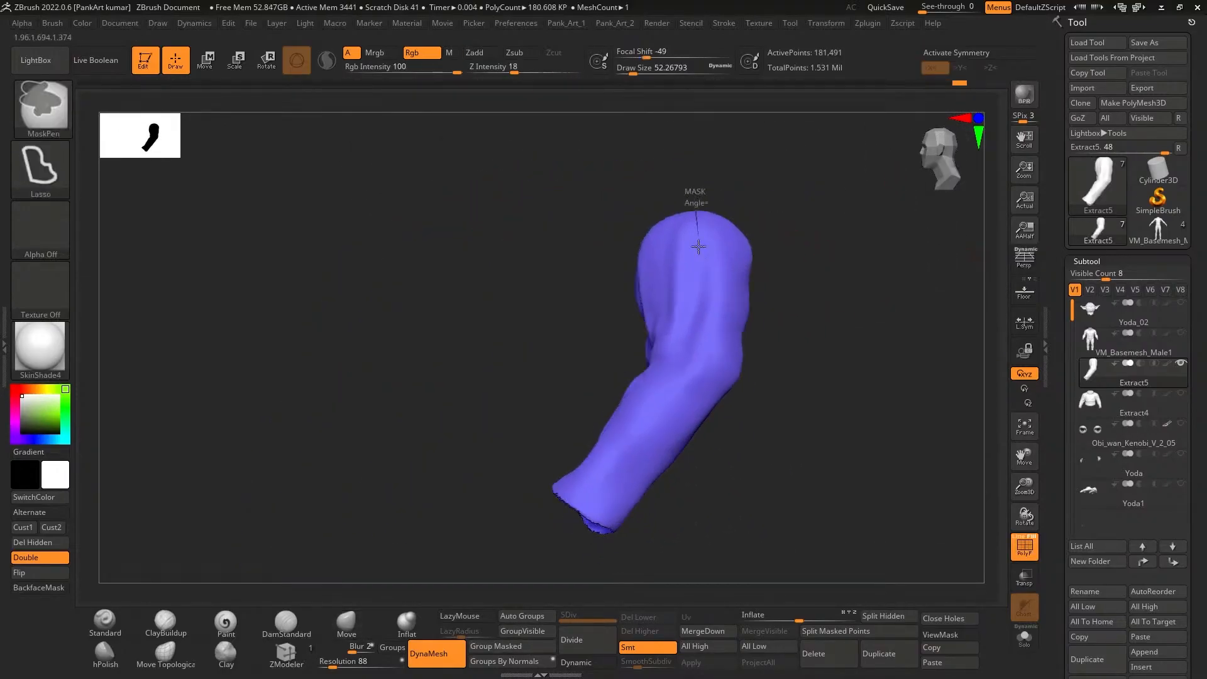
pyautogui.keyDown('ctrl'); pyautogui.moveTo(584, 578); pyautogui.dragTo(754, 208); pyautogui.keyUp('ctrl')
pyautogui.click(534, 645)
pyautogui.keyDown('ctrl'); pyautogui.keyDown('shift'); pyautogui.click(831, 282); pyautogui.keyUp('shift'); pyautogui.keyUp('ctrl')
# Mask the front half of the shirt's torso, splitting it from the back along the shoulder and side
pyautogui.moveTo(629, 315); pyautogui.dragTo(742, 321, button='right')
pyautogui.moveTo(569, 188)
pyautogui.keyDown('ctrl'); pyautogui.mouseDown()
pyautogui.moveTo(625, 563)
pyautogui.moveTo(754, 251)
pyautogui.mouseUp(); pyautogui.keyUp('ctrl')
pyautogui.keyDown('ctrl'); pyautogui.keyDown('shift'); pyautogui.click(782, 280); pyautogui.keyUp('shift'); pyautogui.keyUp('ctrl')
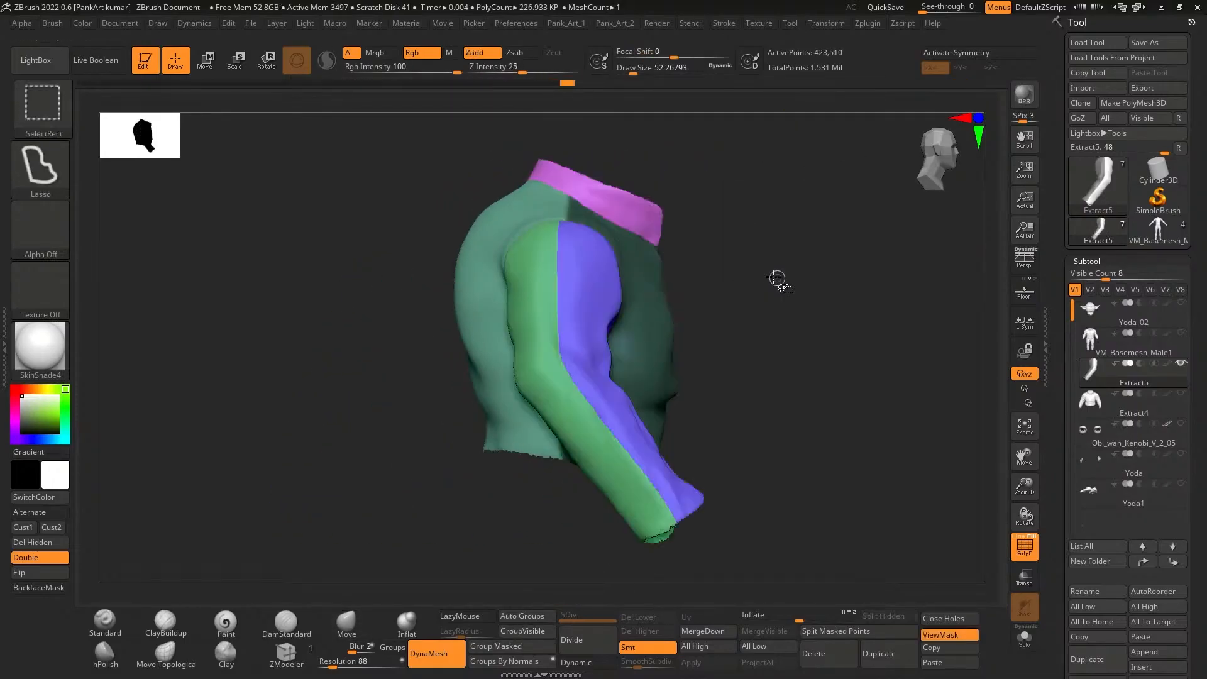
pyautogui.keyDown('ctrl'); pyautogui.keyDown('shift'); pyautogui.click(634, 249); pyautogui.keyUp('shift'); pyautogui.keyUp('ctrl')
pyautogui.keyDown('ctrl'); pyautogui.moveTo(599, 275); pyautogui.dragTo(619, 245); pyautogui.keyUp('ctrl')
pyautogui.keyDown('ctrl'); pyautogui.keyDown('shift'); pyautogui.click(765, 290); pyautogui.keyUp('shift'); pyautogui.keyUp('ctrl')
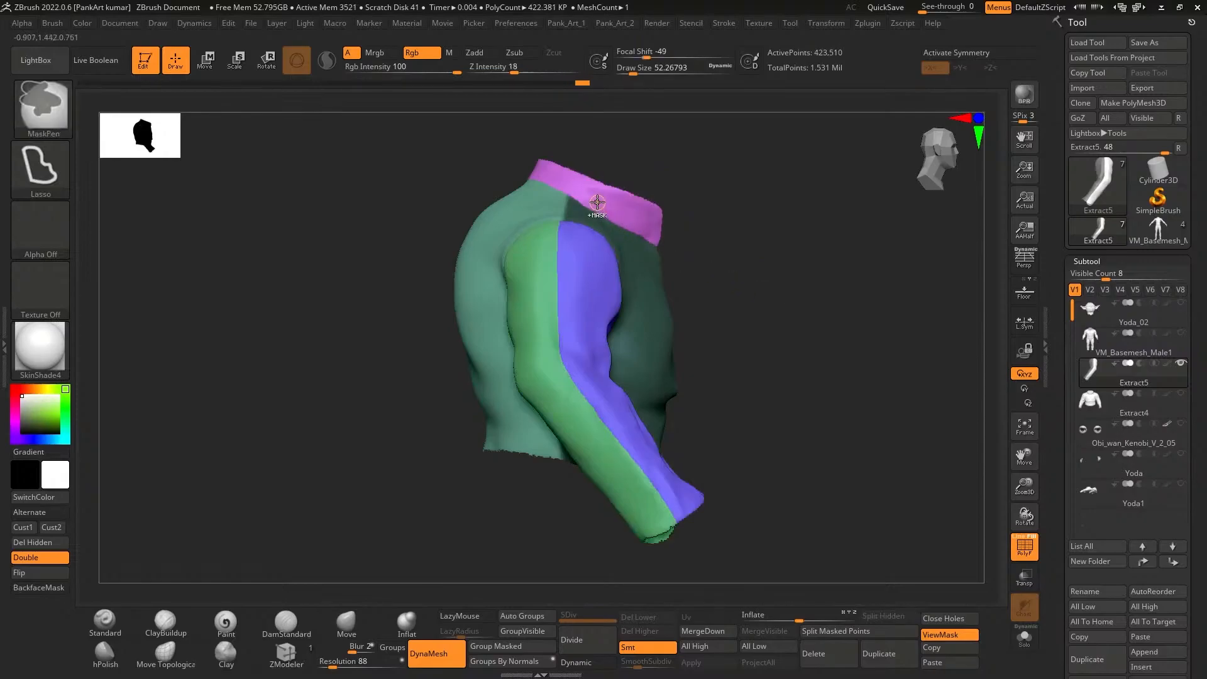
# Turn the masked front half of the torso into its own polygroup
pyautogui.keyDown('ctrl'); pyautogui.keyDown('shift'); pyautogui.click(875, 277); pyautogui.keyUp('shift'); pyautogui.keyUp('ctrl')
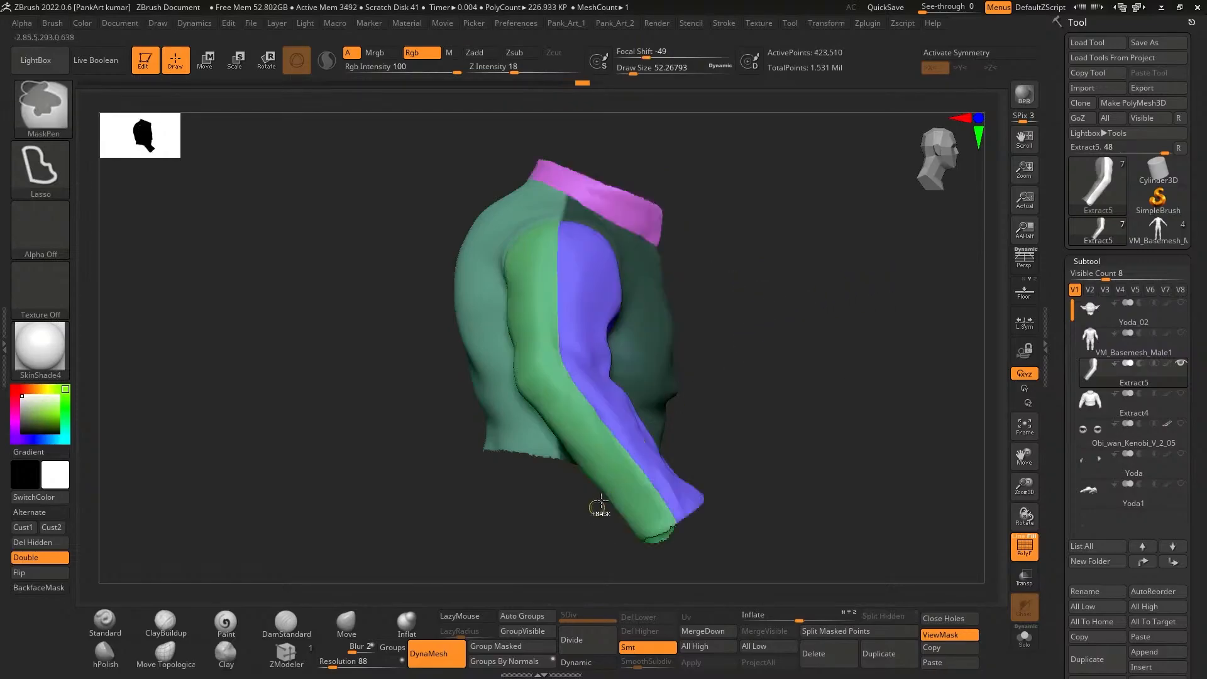
pyautogui.keyDown('ctrl'); pyautogui.keyDown('shift'); pyautogui.click(552, 541); pyautogui.keyUp('shift'); pyautogui.keyUp('ctrl')
pyautogui.click(503, 651)
pyautogui.moveTo(710, 251); pyautogui.dragTo(810, 302)
pyautogui.moveTo(848, 283); pyautogui.dragTo(795, 310)
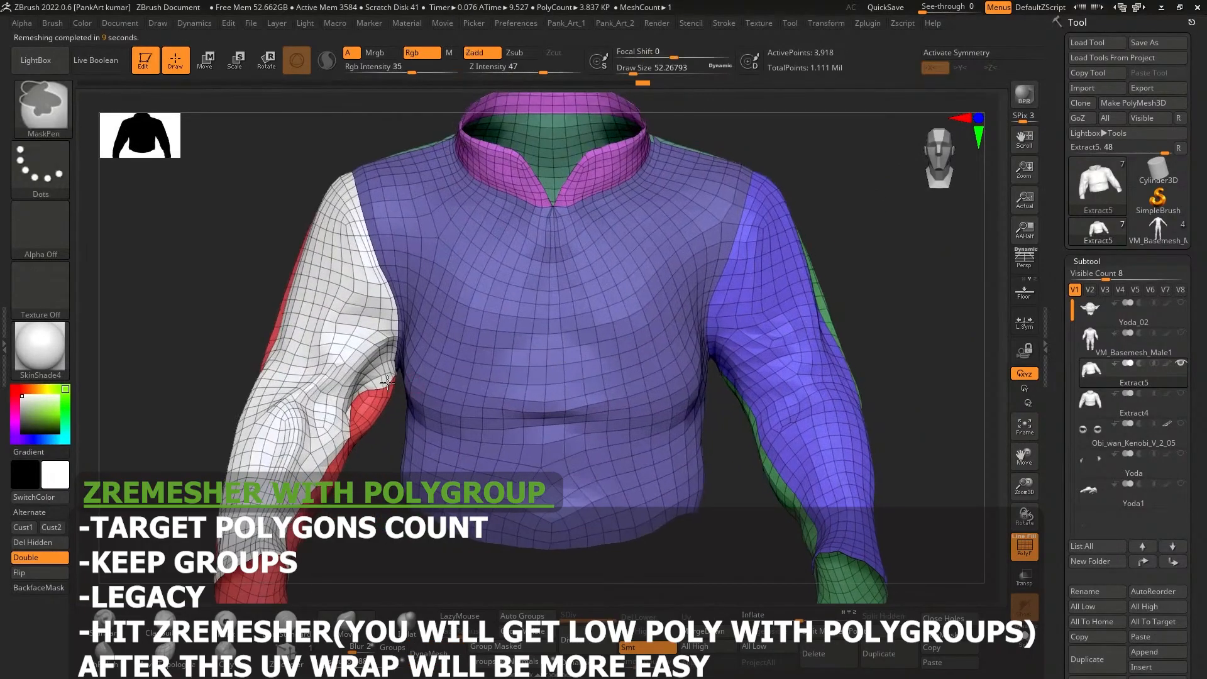
# Inspect the remeshed collar and lower hem, isolating the torso's front polygroup to examine its geometry
pyautogui.moveTo(387, 383); pyautogui.dragTo(507, 435, button='right')
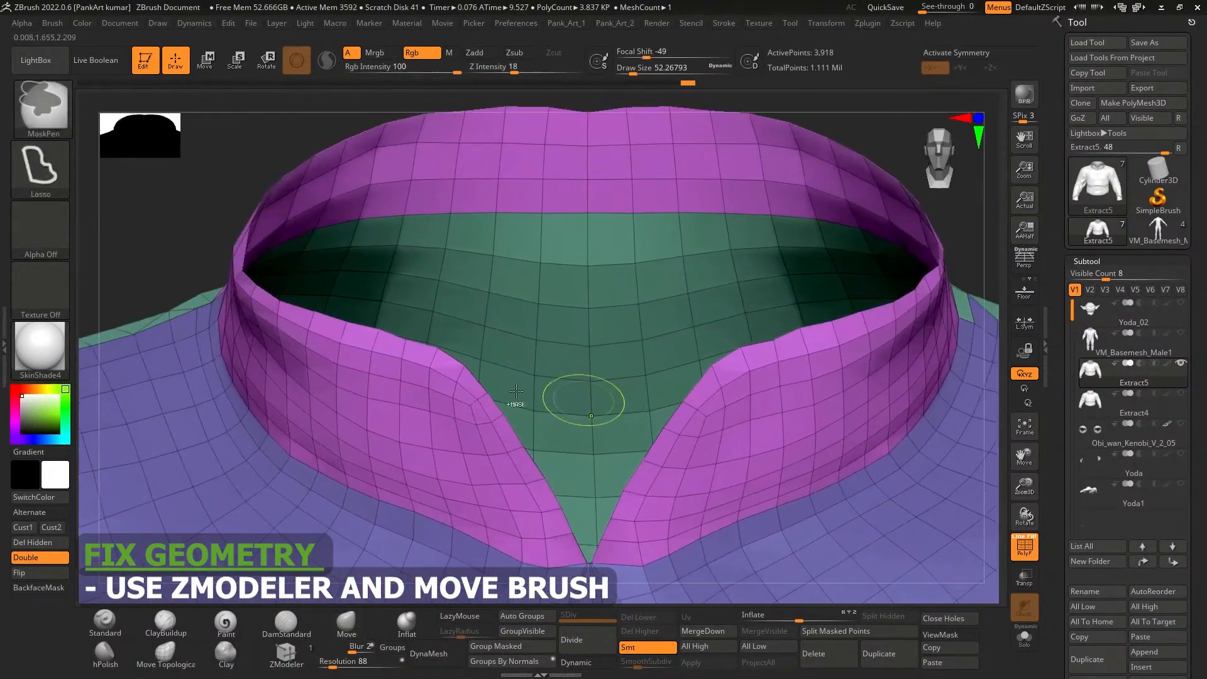
pyautogui.moveTo(574, 396); pyautogui.dragTo(568, 183, button='right')
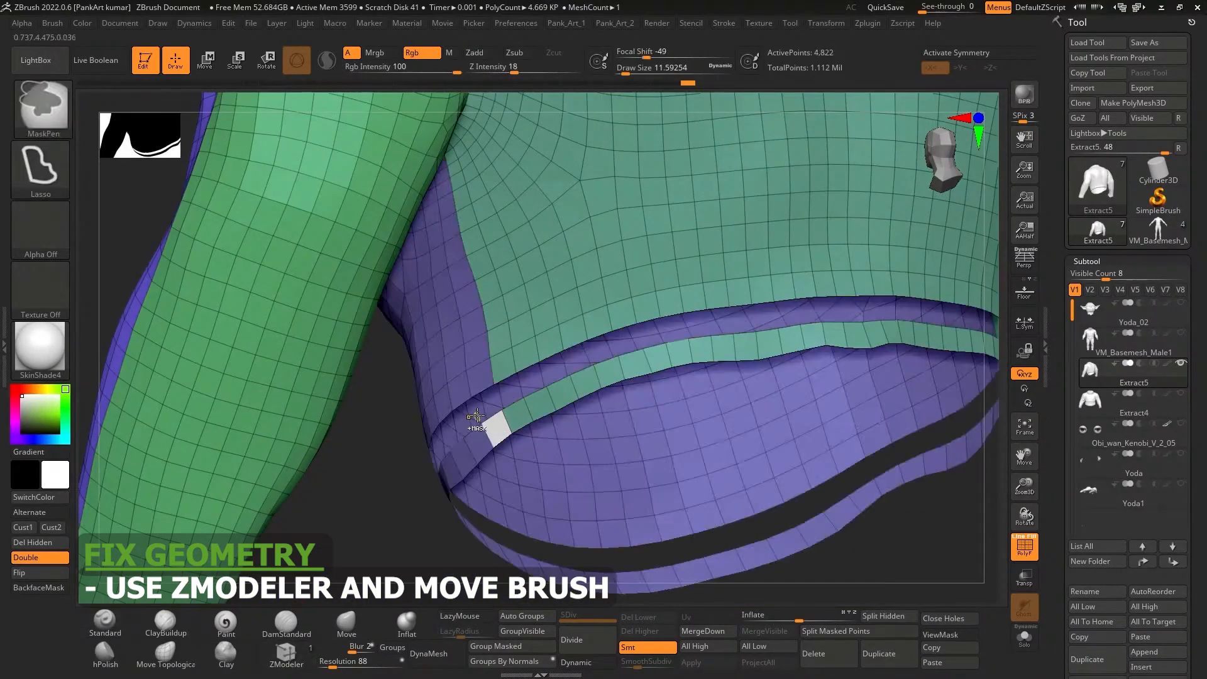
pyautogui.keyDown('ctrl'); pyautogui.keyDown('shift'); pyautogui.click(491, 424); pyautogui.keyUp('shift'); pyautogui.keyUp('ctrl')
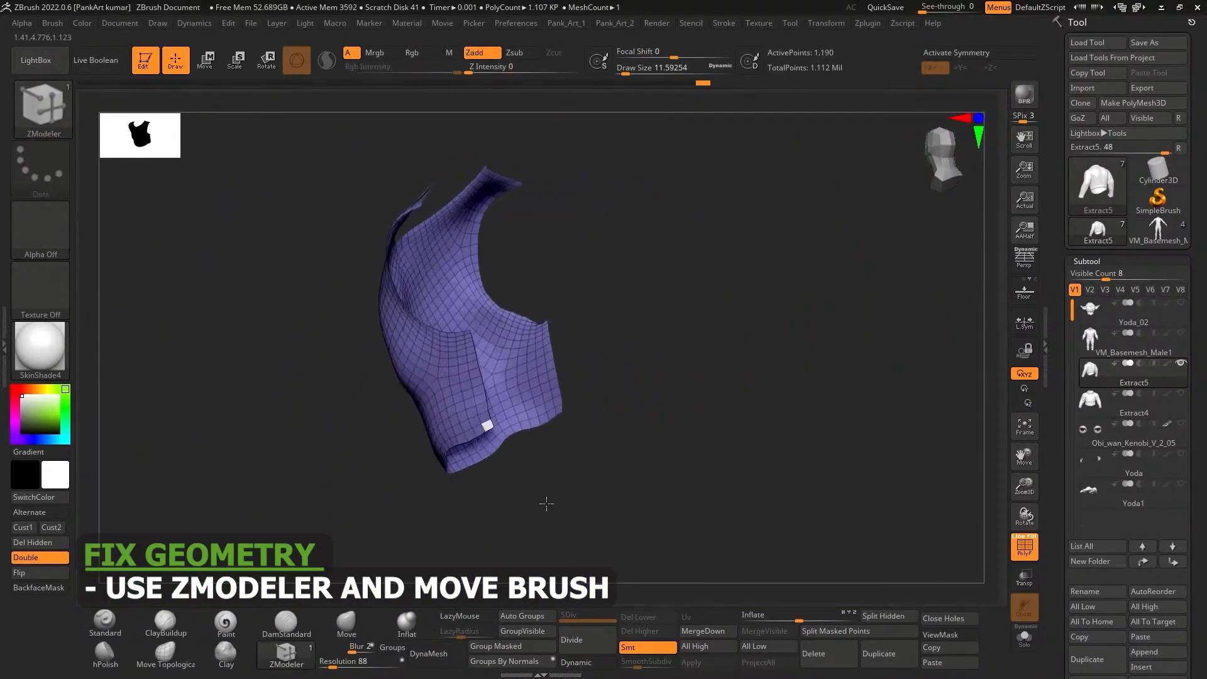
pyautogui.moveTo(542, 503); pyautogui.dragTo(546, 479)
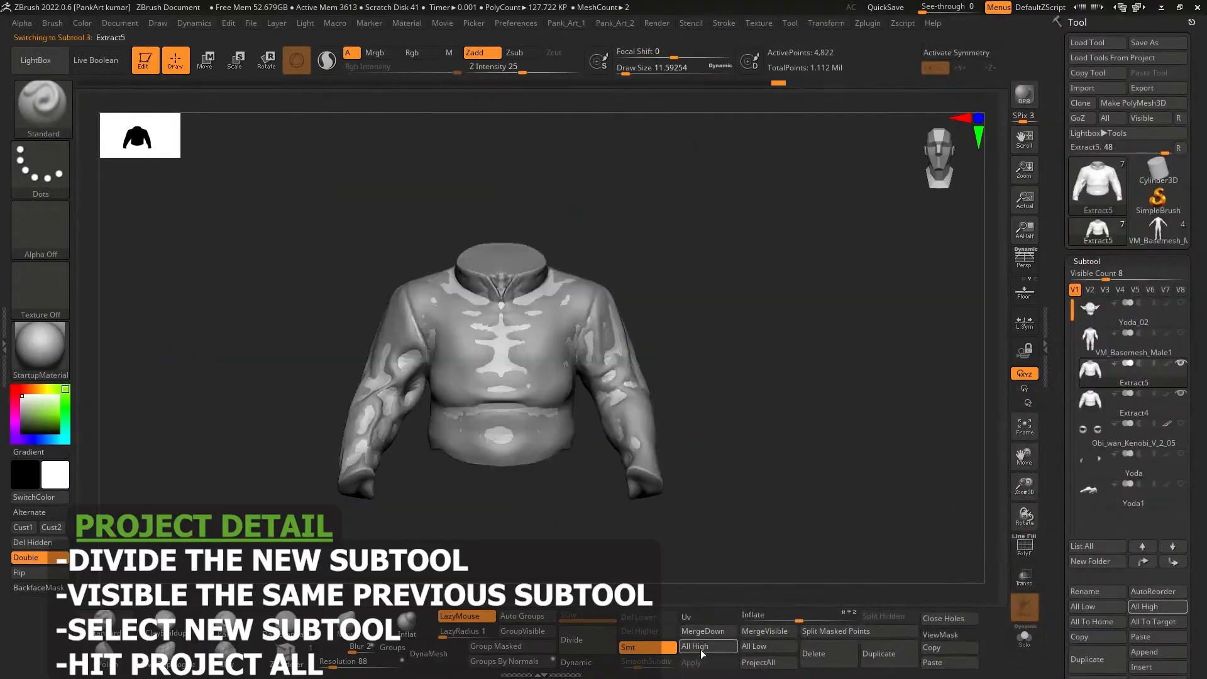
# Subdivide the remeshed shirt to level 3 and project all detail onto it from the original shirt
pyautogui.click(573, 640)
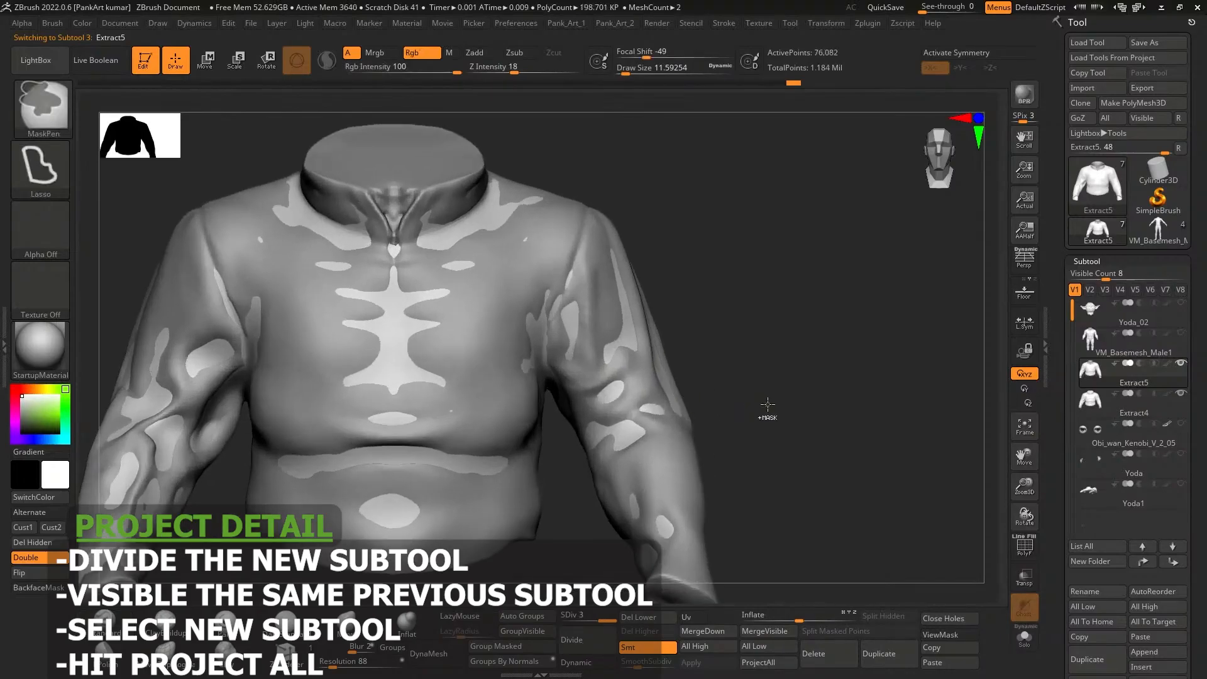
pyautogui.click(760, 662)
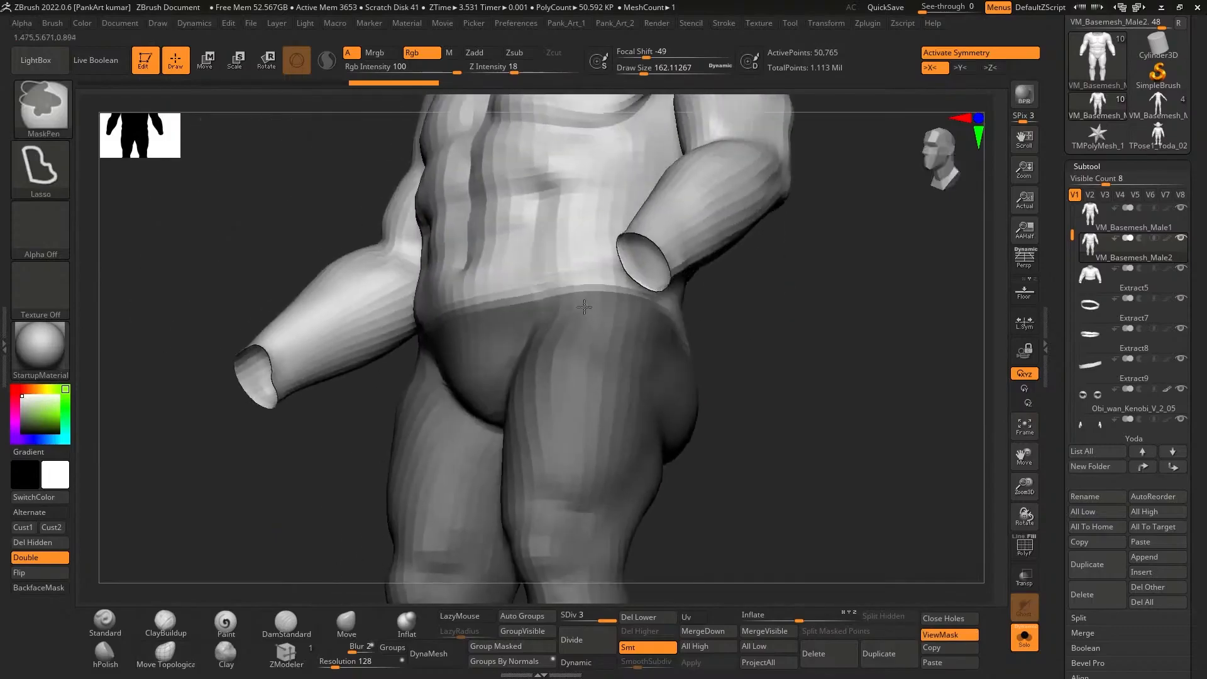
# Mask the base body's hips up to a curved waistline to define the area for the pants
pyautogui.keyDown('ctrl'); pyautogui.moveTo(435, 428); pyautogui.dragTo(645, 359); pyautogui.keyUp('ctrl')
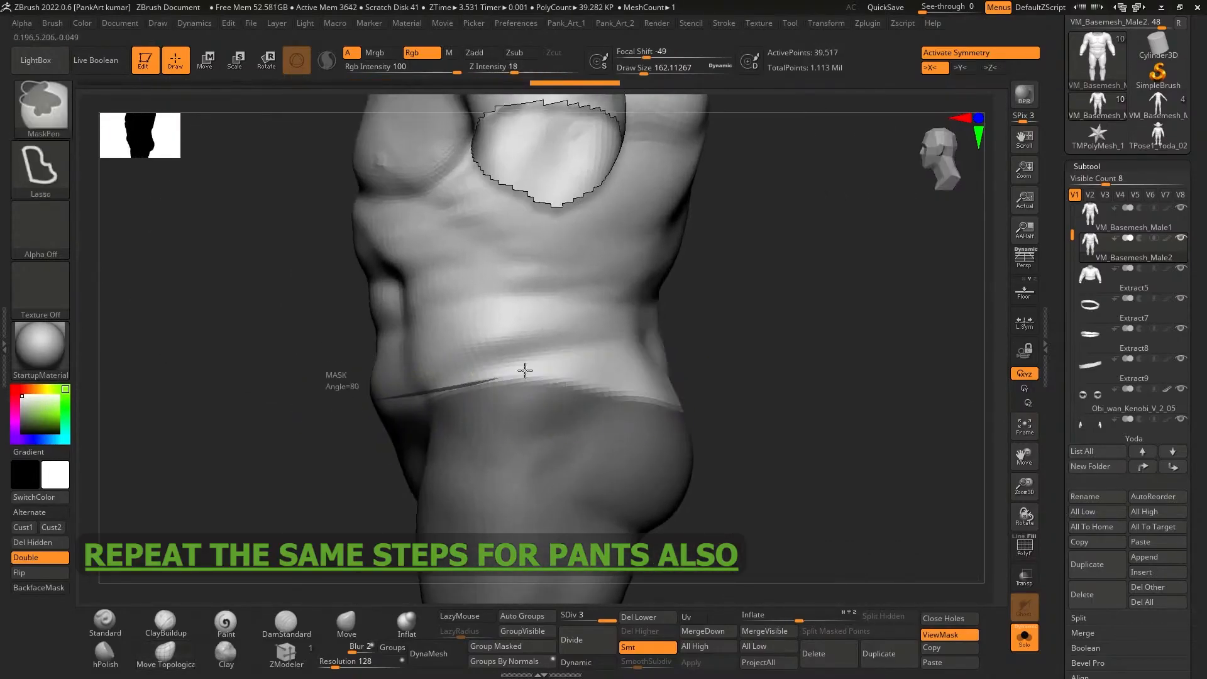
pyautogui.keyDown('ctrl'); pyautogui.moveTo(525, 368); pyautogui.dragTo(683, 339); pyautogui.keyUp('ctrl')
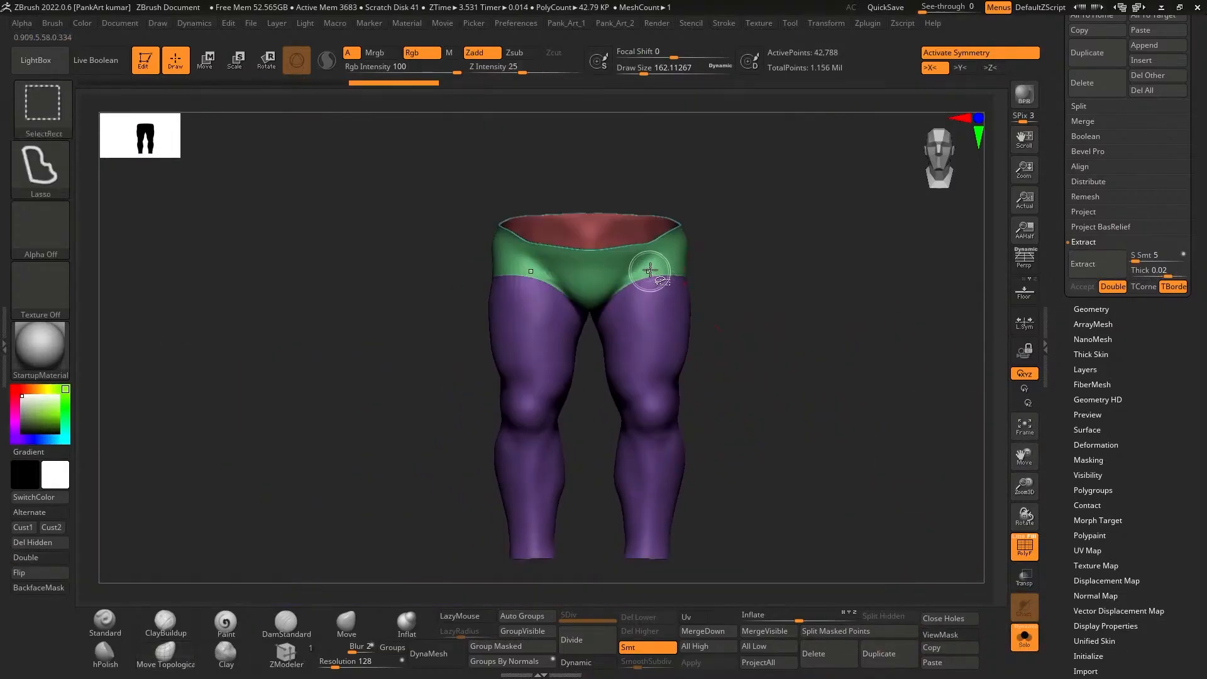
# Isolate the outer shell of the extracted pants and discard the inner layer
pyautogui.keyDown('ctrl'); pyautogui.keyDown('shift'); pyautogui.click(646, 269); pyautogui.keyUp('shift'); pyautogui.keyUp('ctrl')
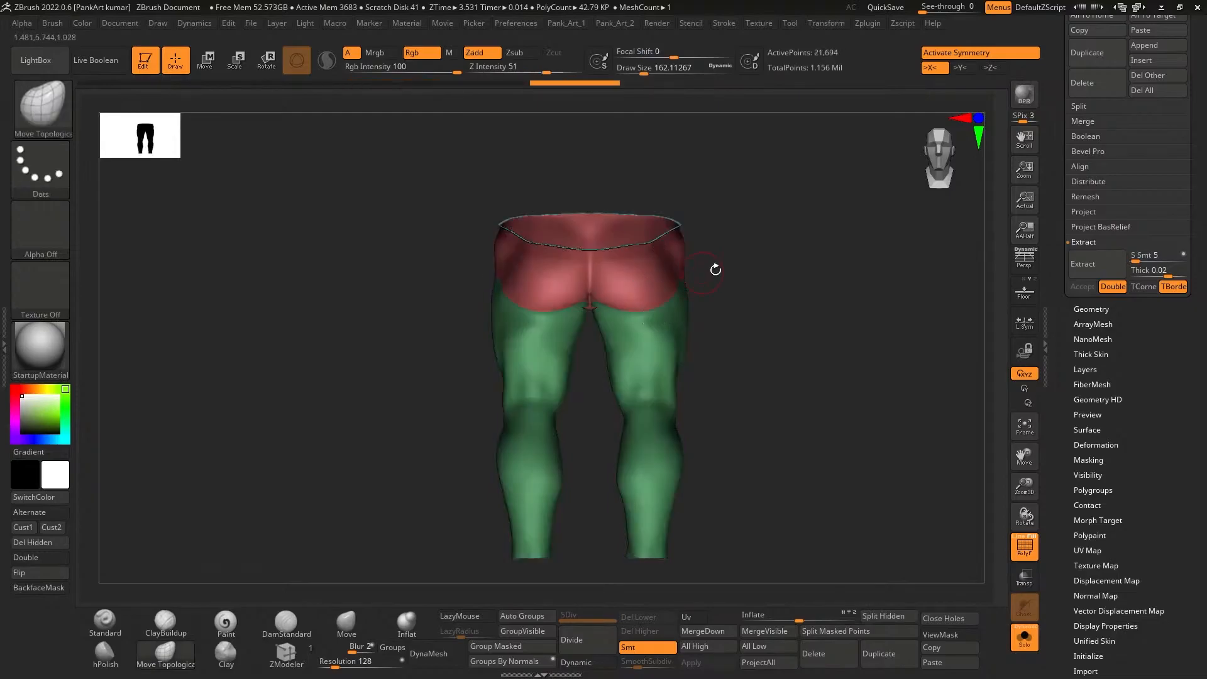
pyautogui.moveTo(713, 267); pyautogui.dragTo(762, 321)
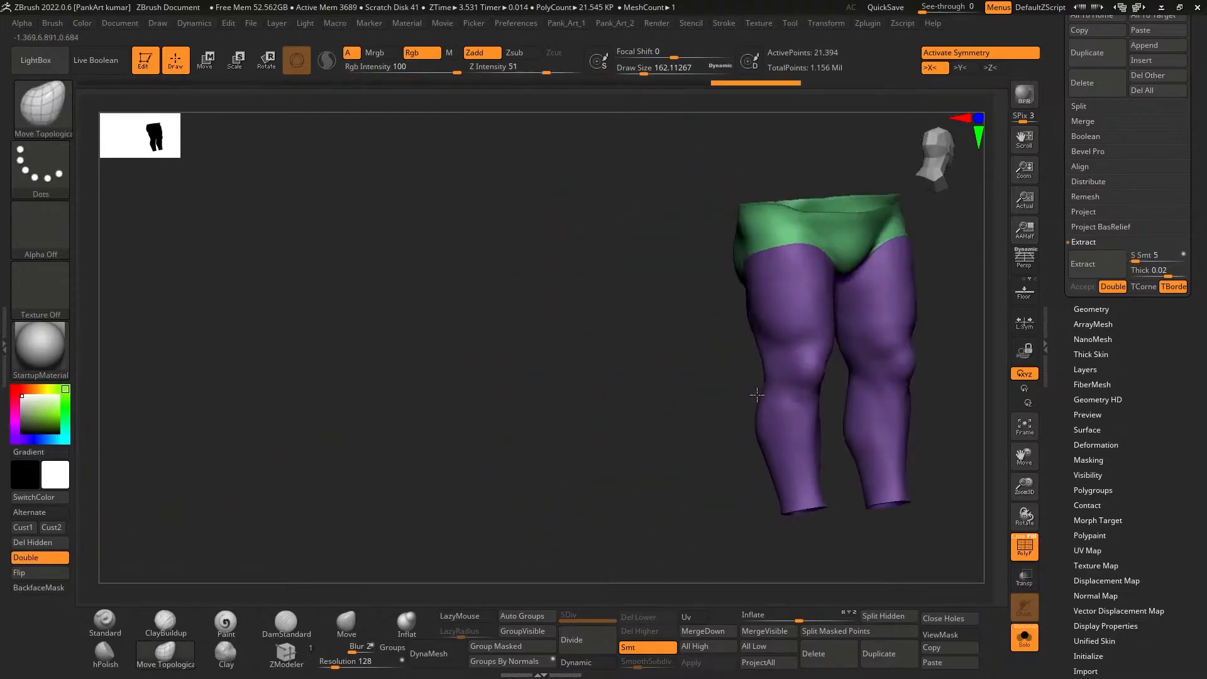
pyautogui.moveTo(402, 565); pyautogui.dragTo(510, 584)
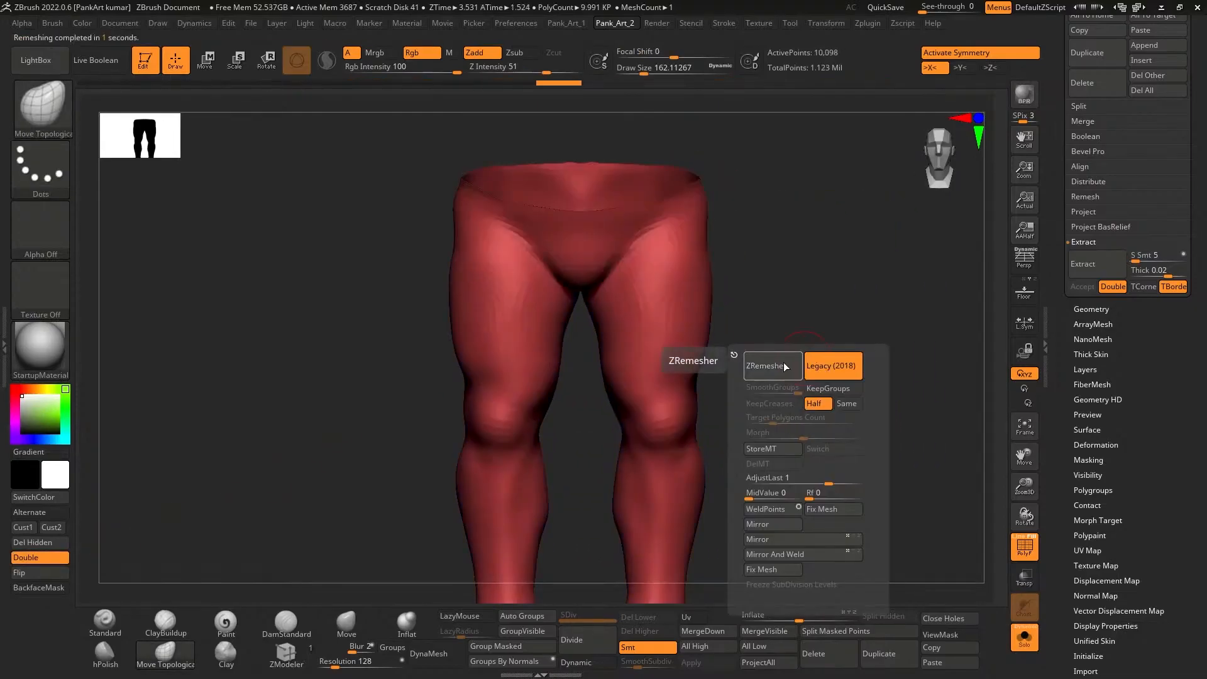
# Reduce the pants with repeated ZRemesher passes using Legacy (2018) and Half, and show the other subtools again
pyautogui.press('2')
pyautogui.click(719, 321)
pyautogui.click(719, 321)
pyautogui.click(720, 321)
pyautogui.click(1021, 636)
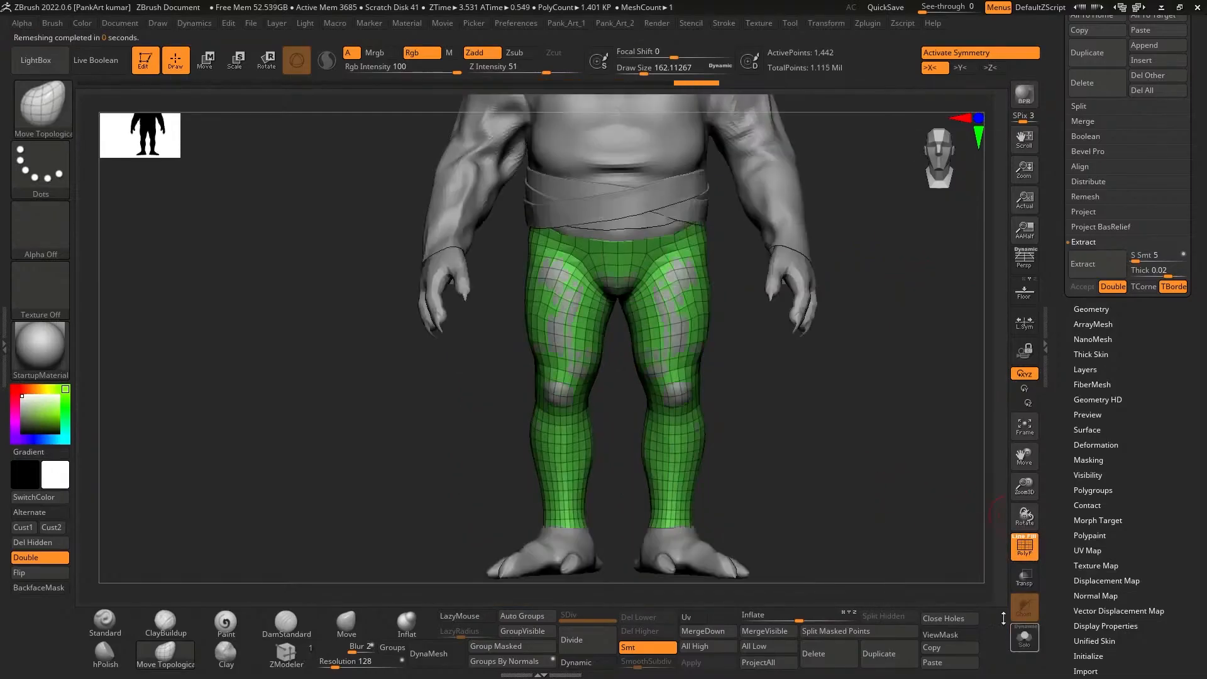
# Pull the outer thighs of the pants outward over the legs with an enlarged Move brush
pyautogui.hotkey('shift', 'f')
pyautogui.moveTo(723, 314); pyautogui.dragTo(677, 299, button='right')
pyautogui.press('b')
pyautogui.press('m')
pyautogui.press('v')
pyautogui.press(']')
pyautogui.press(']')
pyautogui.press(']')
pyautogui.moveTo(671, 381); pyautogui.dragTo(683, 331, button='right')
pyautogui.moveTo(683, 331); pyautogui.dragTo(693, 300)
pyautogui.moveTo(693, 300)
pyautogui.mouseDown(button='right')
pyautogui.moveTo(668, 333)
pyautogui.moveTo(628, 277)
pyautogui.mouseUp(button='right')
# Widen the hips of the pants, lower the crotch area and smooth the inner thigh
pyautogui.press('space')
pyautogui.moveTo(568, 234); pyautogui.dragTo(558, 235)
pyautogui.moveTo(566, 252); pyautogui.dragTo(616, 241, button='right')
pyautogui.moveTo(616, 240); pyautogui.dragTo(619, 253)
pyautogui.keyDown('shift'); pyautogui.moveTo(616, 301); pyautogui.dragTo(614, 319); pyautogui.keyUp('shift')
# Move the hip and outer edges of the lower legs to give the pants a straight, loose outline
pyautogui.moveTo(614, 319); pyautogui.dragTo(704, 253, button='right')
pyautogui.moveTo(708, 199); pyautogui.dragTo(712, 200)
pyautogui.press('space')
pyautogui.moveTo(568, 352); pyautogui.dragTo(578, 352)
pyautogui.moveTo(718, 330); pyautogui.dragTo(712, 333)
pyautogui.keyDown('alt'); pyautogui.moveTo(690, 474); pyautogui.dragTo(699, 432, button='right'); pyautogui.keyUp('alt')
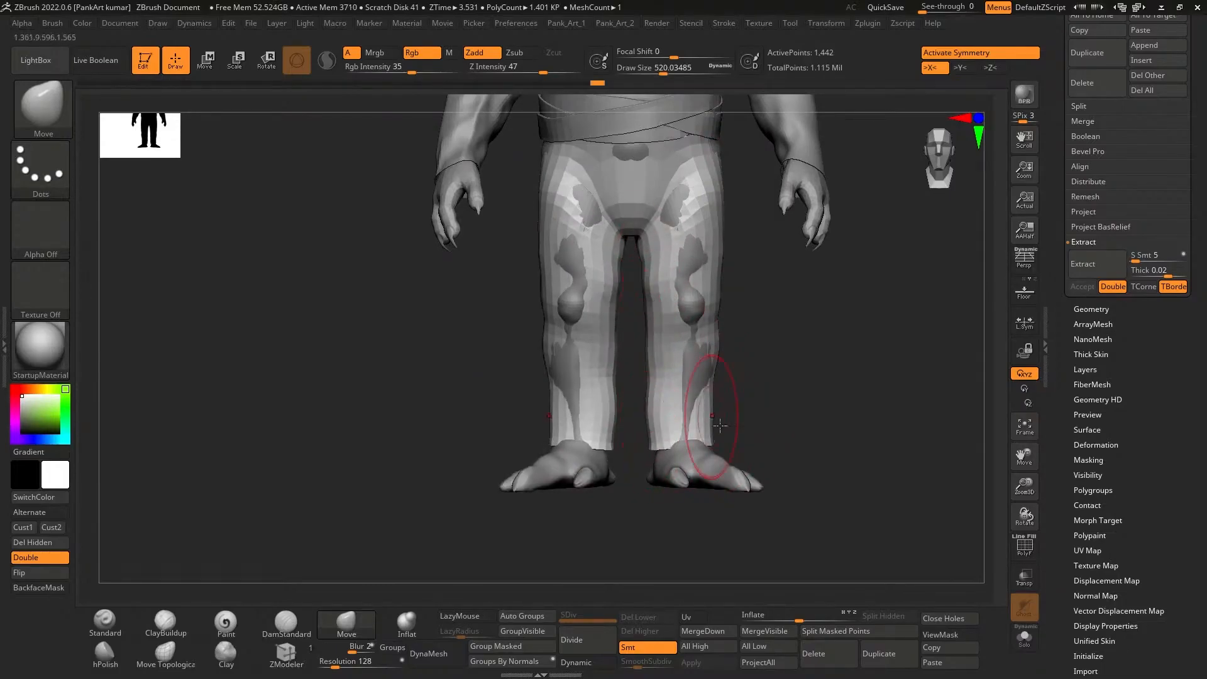
# Reshape the trouser legs from below and from other angles, loosening them around the thighs, calves and hems
pyautogui.moveTo(655, 447); pyautogui.dragTo(670, 289, button='right')
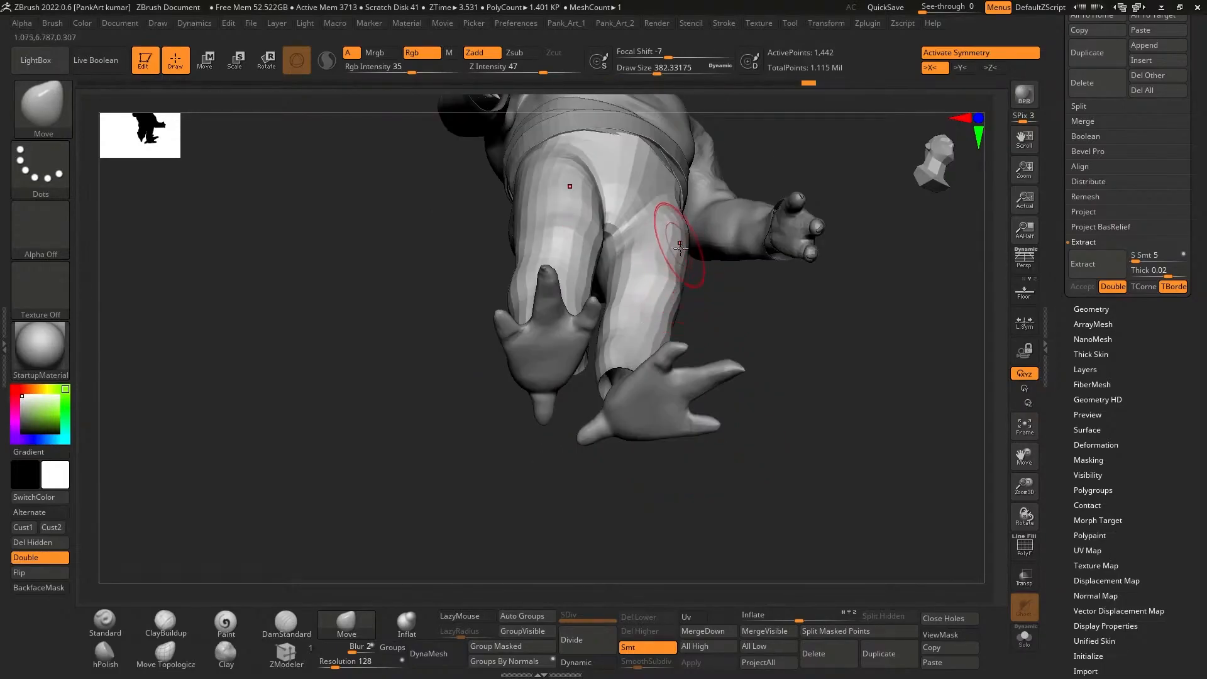
pyautogui.moveTo(674, 280)
pyautogui.mouseDown(button='right')
pyautogui.moveTo(668, 401)
pyautogui.moveTo(657, 406)
pyautogui.mouseUp(button='right')
pyautogui.press('space')
pyautogui.moveTo(638, 366); pyautogui.dragTo(652, 365)
pyautogui.moveTo(647, 383)
pyautogui.mouseDown(button='right')
pyautogui.moveTo(639, 337)
pyautogui.moveTo(637, 402)
pyautogui.moveTo(675, 369)
pyautogui.mouseUp(button='right')
pyautogui.moveTo(574, 333); pyautogui.dragTo(558, 334)
pyautogui.moveTo(597, 250); pyautogui.dragTo(560, 248)
pyautogui.press('space')
pyautogui.press('space')
pyautogui.moveTo(560, 242); pyautogui.dragTo(565, 242)
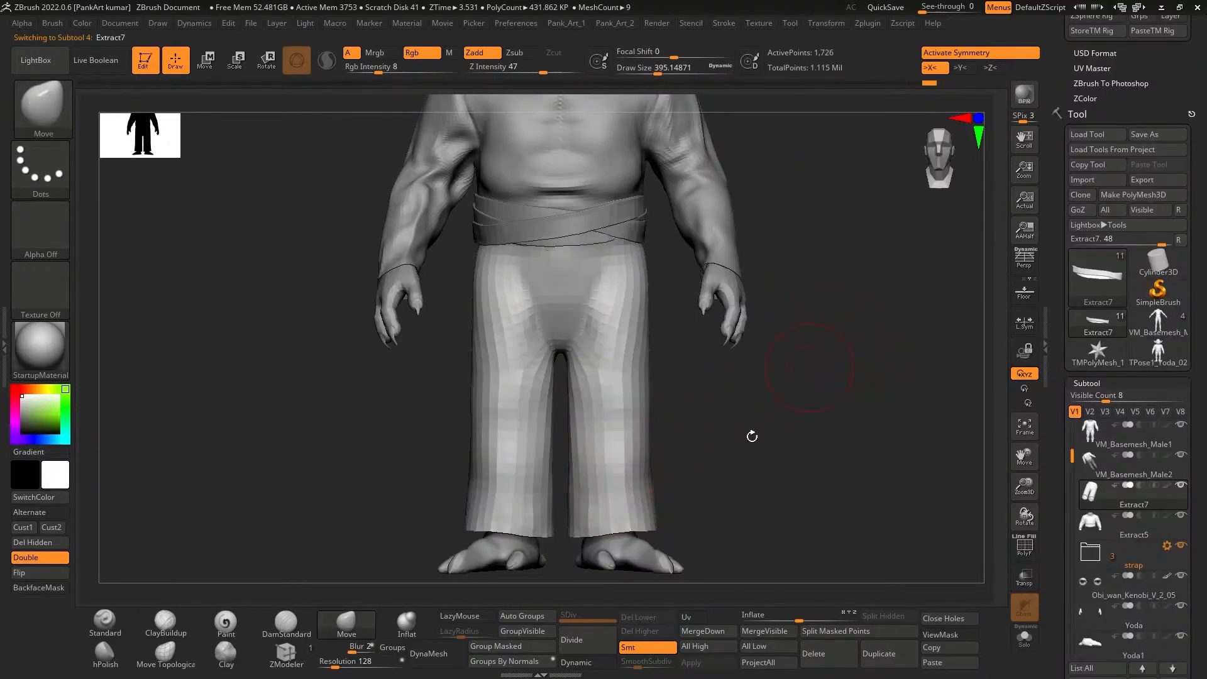
# Subdivide the pants to level 2
pyautogui.hotkey('shift', 'f')
pyautogui.click(588, 638)
pyautogui.hotkey('shift', 'f')
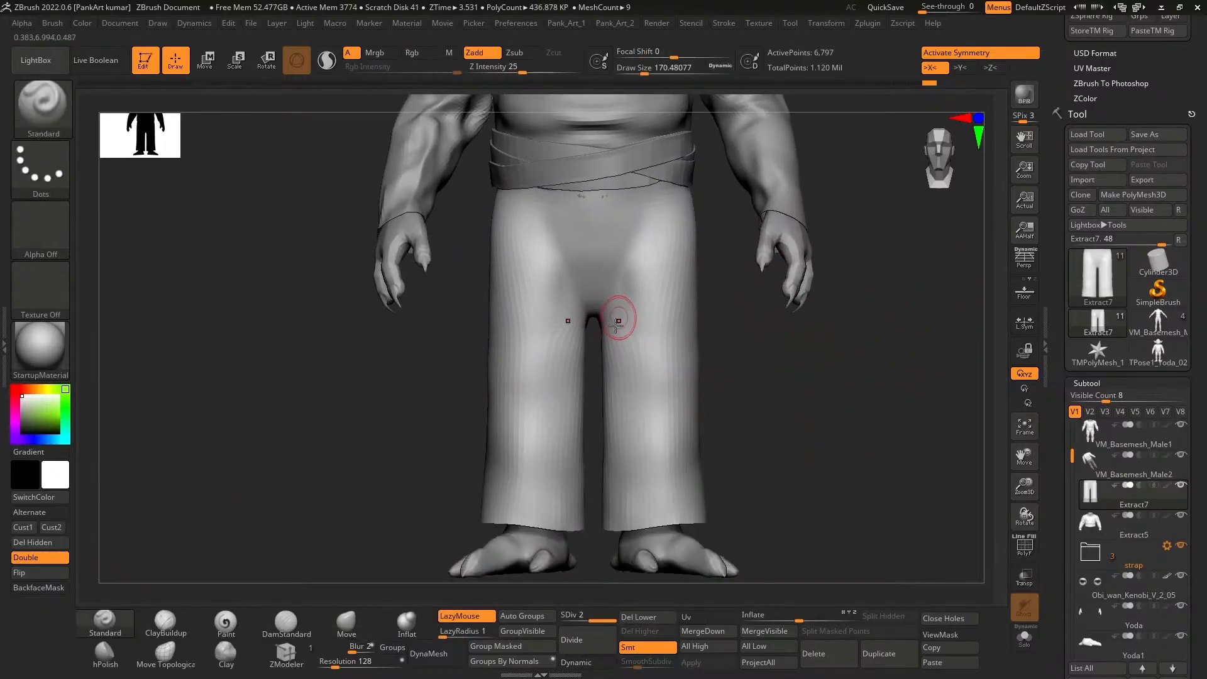
# Turn off symmetry and sculpt vertical folds from the waist to the thigh of the character's left trouser leg
pyautogui.press('x')
pyautogui.keyDown('alt'); pyautogui.moveTo(638, 225); pyautogui.dragTo(623, 277, button='right'); pyautogui.keyUp('alt')
pyautogui.press('space')
pyautogui.moveTo(622, 276); pyautogui.dragTo(636, 396)
pyautogui.keyDown('alt'); pyautogui.moveTo(640, 316); pyautogui.dragTo(633, 277, button='right'); pyautogui.keyUp('alt')
pyautogui.press('space')
pyautogui.moveTo(621, 249); pyautogui.dragTo(622, 393)
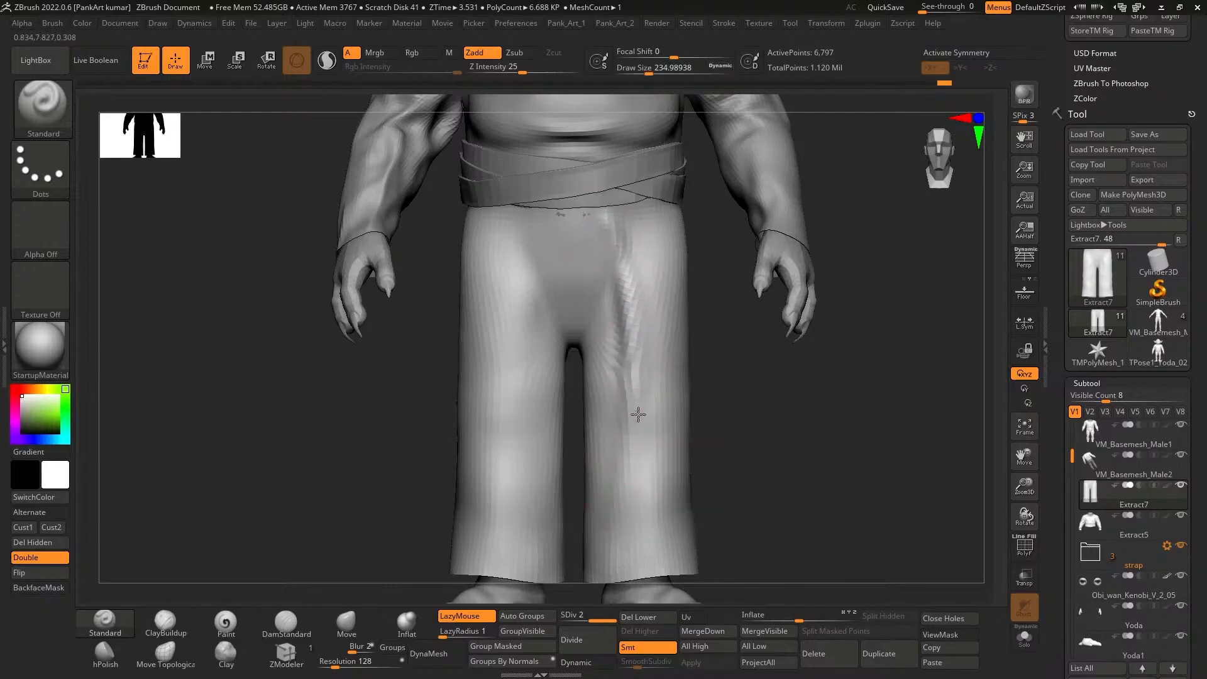
# Sculpt vertical folds with the Standard brush down the lower part of the character's left trouser leg to the hem
pyautogui.keyDown('alt'); pyautogui.moveTo(636, 412); pyautogui.dragTo(635, 352, button='right'); pyautogui.keyUp('alt')
pyautogui.moveTo(596, 474); pyautogui.dragTo(595, 483)
pyautogui.moveTo(603, 393); pyautogui.dragTo(604, 481)
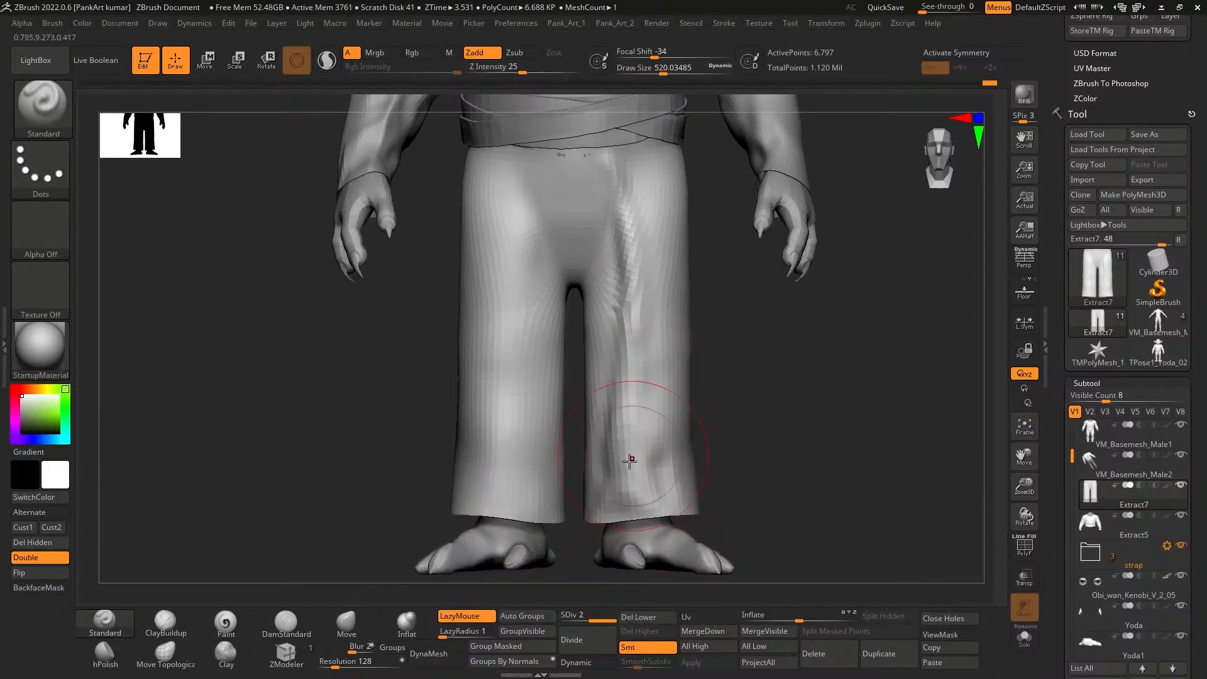
pyautogui.press('space')
pyautogui.moveTo(632, 456); pyautogui.dragTo(624, 455)
pyautogui.keyDown('alt'); pyautogui.moveTo(630, 452); pyautogui.dragTo(620, 478, button='right'); pyautogui.keyUp('alt')
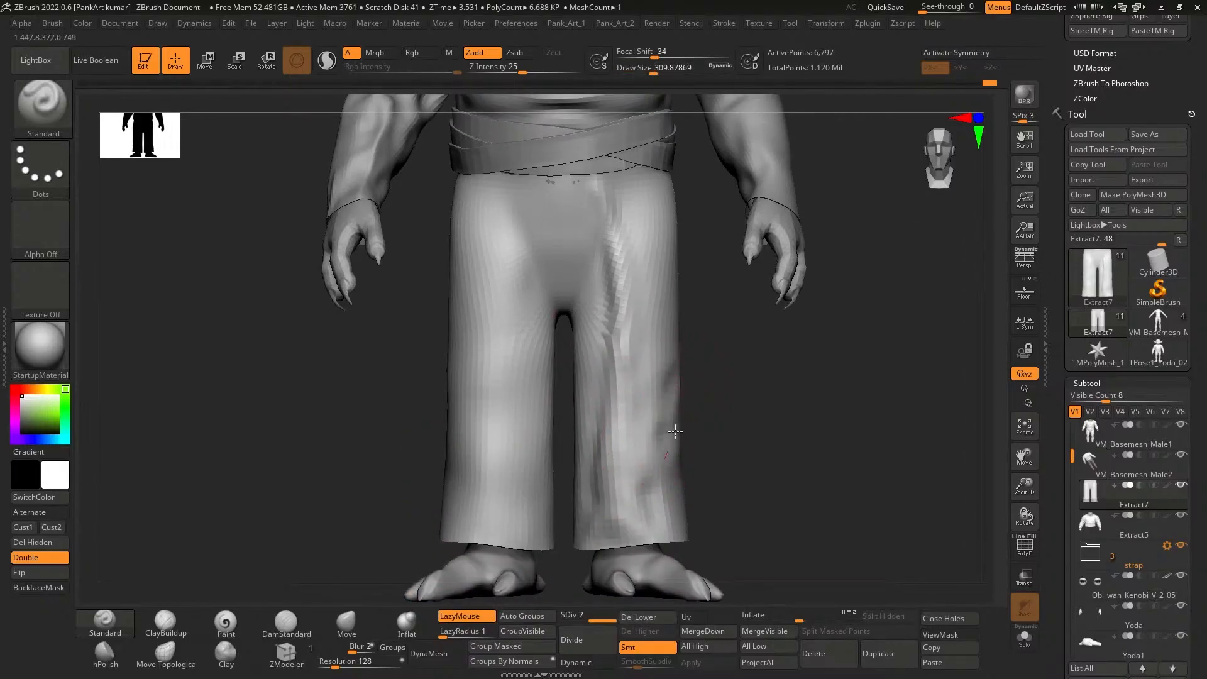
pyautogui.moveTo(661, 505); pyautogui.dragTo(666, 523)
pyautogui.rightClick(676, 463)
pyautogui.moveTo(670, 440); pyautogui.dragTo(645, 487)
# Refine the folds on the character's left trouser leg, varying the Standard brush size
pyautogui.moveTo(633, 404)
pyautogui.keyDown('alt'); pyautogui.mouseDown(button='right')
pyautogui.moveTo(647, 423)
pyautogui.moveTo(574, 350)
pyautogui.mouseUp(button='right'); pyautogui.keyUp('alt')
pyautogui.press('space')
pyautogui.moveTo(602, 357); pyautogui.dragTo(589, 357)
pyautogui.press('space')
pyautogui.moveTo(642, 423); pyautogui.dragTo(635, 423)
pyautogui.keyDown('alt'); pyautogui.moveTo(639, 417); pyautogui.dragTo(628, 402, button='right'); pyautogui.keyUp('alt')
pyautogui.press('space')
pyautogui.moveTo(604, 350); pyautogui.dragTo(619, 350)
pyautogui.moveTo(629, 377)
pyautogui.keyDown('alt'); pyautogui.mouseDown(button='right')
pyautogui.moveTo(648, 353)
pyautogui.moveTo(633, 365)
pyautogui.mouseUp(button='right'); pyautogui.keyUp('alt')
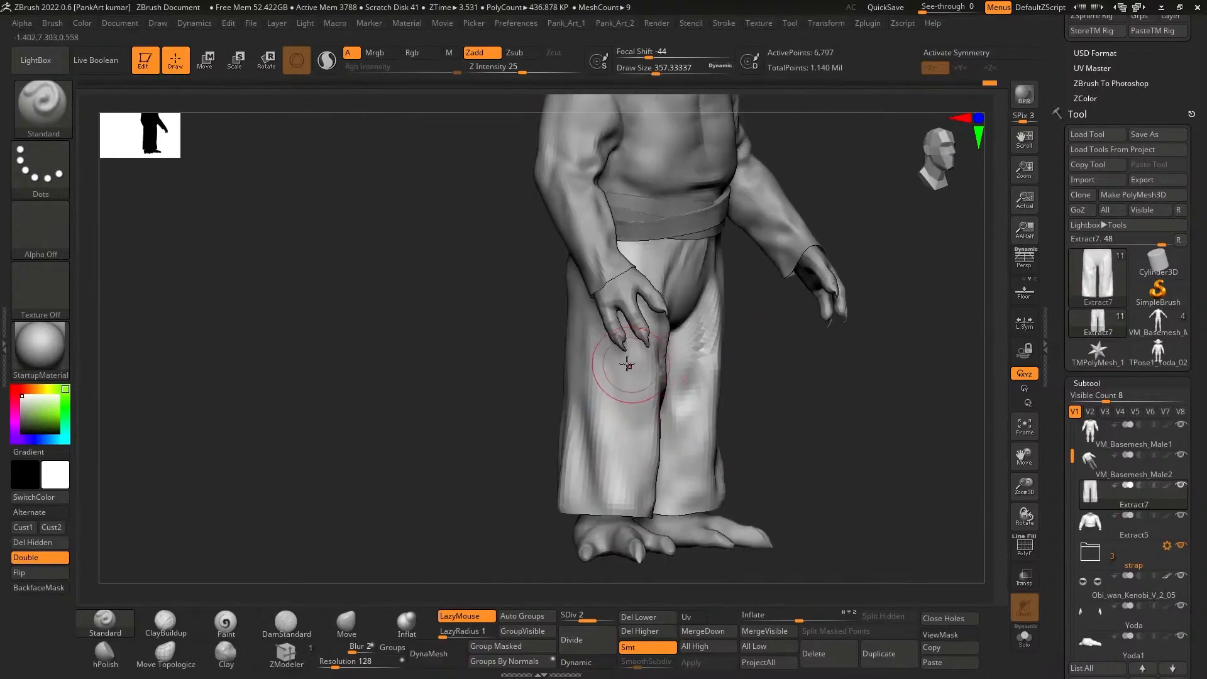
# Sculpt vertical folds with the Standard brush along the character's right trouser leg from the hip to the hem
pyautogui.moveTo(644, 461); pyautogui.dragTo(756, 418, button='right')
pyautogui.press('space')
pyautogui.moveTo(642, 471); pyautogui.dragTo(654, 473)
pyautogui.press('s')
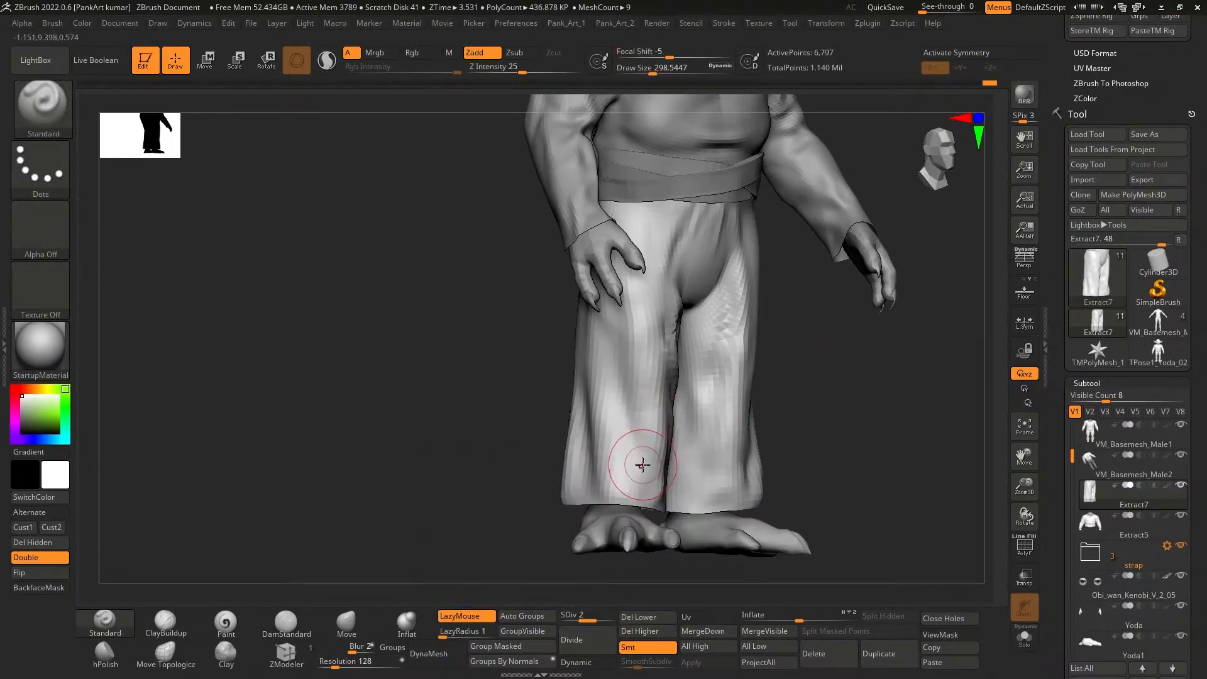
# Try reshaping the inner hem of the character's right trouser leg and undo the last strokes
pyautogui.moveTo(660, 486); pyautogui.dragTo(658, 478)
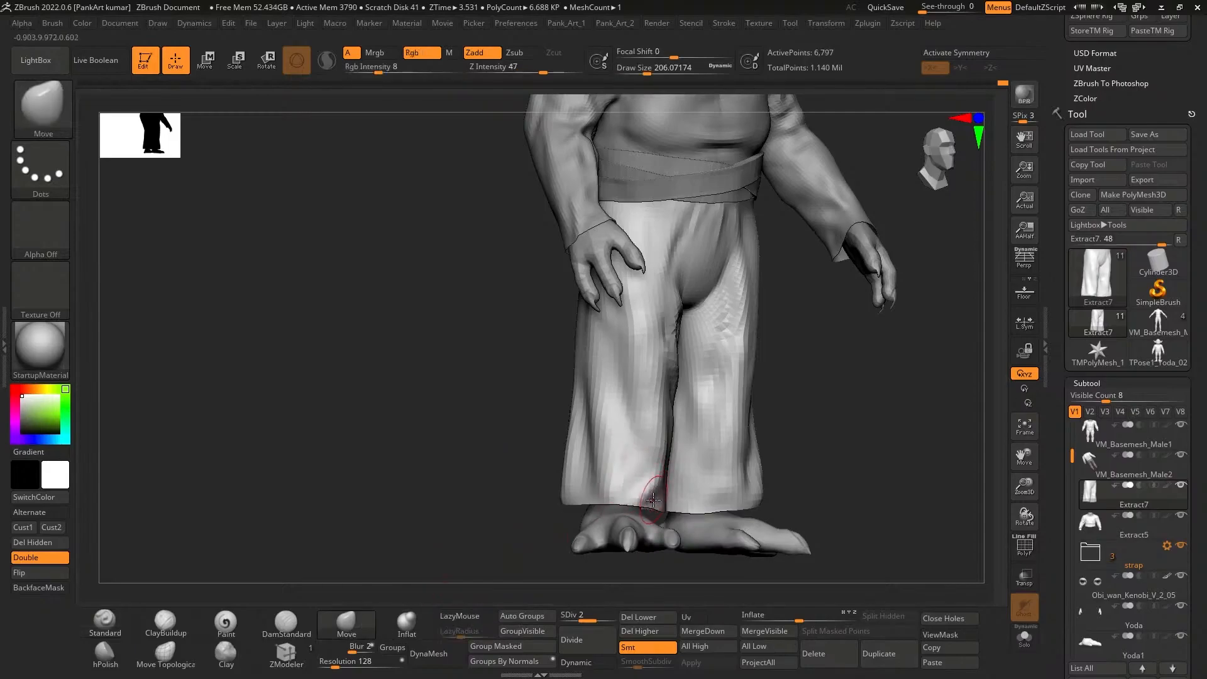
pyautogui.hotkey('ctrl', 'z')
pyautogui.hotkey('ctrl', 'z')
pyautogui.hotkey('ctrl', 'z')
pyautogui.hotkey('ctrl', 'z')
pyautogui.press('s')
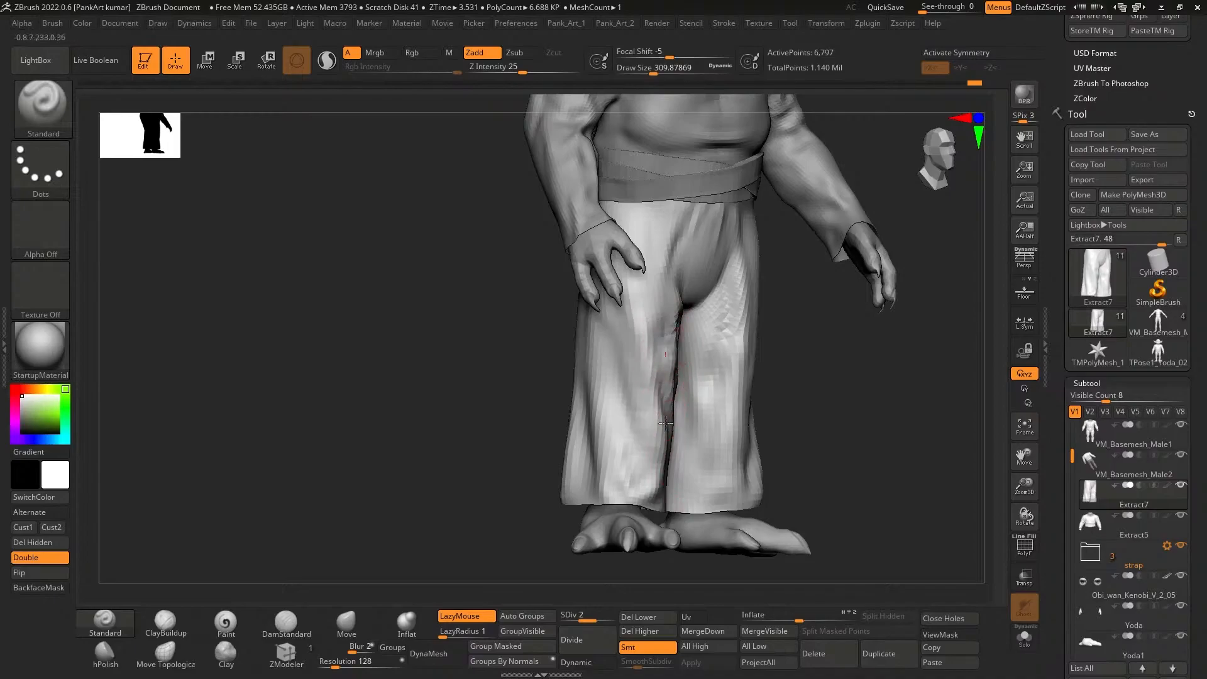
# Switch to the Move brush and adjust the inner edge of the character's right trouser leg
pyautogui.press('b')
pyautogui.press('m')
pyautogui.press('v')
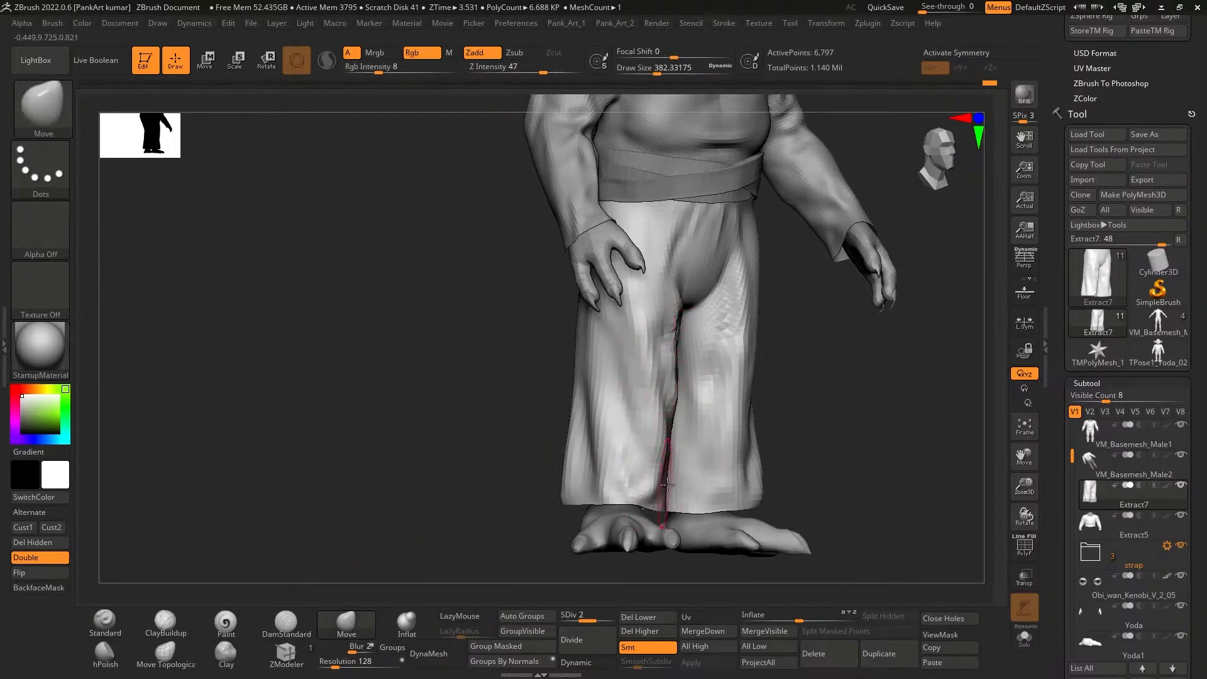
pyautogui.press('space')
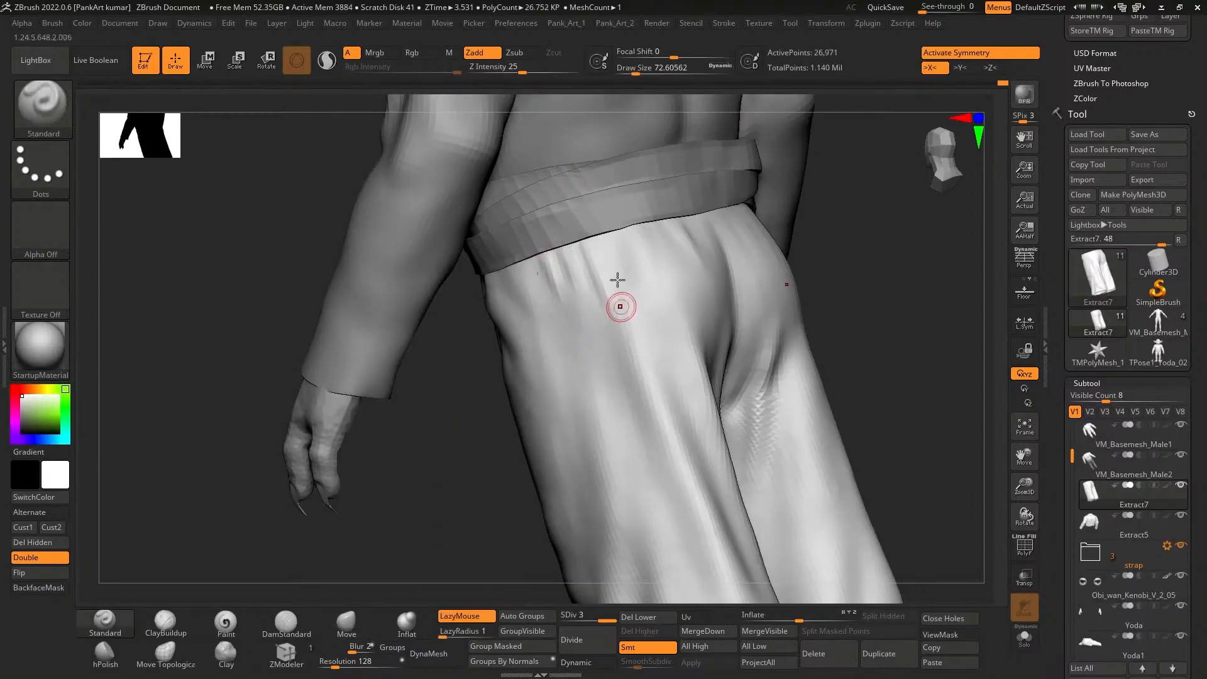
# Sculpt and smooth small gathered folds below the belt at the back of the pants, and turn off symmetry
pyautogui.moveTo(617, 281); pyautogui.dragTo(457, 308, button='right')
pyautogui.moveTo(466, 293); pyautogui.dragTo(476, 330)
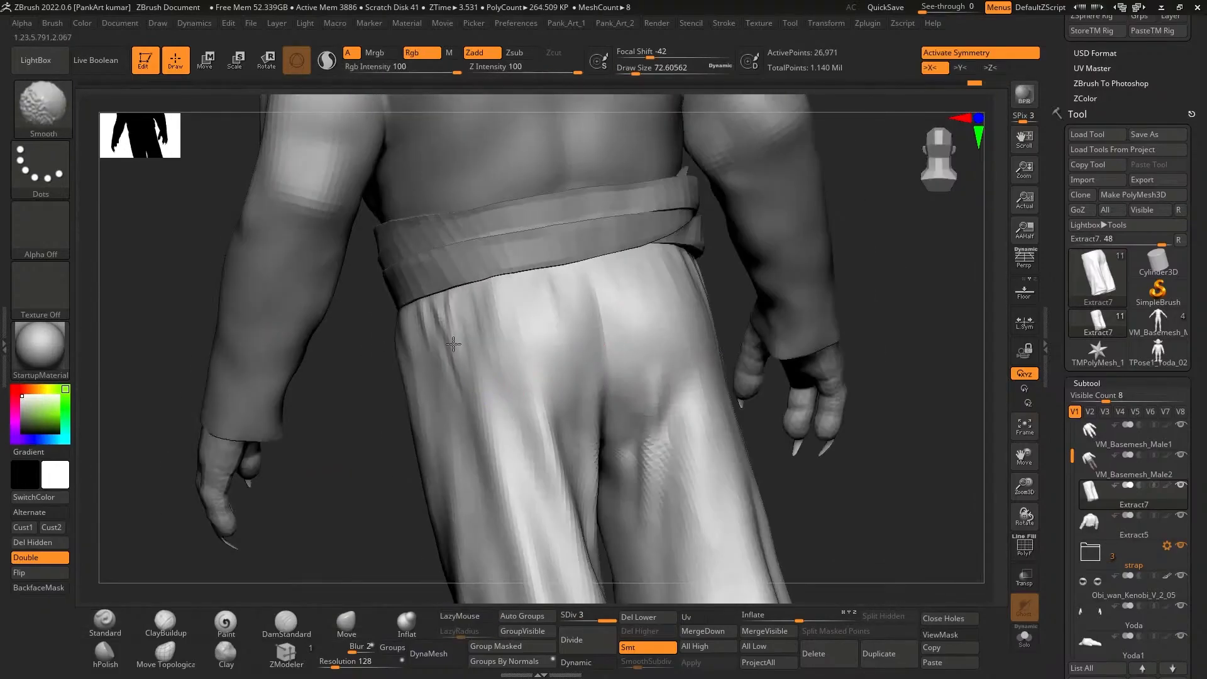
pyautogui.press('x')
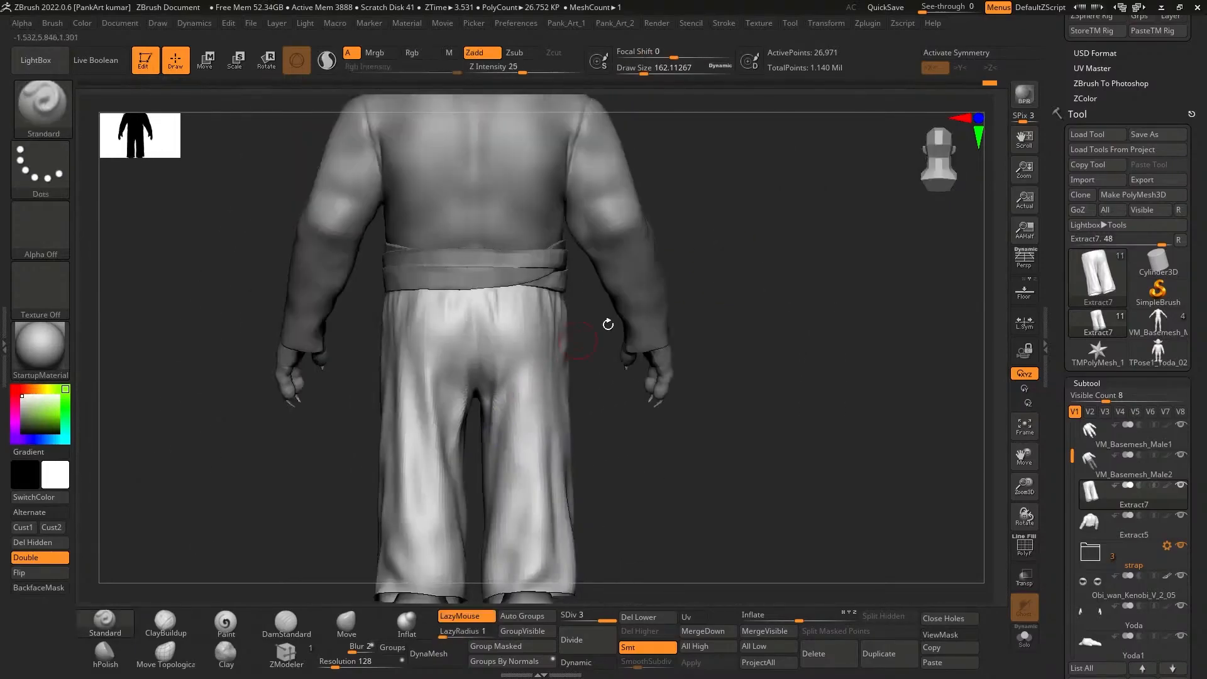
pyautogui.keyDown('alt'); pyautogui.moveTo(574, 343); pyautogui.dragTo(591, 385, button='right'); pyautogui.keyUp('alt')
pyautogui.rightClick(482, 455)
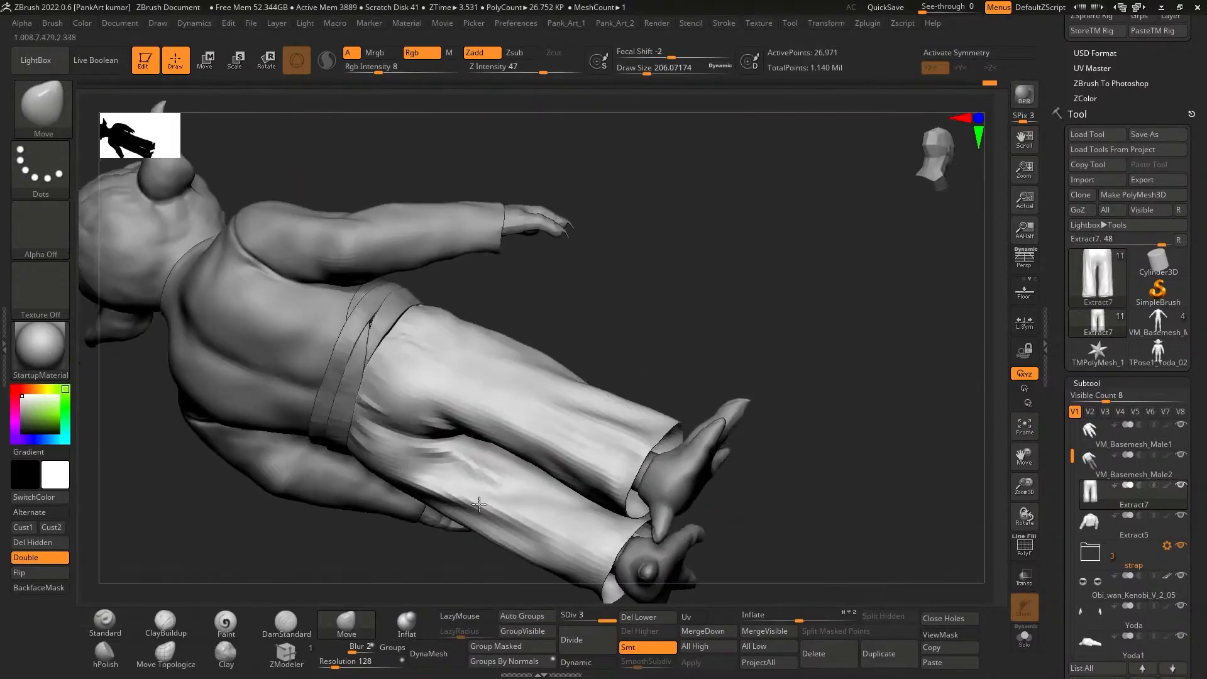
# Reshape the back of the trouser legs with the Move brush and add folds there with the Standard brush
pyautogui.moveTo(479, 503); pyautogui.dragTo(498, 460, button='right')
pyautogui.moveTo(497, 459); pyautogui.dragTo(509, 462)
pyautogui.press('b')
pyautogui.press('s')
pyautogui.press('t')
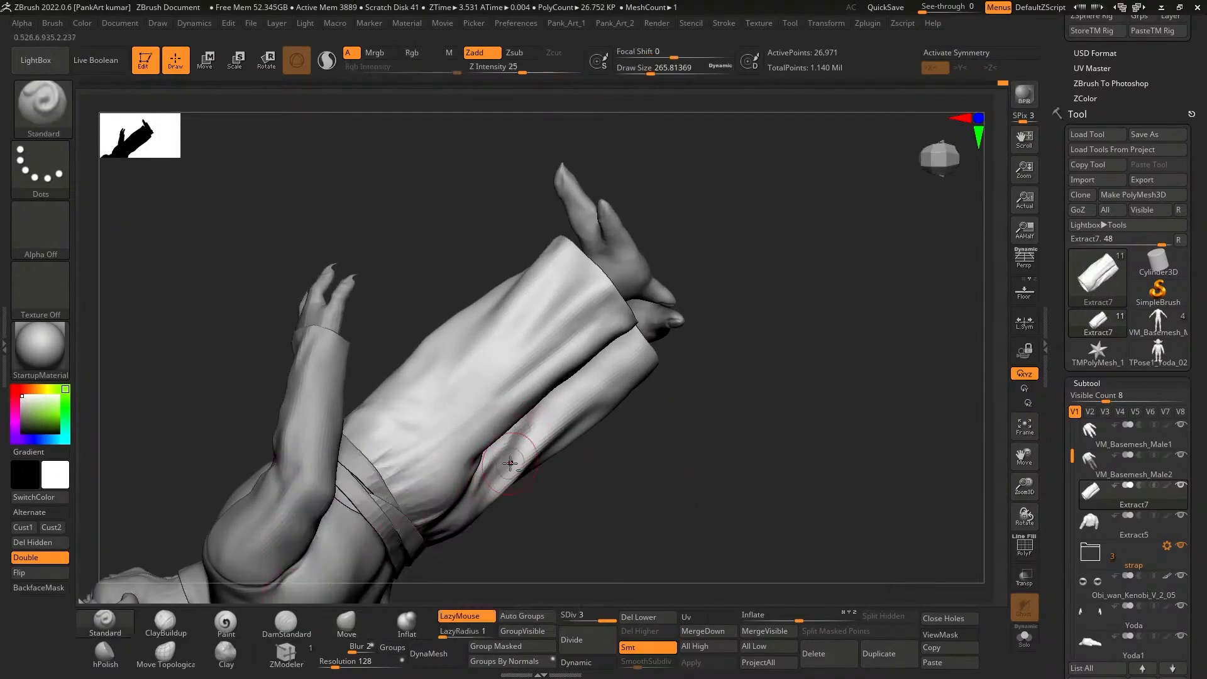
pyautogui.moveTo(520, 438)
pyautogui.mouseDown(button='right')
pyautogui.moveTo(542, 407)
pyautogui.moveTo(506, 417)
pyautogui.moveTo(552, 385)
pyautogui.moveTo(545, 516)
pyautogui.moveTo(533, 383)
pyautogui.moveTo(478, 403)
pyautogui.moveTo(566, 403)
pyautogui.mouseUp(button='right')
# Lower the pants to subdivision level 2, isolate them and mask everything except the upper waist edge
pyautogui.hotkey('shift', 'd')
pyautogui.hotkey('shift', 's')
pyautogui.moveTo(855, 272)
pyautogui.keyDown('ctrl'); pyautogui.mouseDown()
pyautogui.moveTo(596, 314)
pyautogui.moveTo(842, 270)
pyautogui.mouseUp(); pyautogui.keyUp('ctrl')
pyautogui.keyDown('shift'); pyautogui.moveTo(843, 271); pyautogui.dragTo(811, 299, button='right'); pyautogui.keyUp('shift')
pyautogui.keyDown('ctrl'); pyautogui.click(811, 299); pyautogui.keyUp('ctrl')
pyautogui.keyDown('ctrl'); pyautogui.click(688, 335); pyautogui.keyUp('ctrl')
# Raise the unmasked waist edge of the pants with the transform gizmo and clear the mask
pyautogui.press('w')
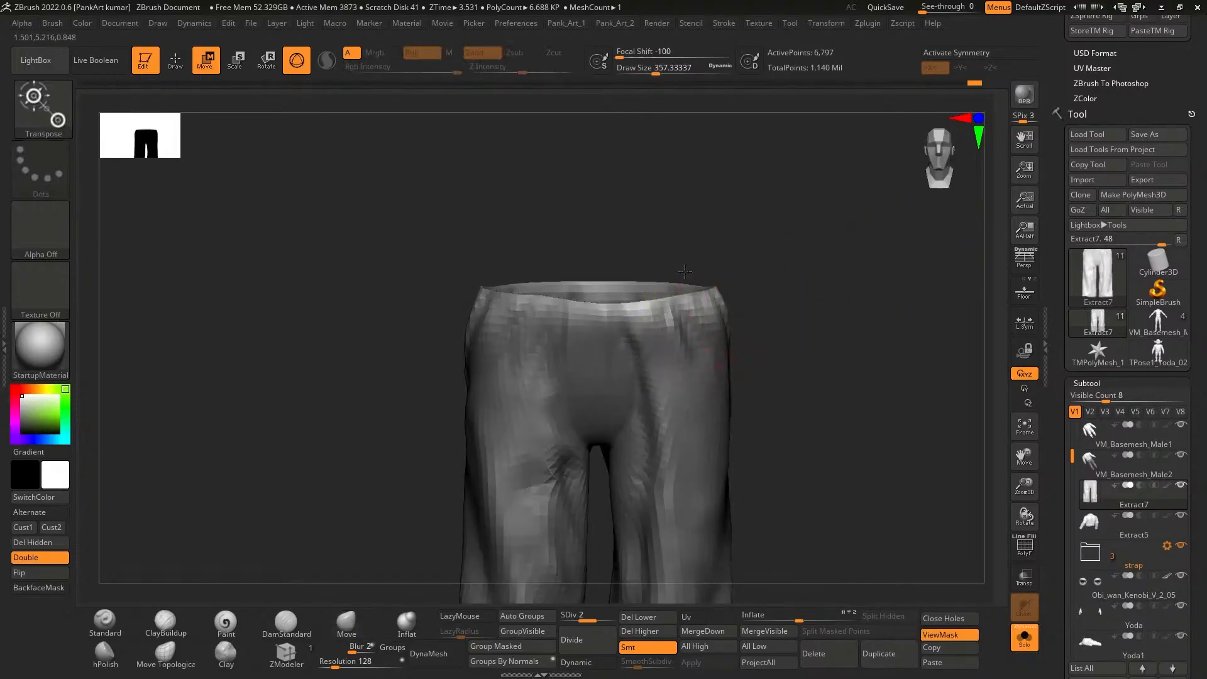
pyautogui.press('y')
pyautogui.keyDown('shift'); pyautogui.moveTo(613, 316); pyautogui.dragTo(614, 197); pyautogui.keyUp('shift')
pyautogui.press('y')
pyautogui.click(659, 211)
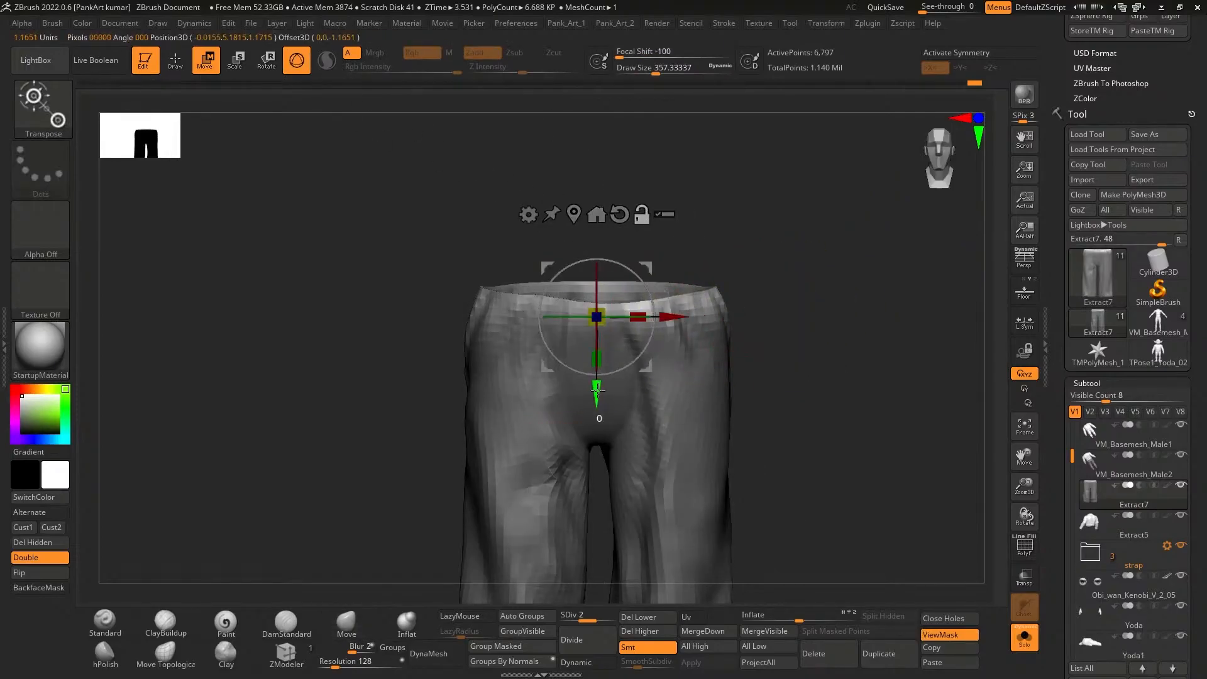
pyautogui.moveTo(597, 391); pyautogui.dragTo(597, 374)
pyautogui.moveTo(596, 300); pyautogui.dragTo(594, 304)
pyautogui.keyDown('ctrl'); pyautogui.moveTo(797, 309); pyautogui.dragTo(809, 324); pyautogui.keyUp('ctrl')
pyautogui.press('q')
pyautogui.hotkey('shift', 's')
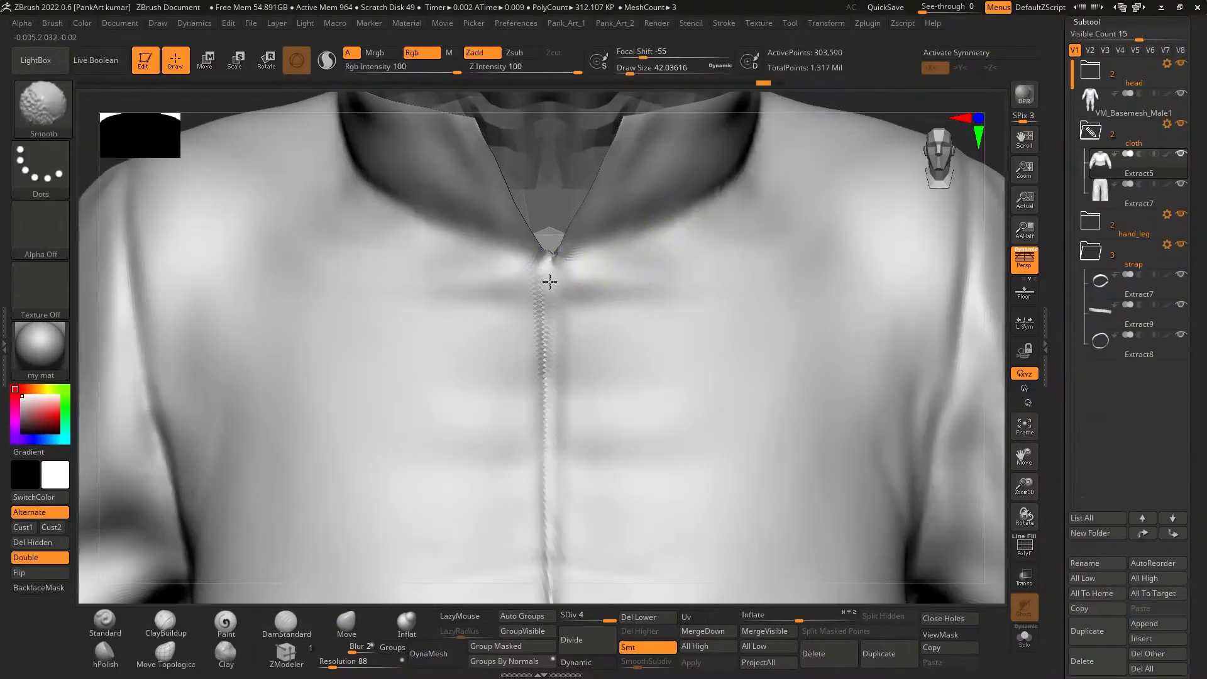
# Smooth the top of the shirt's centre front seam just below the neckline opening
pyautogui.moveTo(549, 282)
pyautogui.keyDown('shift'); pyautogui.mouseDown()
pyautogui.moveTo(545, 299)
pyautogui.moveTo(551, 264)
pyautogui.mouseUp(); pyautogui.keyUp('shift')
pyautogui.moveTo(548, 296)
pyautogui.keyDown('ctrl'); pyautogui.mouseDown(button='right')
pyautogui.moveTo(598, 360)
pyautogui.moveTo(557, 206)
pyautogui.mouseUp(button='right'); pyautogui.keyUp('ctrl')
pyautogui.moveTo(573, 446)
pyautogui.mouseDown(button='right')
pyautogui.moveTo(576, 390)
pyautogui.moveTo(624, 443)
pyautogui.moveTo(659, 227)
pyautogui.mouseUp(button='right')
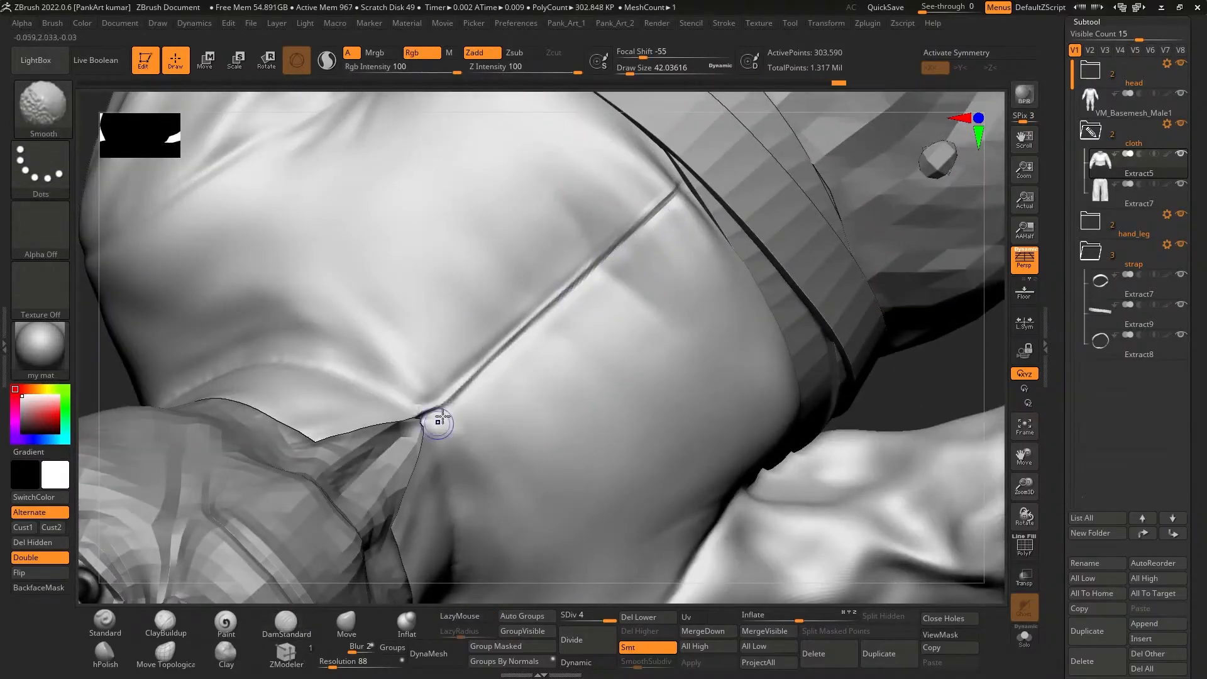
pyautogui.moveTo(440, 419); pyautogui.dragTo(461, 464, button='right')
# Mask the shirt except for a wedge along the centre front seam on the character's left side
pyautogui.keyDown('ctrl'); pyautogui.moveTo(669, 257); pyautogui.dragTo(623, 294); pyautogui.keyUp('ctrl')
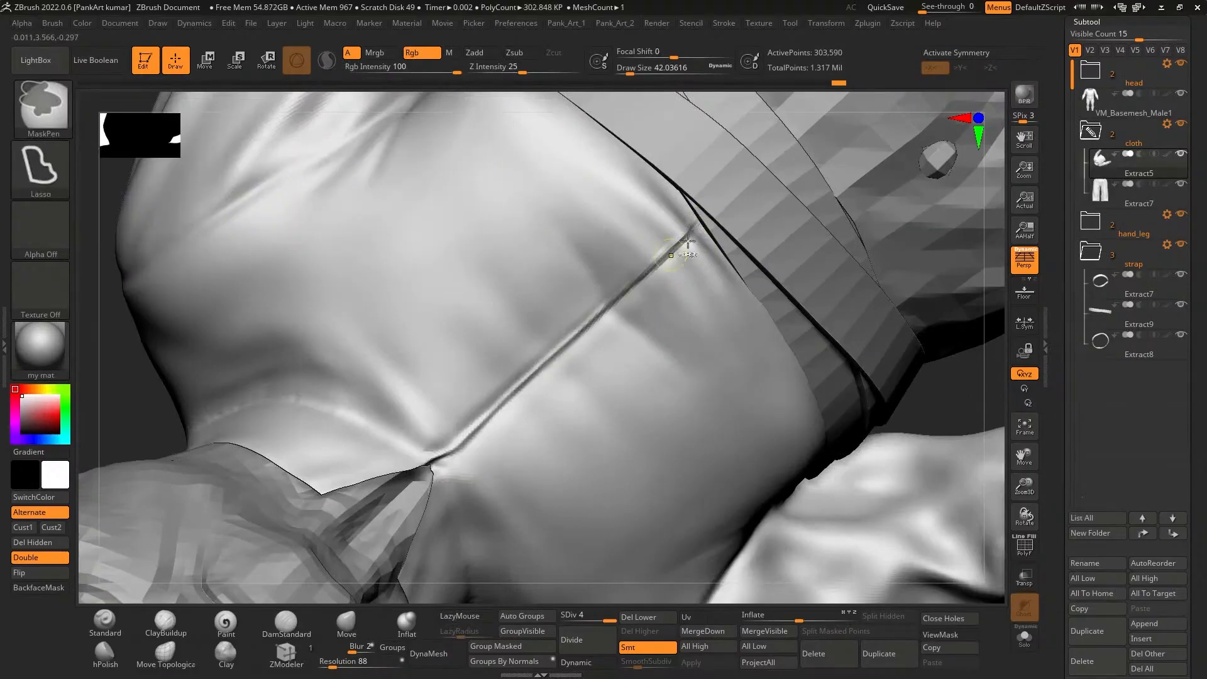
pyautogui.moveTo(533, 376)
pyautogui.keyDown('ctrl'); pyautogui.mouseDown()
pyautogui.moveTo(368, 498)
pyautogui.moveTo(226, 357)
pyautogui.mouseUp(); pyautogui.keyUp('ctrl')
pyautogui.keyDown('ctrl'); pyautogui.moveTo(276, 390); pyautogui.dragTo(304, 306, button='right'); pyautogui.keyUp('ctrl')
pyautogui.keyDown('ctrl'); pyautogui.click(304, 305); pyautogui.keyUp('ctrl')
pyautogui.keyDown('ctrl'); pyautogui.moveTo(584, 283); pyautogui.dragTo(607, 380, button='right'); pyautogui.keyUp('ctrl')
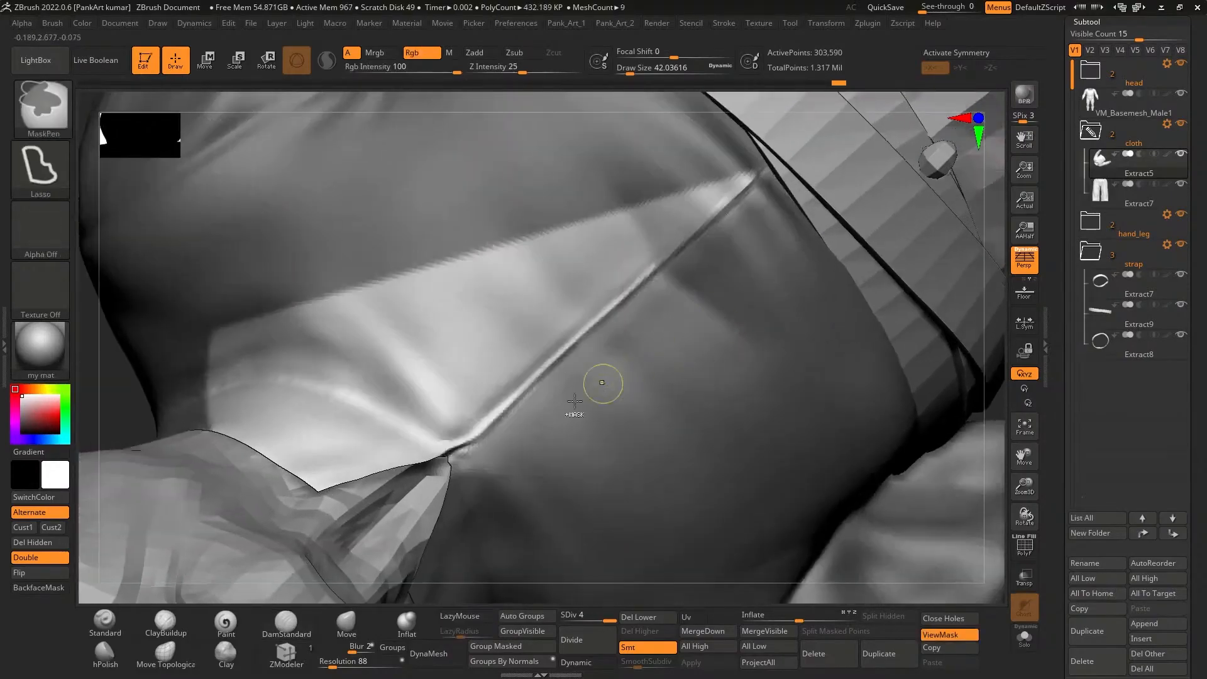
pyautogui.keyDown('alt'); pyautogui.moveTo(447, 463); pyautogui.dragTo(375, 528, button='right'); pyautogui.keyUp('alt')
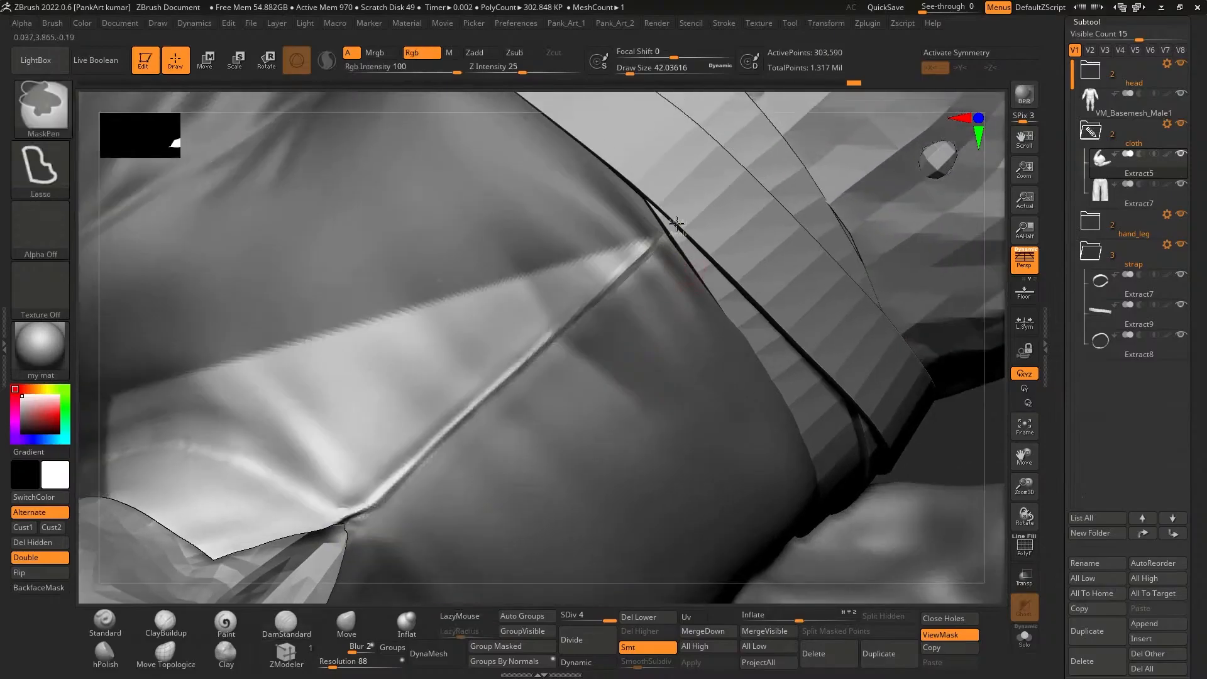
pyautogui.keyDown('ctrl'); pyautogui.moveTo(678, 433); pyautogui.dragTo(700, 329, button='right'); pyautogui.keyUp('ctrl')
# Pull the unmasked shirt edge along the front seam with the Move brush to form an overlap, and clear the mask
pyautogui.click(348, 622)
pyautogui.press('space')
pyautogui.moveTo(732, 319); pyautogui.dragTo(751, 325)
pyautogui.moveTo(751, 325); pyautogui.dragTo(675, 286, button='right')
pyautogui.keyDown('ctrl'); pyautogui.moveTo(676, 286); pyautogui.dragTo(673, 345, button='right'); pyautogui.keyUp('ctrl')
pyautogui.press('space')
pyautogui.moveTo(672, 345); pyautogui.dragTo(654, 342)
pyautogui.moveTo(796, 278); pyautogui.dragTo(700, 339, button='right')
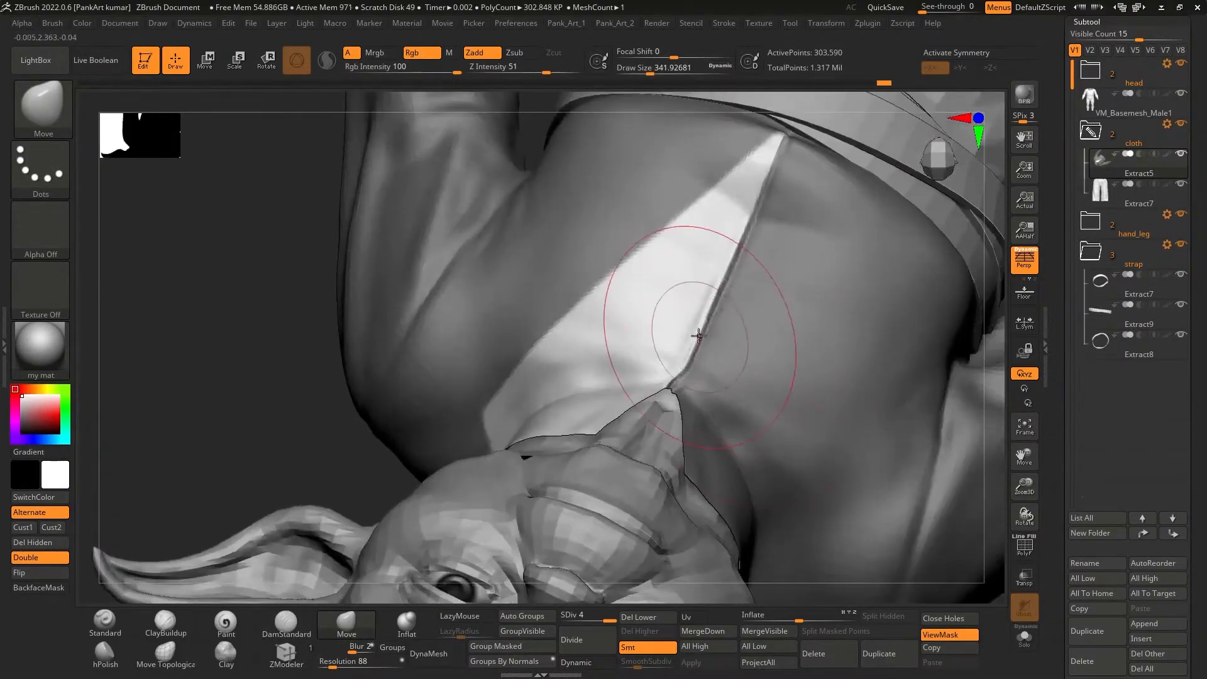
pyautogui.moveTo(758, 229); pyautogui.dragTo(726, 245, button='right')
pyautogui.moveTo(724, 201)
pyautogui.mouseDown(button='right')
pyautogui.moveTo(722, 230)
pyautogui.moveTo(761, 180)
pyautogui.moveTo(748, 128)
pyautogui.mouseUp(button='right')
pyautogui.keyDown('ctrl'); pyautogui.moveTo(553, 390); pyautogui.dragTo(604, 440); pyautogui.keyUp('ctrl')
pyautogui.moveTo(603, 440)
pyautogui.mouseDown(button='right')
pyautogui.moveTo(725, 383)
pyautogui.moveTo(578, 423)
pyautogui.mouseUp(button='right')
# Lower the shirt to subdivision level 3 and sculpt folds across the chest beside the front seam with the Standard brush
pyautogui.press('b')
pyautogui.press('s')
pyautogui.press('t')
pyautogui.press('space')
pyautogui.moveTo(643, 342); pyautogui.dragTo(622, 342)
pyautogui.keyDown('ctrl'); pyautogui.moveTo(629, 315); pyautogui.dragTo(643, 337, button='right'); pyautogui.keyUp('ctrl')
pyautogui.hotkey('shift', 'd')
pyautogui.moveTo(624, 390); pyautogui.dragTo(598, 375, button='right')
pyautogui.press('space')
pyautogui.moveTo(595, 371); pyautogui.dragTo(588, 370)
pyautogui.moveTo(556, 376)
pyautogui.mouseDown()
pyautogui.moveTo(724, 350)
pyautogui.moveTo(678, 350)
pyautogui.mouseUp()
pyautogui.press('space')
pyautogui.keyDown('shift'); pyautogui.moveTo(619, 373); pyautogui.dragTo(587, 376); pyautogui.keyUp('shift')
pyautogui.moveTo(569, 387); pyautogui.dragTo(543, 459, button='right')
# Reshape the front of the shirt above the belt with the Move brush, checking the form from below
pyautogui.press('b')
pyautogui.press('m')
pyautogui.press('v')
pyautogui.moveTo(570, 339); pyautogui.dragTo(566, 179, button='right')
pyautogui.moveTo(566, 265); pyautogui.dragTo(600, 253)
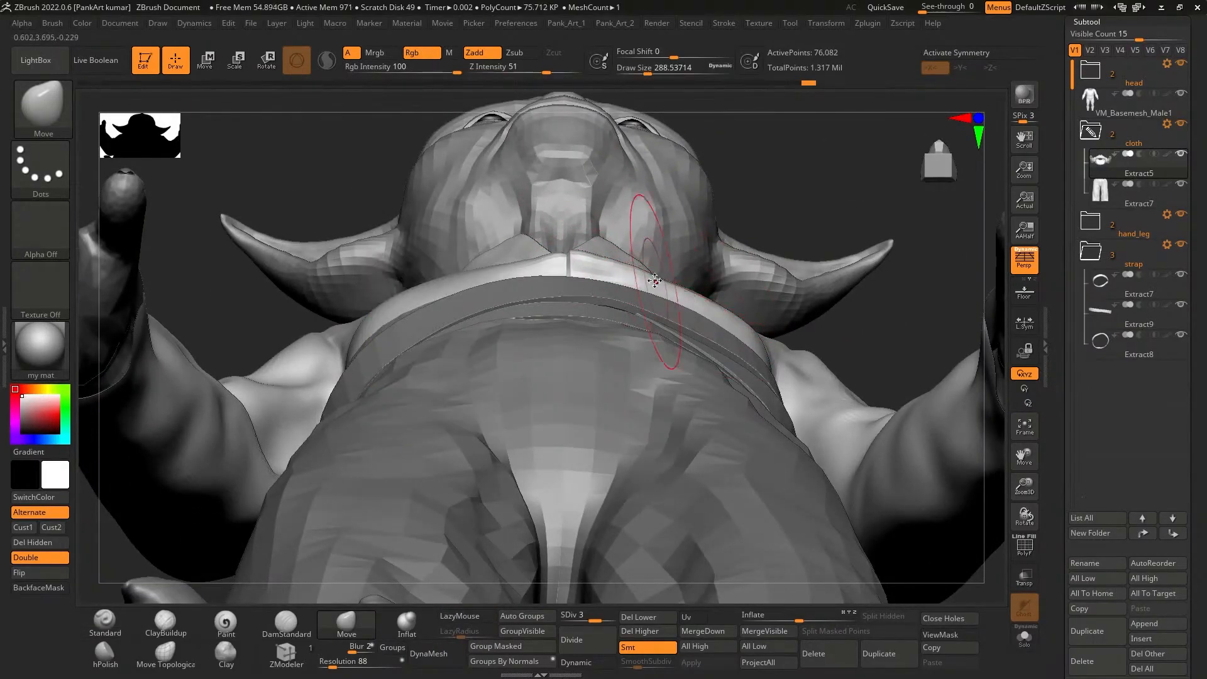
pyautogui.moveTo(612, 267); pyautogui.dragTo(525, 371, button='right')
# Sculpt horizontal folds running outward from the front seam across the shirt's chest and belly
pyautogui.click(108, 621)
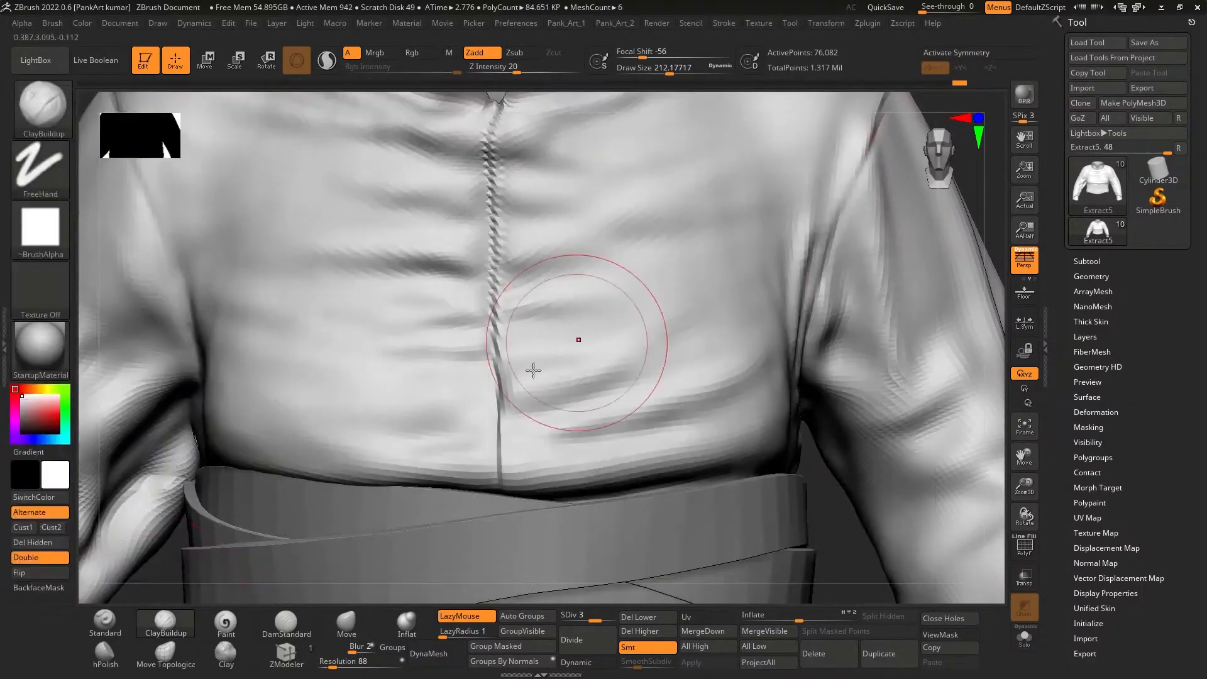
pyautogui.press('[')
pyautogui.press('[')
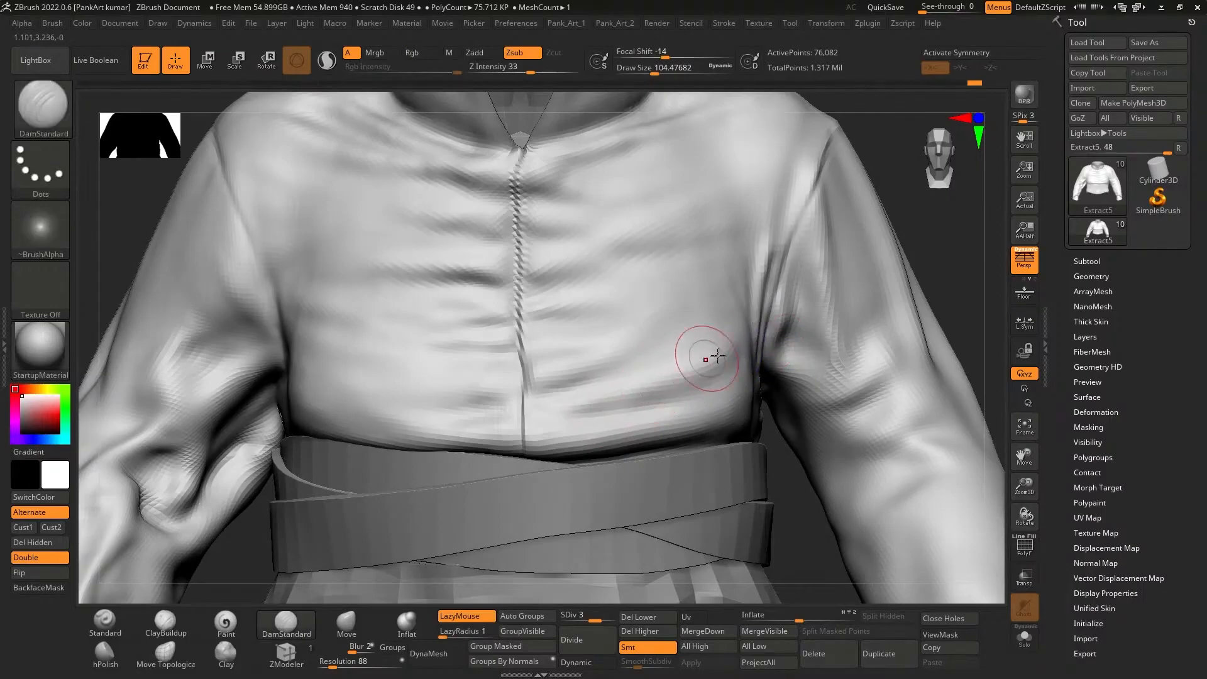
# Sculpt along the shirt's armhole seam at the back of the character's right shoulder with a small Standard brush
pyautogui.press('b')
pyautogui.press('s')
pyautogui.press('t')
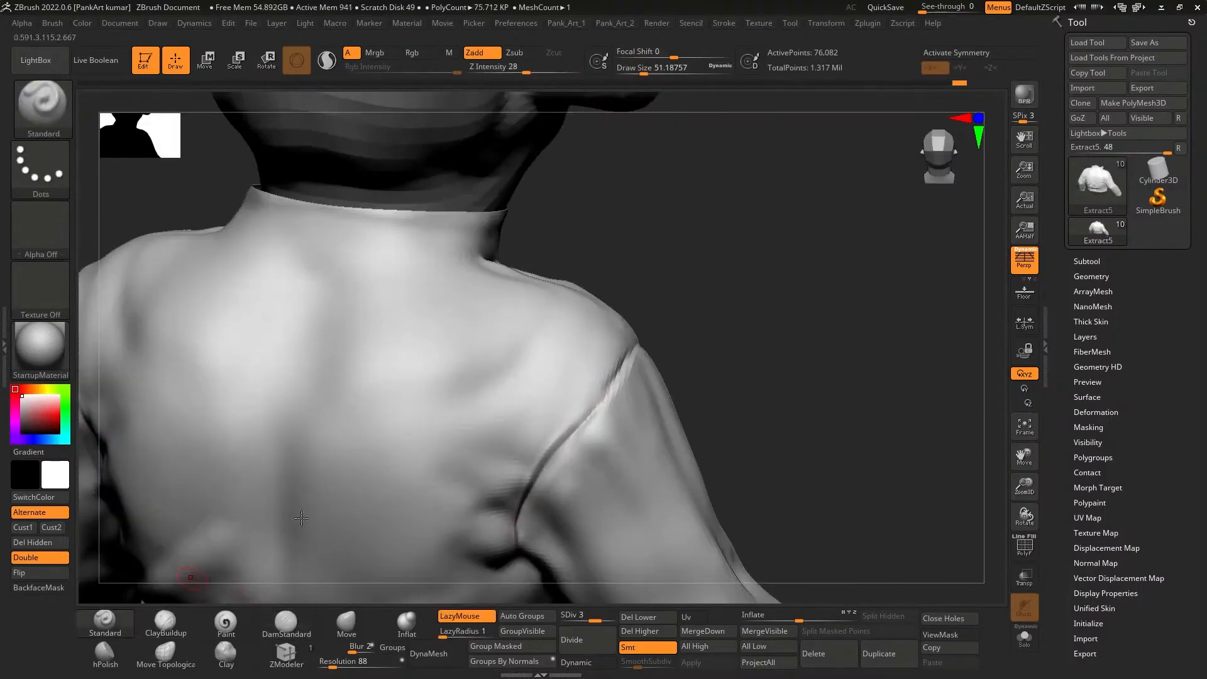
pyautogui.moveTo(558, 446); pyautogui.dragTo(585, 416)
pyautogui.moveTo(588, 402); pyautogui.dragTo(609, 371, button='right')
pyautogui.press('space')
pyautogui.moveTo(608, 428); pyautogui.dragTo(619, 462)
pyautogui.moveTo(551, 450); pyautogui.dragTo(604, 388)
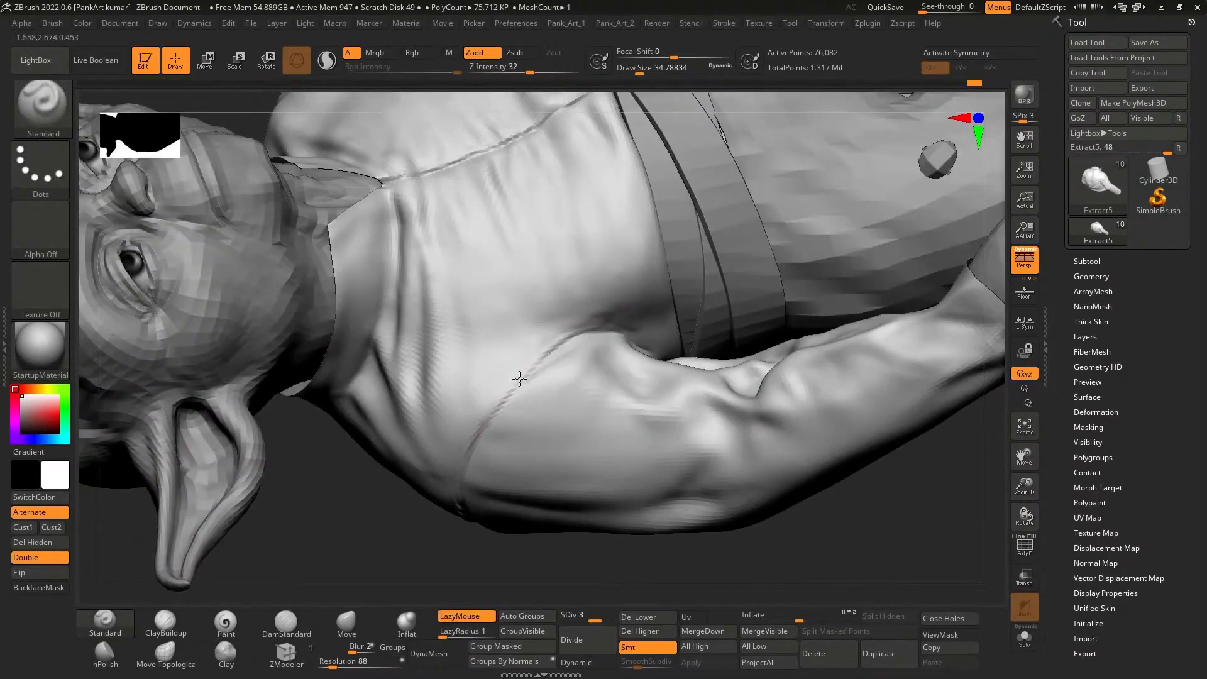
pyautogui.moveTo(519, 378); pyautogui.dragTo(492, 410, button='right')
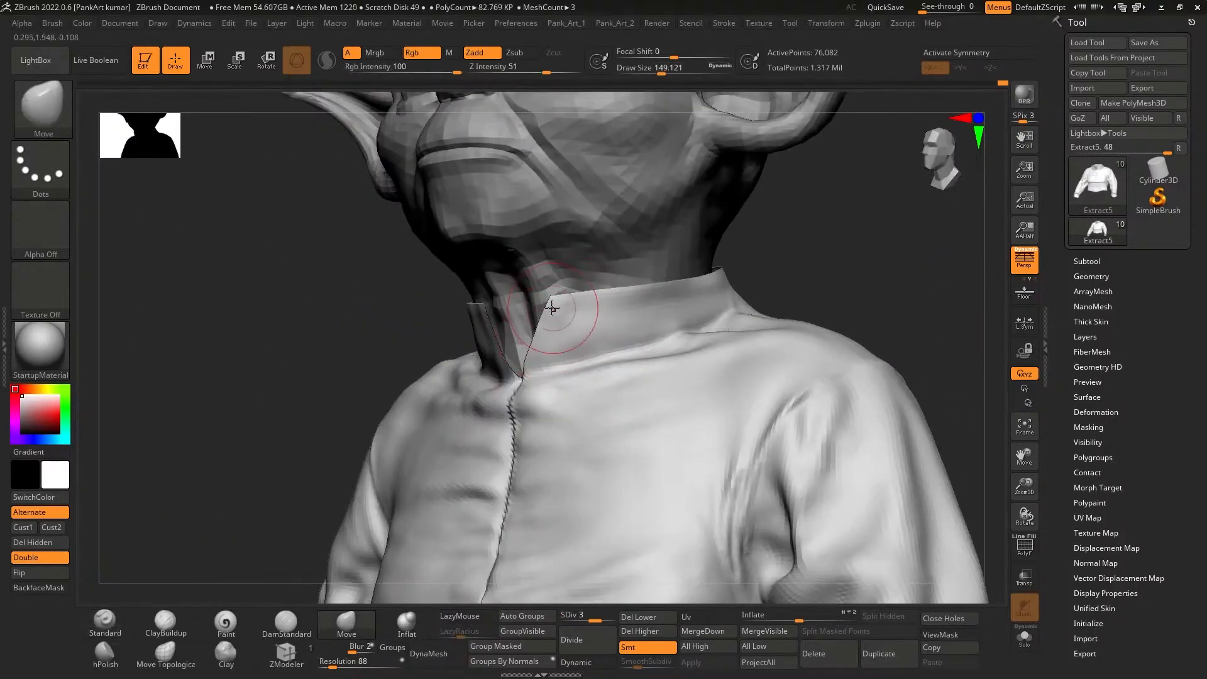
# Sculpt and smooth soft creases into the collar on the character's left side
pyautogui.moveTo(552, 308); pyautogui.dragTo(634, 309, button='right')
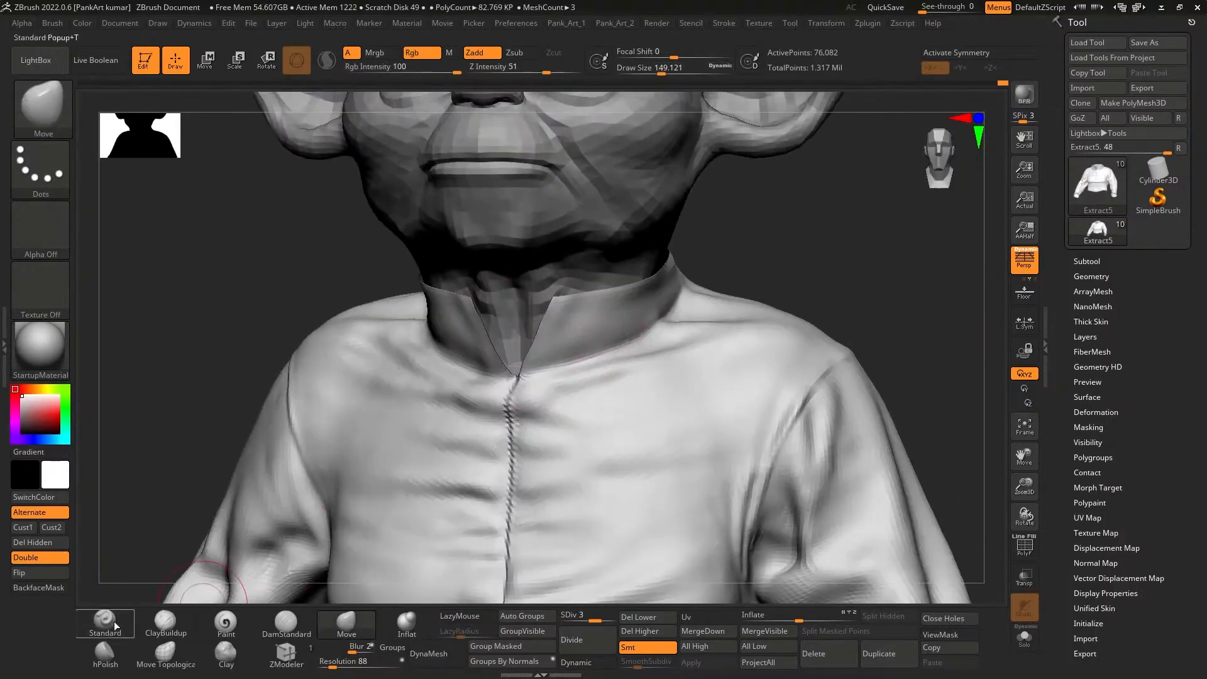
pyautogui.click(112, 622)
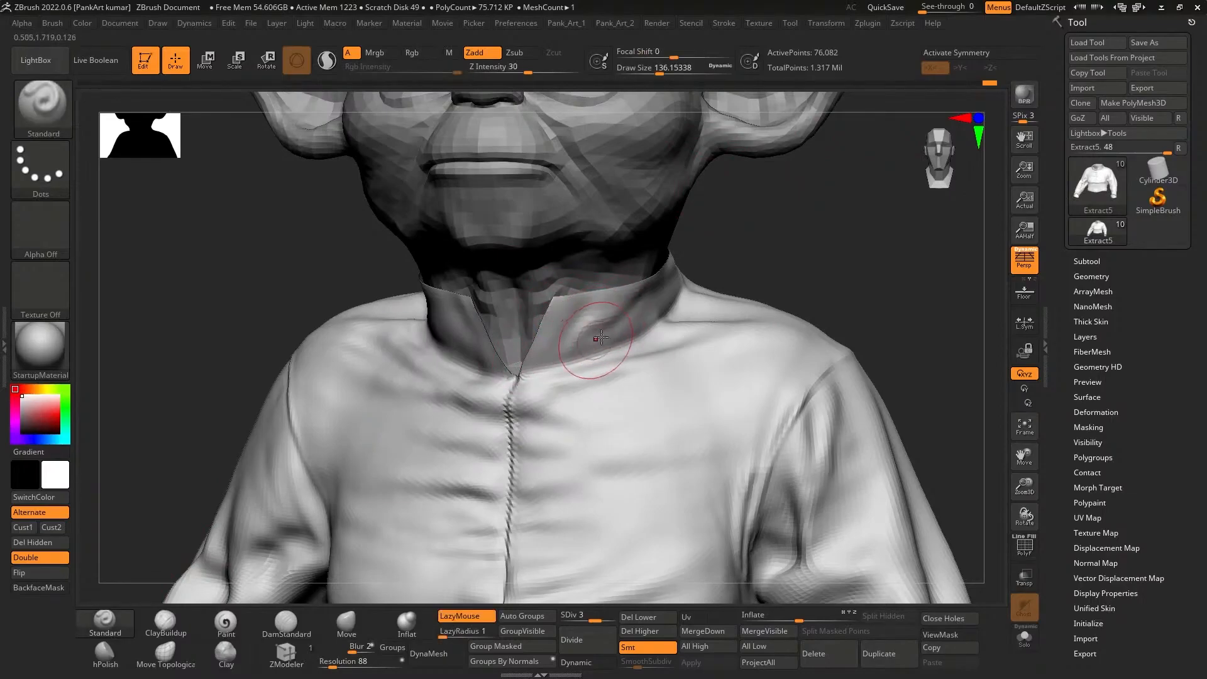
pyautogui.keyDown('shift'); pyautogui.moveTo(566, 349); pyautogui.dragTo(603, 334); pyautogui.keyUp('shift')
pyautogui.moveTo(559, 327)
pyautogui.keyDown('alt'); pyautogui.mouseDown(button='right')
pyautogui.moveTo(527, 369)
pyautogui.moveTo(561, 385)
pyautogui.mouseUp(button='right'); pyautogui.keyUp('alt')
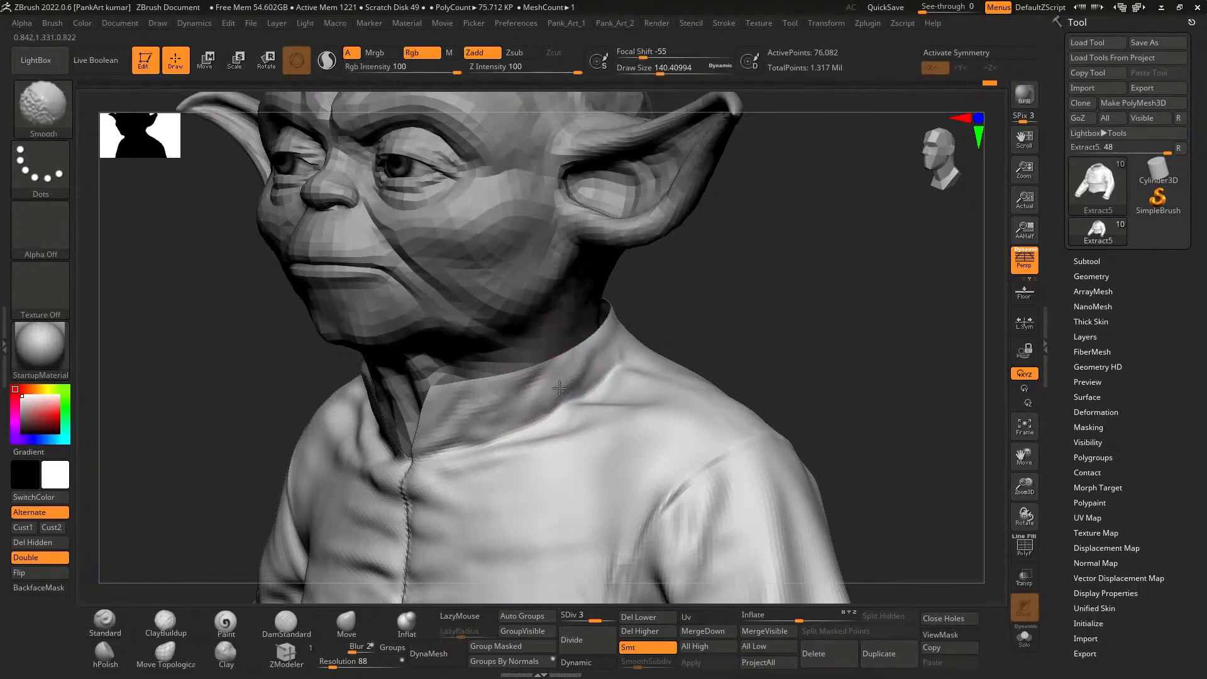
pyautogui.moveTo(572, 386); pyautogui.dragTo(575, 376)
pyautogui.press('space')
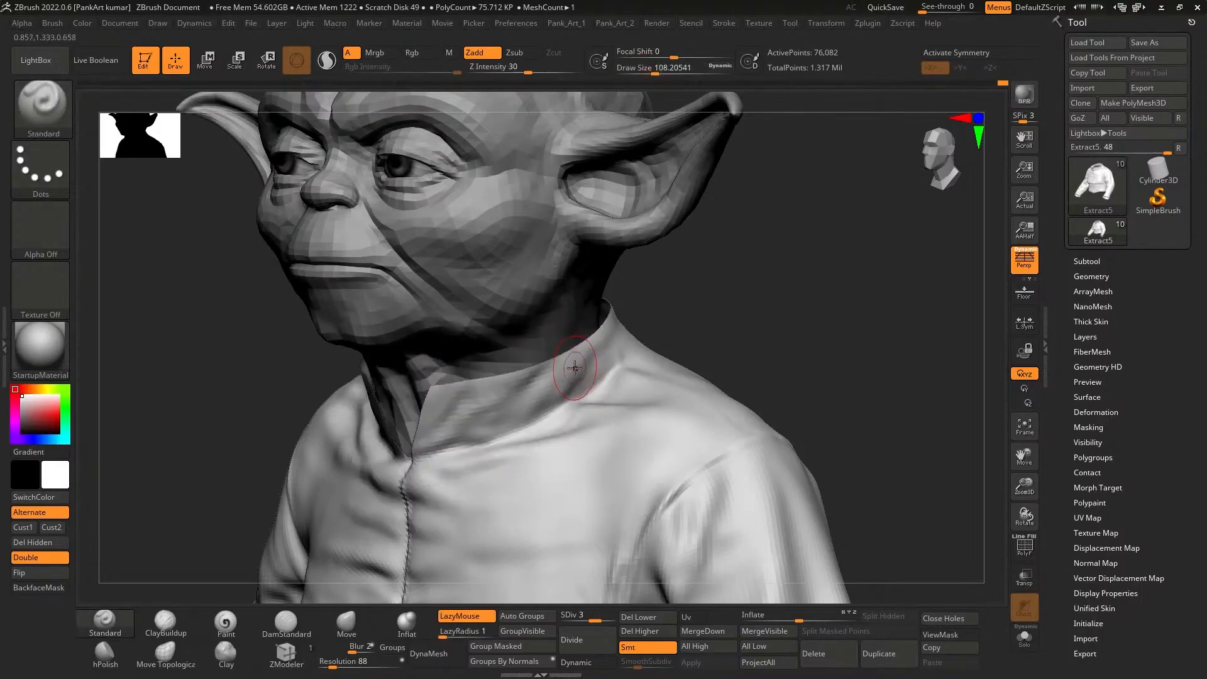
# Sculpt diagonal creases near the collar's front opening with a smaller Standard brush
pyautogui.moveTo(574, 367); pyautogui.dragTo(512, 377, button='right')
pyautogui.press('space')
pyautogui.moveTo(513, 376); pyautogui.dragTo(504, 376)
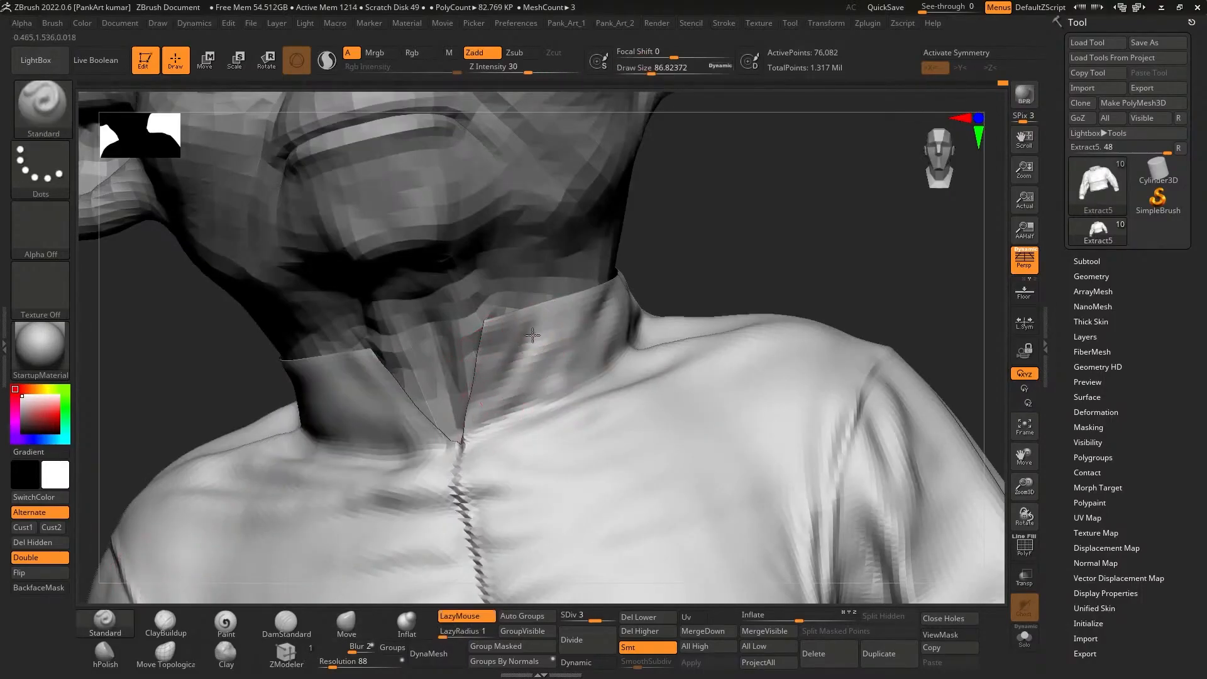
pyautogui.moveTo(616, 295); pyautogui.dragTo(670, 315)
# Switch to the Move brush and mask part of the collar's front opening from a side view
pyautogui.press('b')
pyautogui.press('m')
pyautogui.press('v')
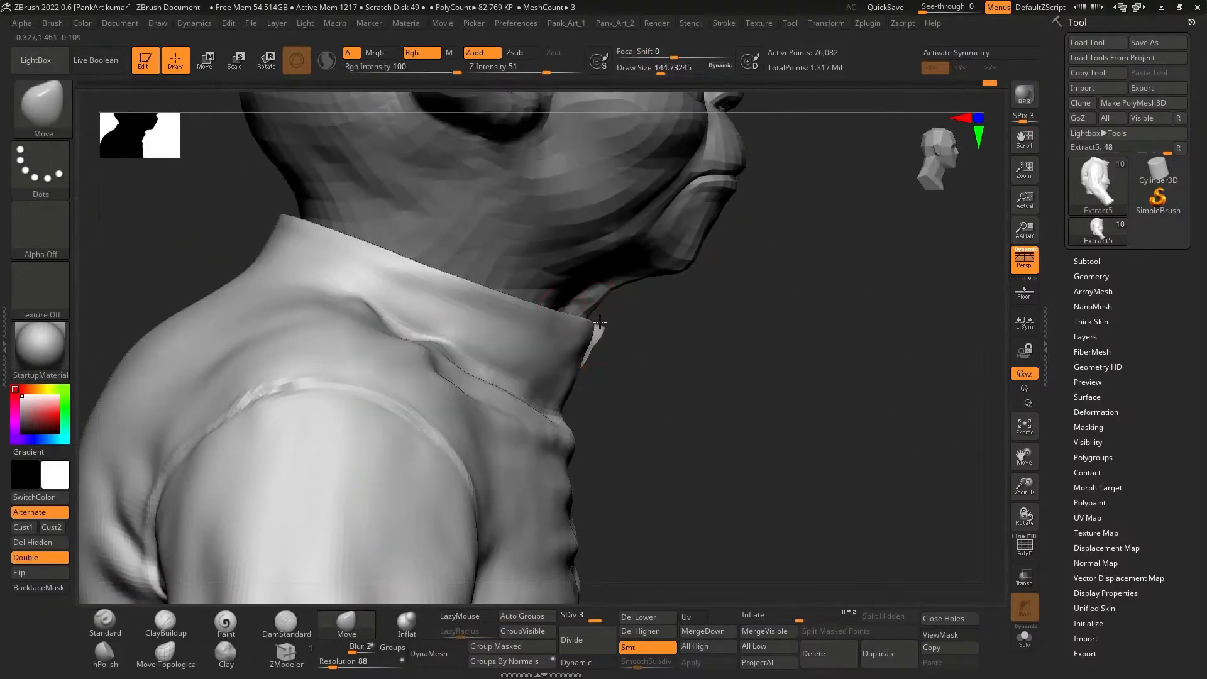
pyautogui.moveTo(654, 314); pyautogui.dragTo(585, 311, button='right')
pyautogui.moveTo(634, 302)
pyautogui.keyDown('ctrl'); pyautogui.mouseDown()
pyautogui.moveTo(653, 440)
pyautogui.moveTo(817, 352)
pyautogui.mouseUp(); pyautogui.keyUp('ctrl')
pyautogui.moveTo(635, 315); pyautogui.dragTo(700, 318, button='right')
# Reshape the collar's front edge and upper corner on the character's right side with a reduced Move brush
pyautogui.press('space')
pyautogui.moveTo(678, 328)
pyautogui.mouseDown()
pyautogui.moveTo(698, 330)
pyautogui.moveTo(651, 410)
pyautogui.mouseUp()
pyautogui.keyDown('ctrl'); pyautogui.moveTo(667, 356); pyautogui.dragTo(684, 353, button='right'); pyautogui.keyUp('ctrl')
pyautogui.press('space')
pyautogui.moveTo(684, 354); pyautogui.dragTo(675, 354)
pyautogui.press('space')
pyautogui.moveTo(654, 410); pyautogui.dragTo(646, 411)
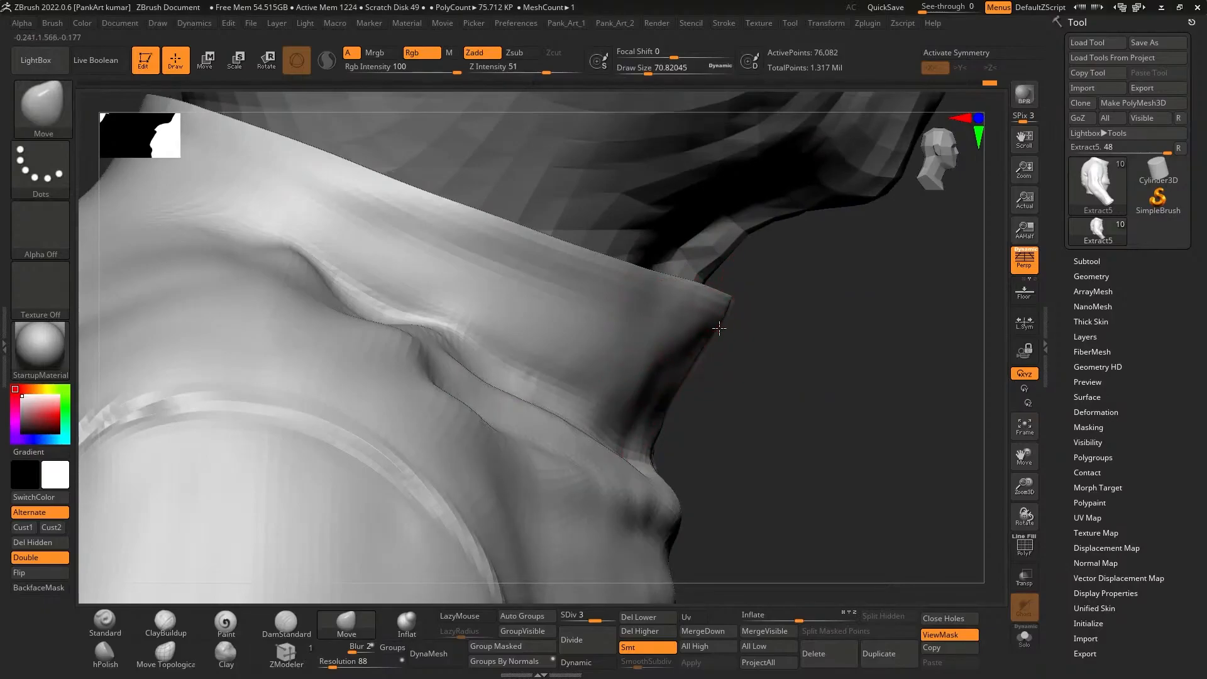
pyautogui.moveTo(725, 302); pyautogui.dragTo(693, 342)
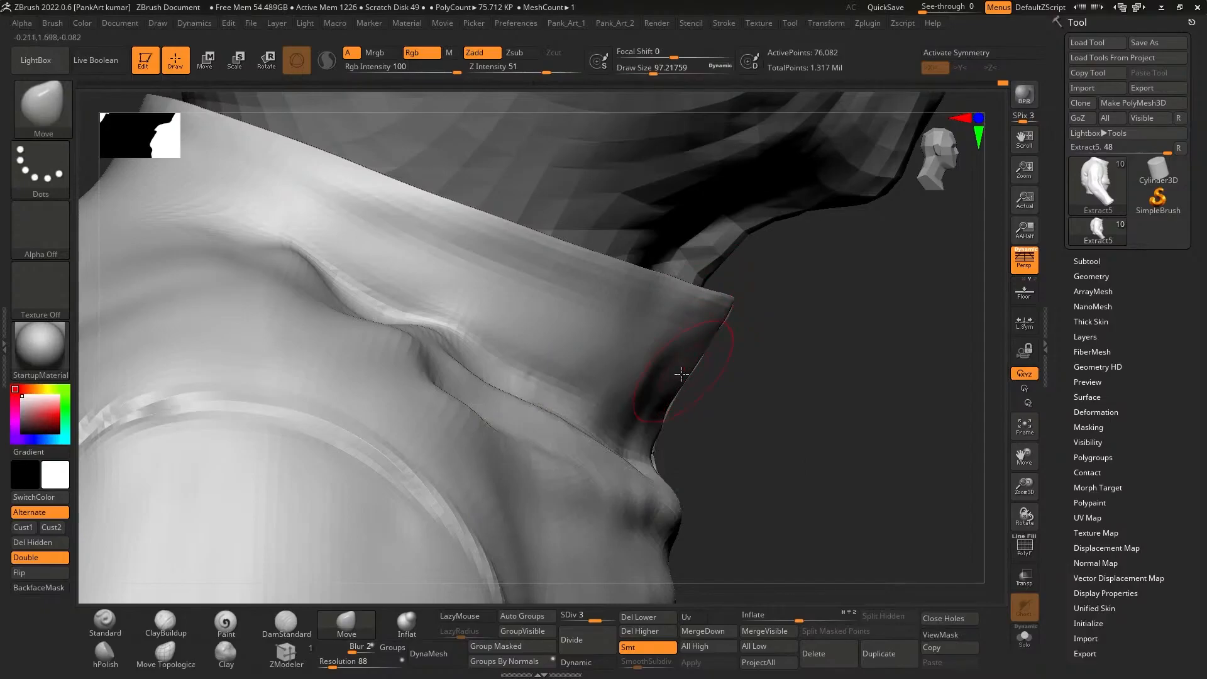
pyautogui.keyDown('ctrl'); pyautogui.moveTo(704, 351); pyautogui.dragTo(748, 306, button='right'); pyautogui.keyUp('ctrl')
# Refine the creases along the collar's base on the character's left side with the Move and Standard brushes
pyautogui.moveTo(867, 308)
pyautogui.mouseDown(button='right')
pyautogui.moveTo(748, 315)
pyautogui.moveTo(665, 347)
pyautogui.mouseUp(button='right')
pyautogui.click(116, 630)
pyautogui.press('space')
pyautogui.moveTo(623, 327); pyautogui.dragTo(629, 325)
pyautogui.click(346, 623)
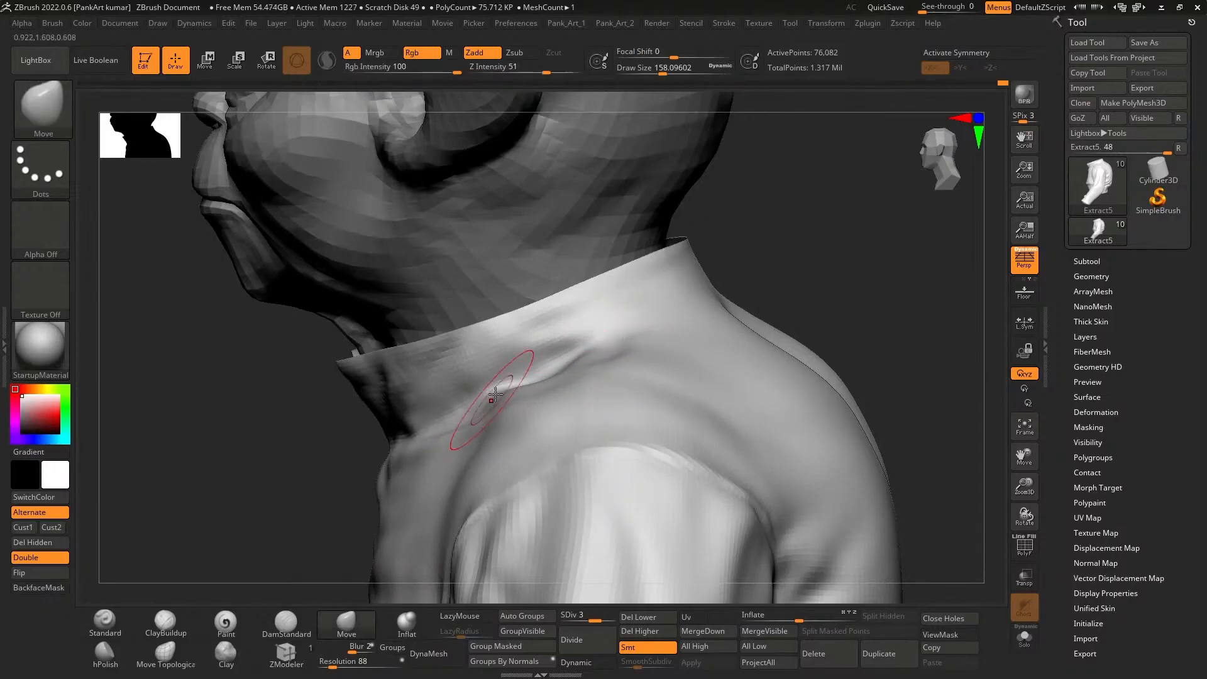
pyautogui.click(111, 629)
pyautogui.moveTo(590, 323); pyautogui.dragTo(565, 312)
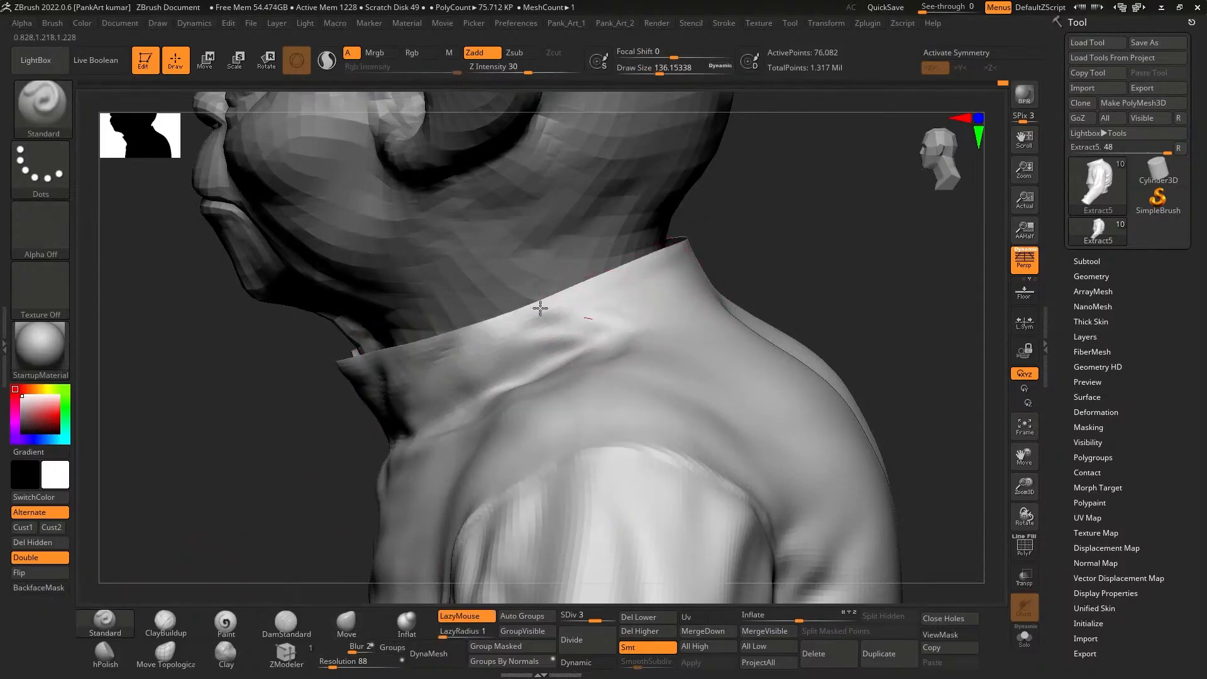
# Smooth the collar around its front opening and adjust the Standard brush size
pyautogui.keyDown('ctrl'); pyautogui.moveTo(565, 312); pyautogui.dragTo(547, 352, button='right'); pyautogui.keyUp('ctrl')
pyautogui.keyDown('shift'); pyautogui.moveTo(472, 485); pyautogui.dragTo(503, 498); pyautogui.keyUp('shift')
pyautogui.keyDown('shift'); pyautogui.moveTo(504, 499); pyautogui.dragTo(553, 477, button='right'); pyautogui.keyUp('shift')
pyautogui.press('space')
pyautogui.moveTo(524, 377); pyautogui.dragTo(533, 409)
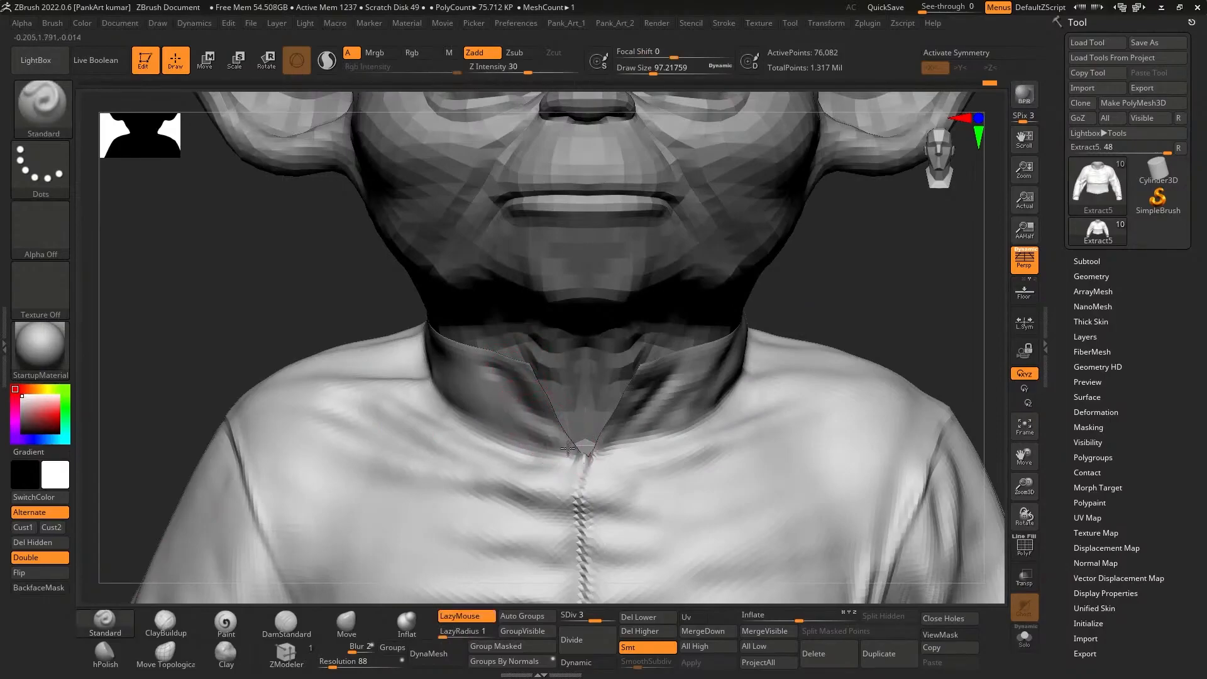
pyautogui.keyDown('shift'); pyautogui.moveTo(568, 447); pyautogui.dragTo(548, 460); pyautogui.keyUp('shift')
# Sculpt and smooth soft folds across the collar's front and the adjoining neckline on the character's right side
pyautogui.press('space')
pyautogui.moveTo(508, 419); pyautogui.dragTo(510, 420)
pyautogui.moveTo(511, 414)
pyautogui.mouseDown()
pyautogui.moveTo(502, 403)
pyautogui.moveTo(502, 428)
pyautogui.moveTo(484, 402)
pyautogui.mouseUp()
pyautogui.moveTo(468, 421)
pyautogui.mouseDown()
pyautogui.moveTo(512, 458)
pyautogui.moveTo(533, 457)
pyautogui.mouseUp()
pyautogui.keyDown('shift'); pyautogui.moveTo(634, 377); pyautogui.dragTo(606, 405); pyautogui.keyUp('shift')
pyautogui.moveTo(606, 405)
pyautogui.mouseDown(button='right')
pyautogui.moveTo(655, 418)
pyautogui.moveTo(836, 415)
pyautogui.mouseUp(button='right')
pyautogui.moveTo(449, 445); pyautogui.dragTo(521, 432)
pyautogui.moveTo(551, 413); pyautogui.dragTo(667, 298, button='right')
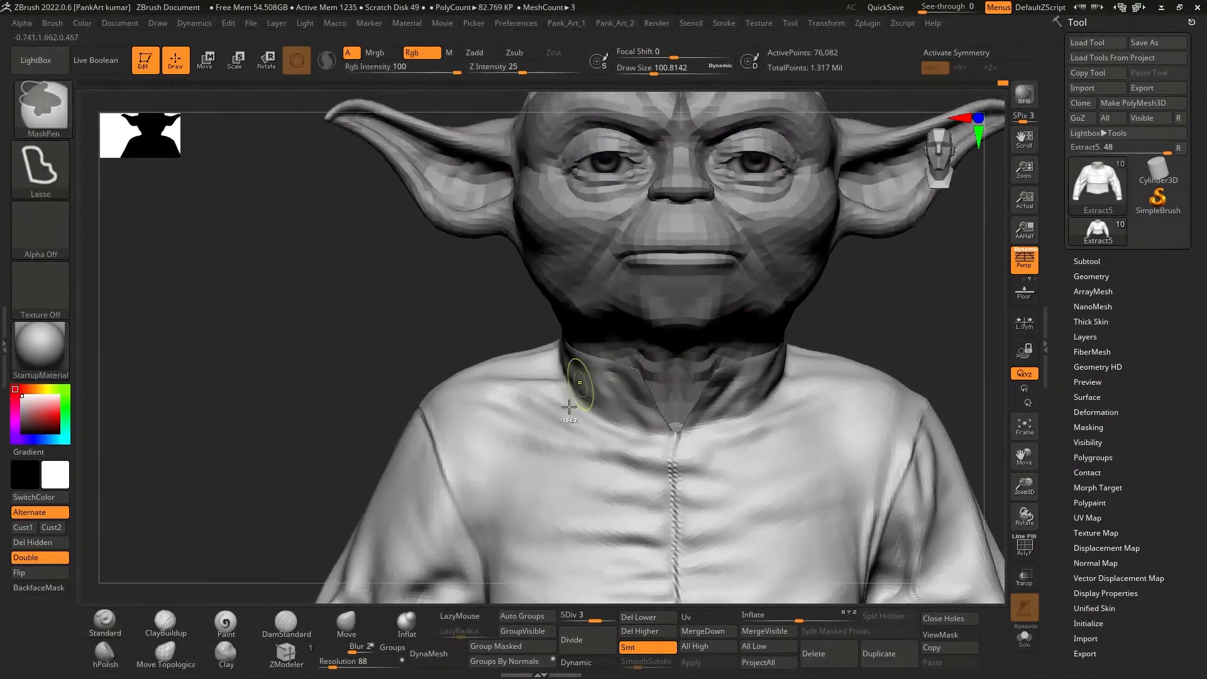
# Carve a sharp seam around the collar's base with a small DamStandard brush at subdivision level 4
pyautogui.moveTo(566, 377)
pyautogui.mouseDown(button='right')
pyautogui.moveTo(516, 390)
pyautogui.moveTo(425, 381)
pyautogui.mouseUp(button='right')
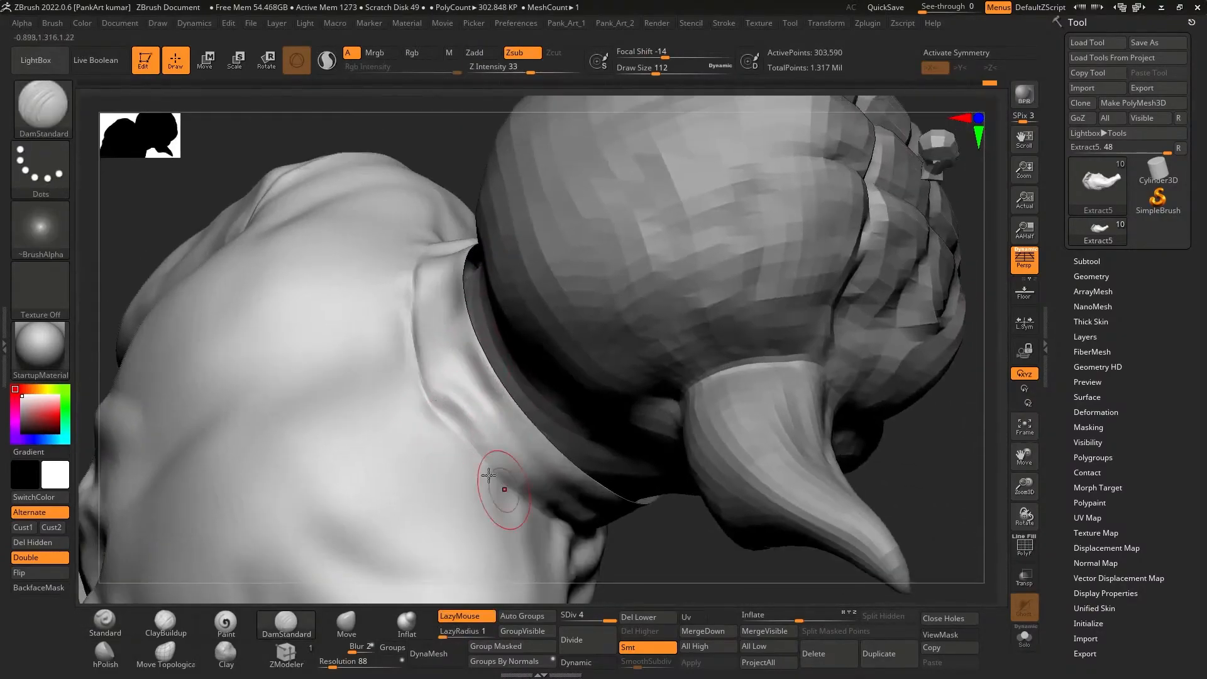
pyautogui.moveTo(496, 480); pyautogui.dragTo(404, 350, button='right')
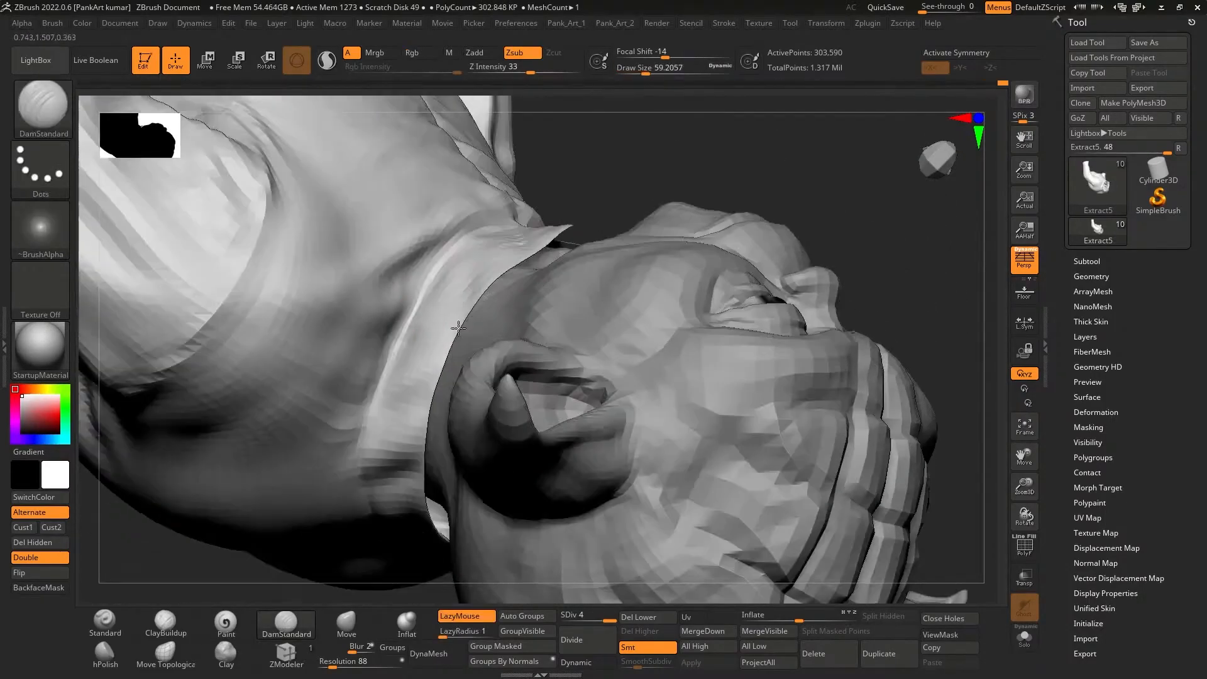
pyautogui.moveTo(440, 314); pyautogui.dragTo(487, 255, button='right')
pyautogui.moveTo(383, 430); pyautogui.dragTo(434, 329, button='right')
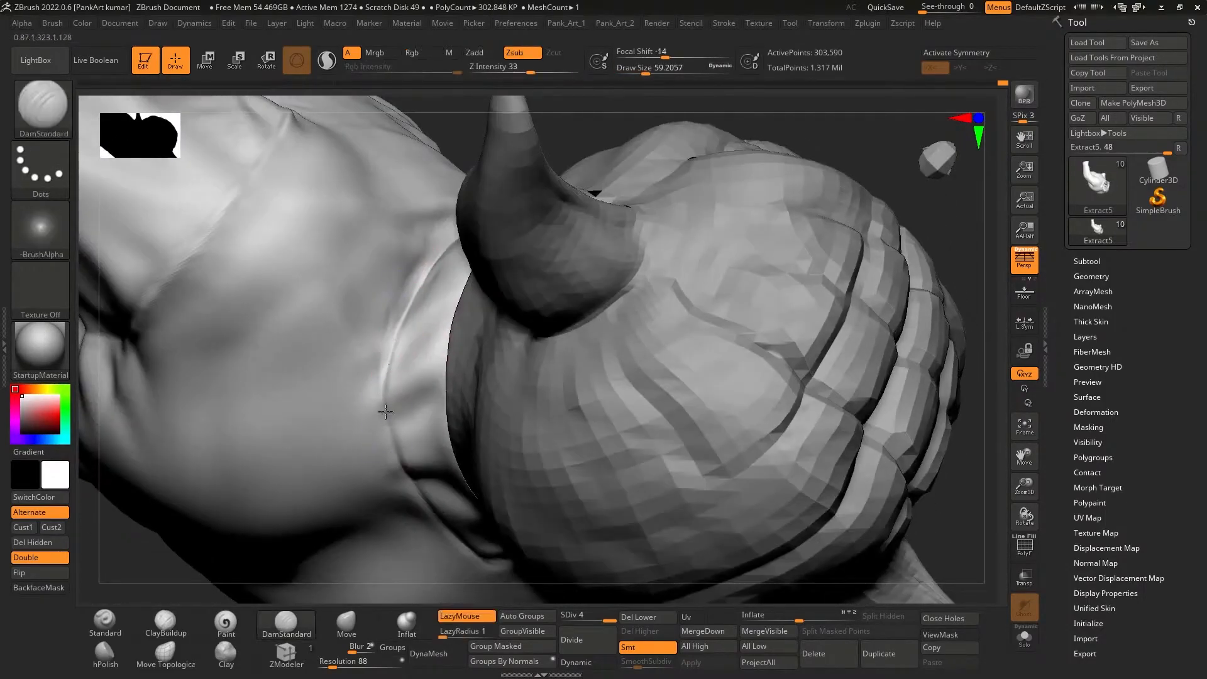
pyautogui.moveTo(421, 270); pyautogui.dragTo(542, 325, button='right')
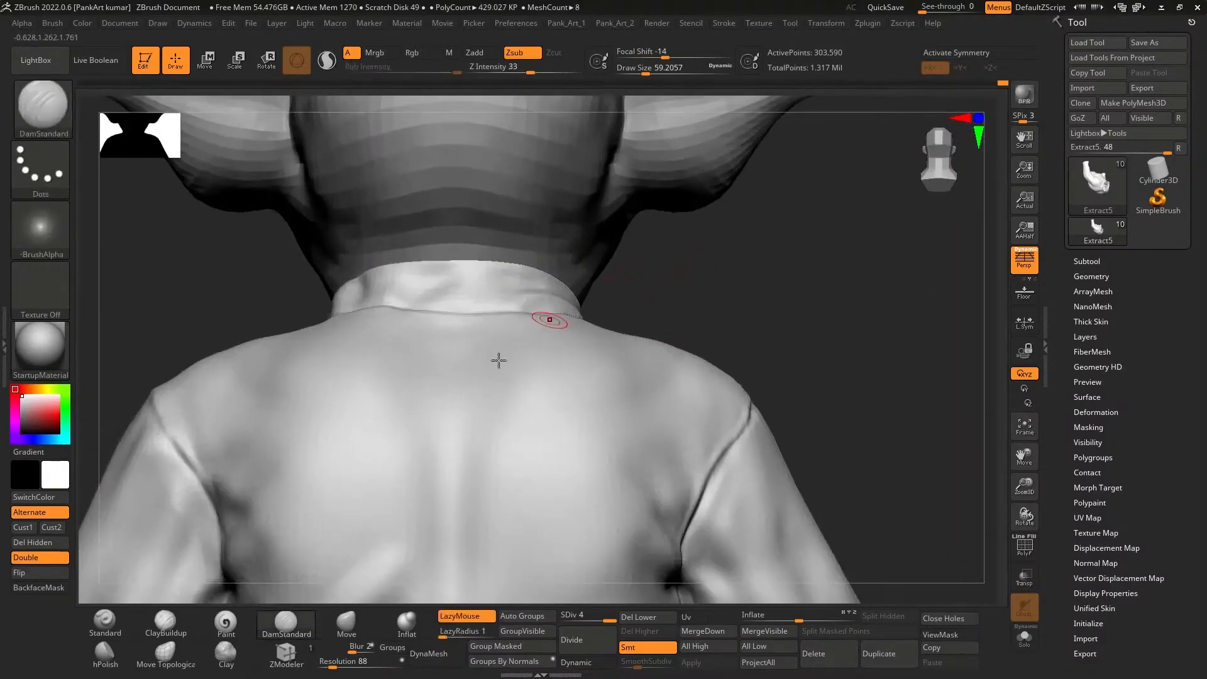
# Adjust the back of the collar and its seam with the Move brush, smoothing the surrounding cloth
pyautogui.press('space')
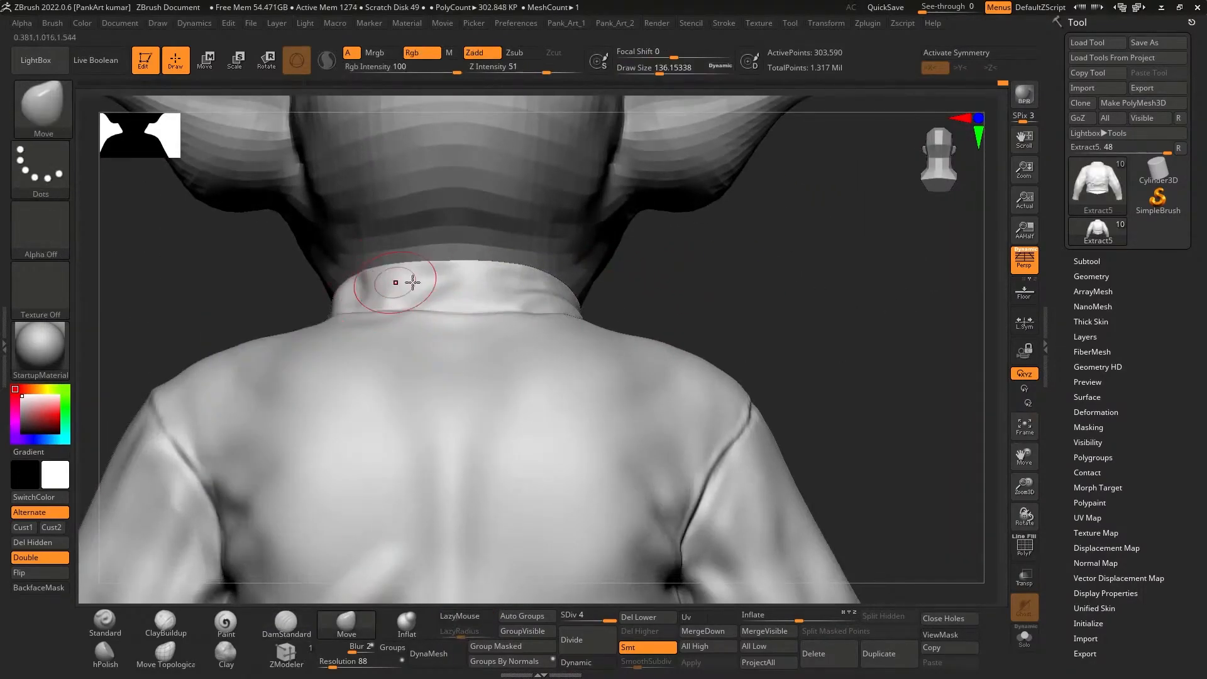
pyautogui.press('space')
pyautogui.moveTo(365, 310); pyautogui.dragTo(383, 310)
pyautogui.moveTo(402, 311)
pyautogui.mouseDown(button='right')
pyautogui.moveTo(507, 379)
pyautogui.moveTo(480, 415)
pyautogui.mouseUp(button='right')
pyautogui.press('space')
pyautogui.moveTo(462, 302); pyautogui.dragTo(446, 302)
pyautogui.click(165, 622)
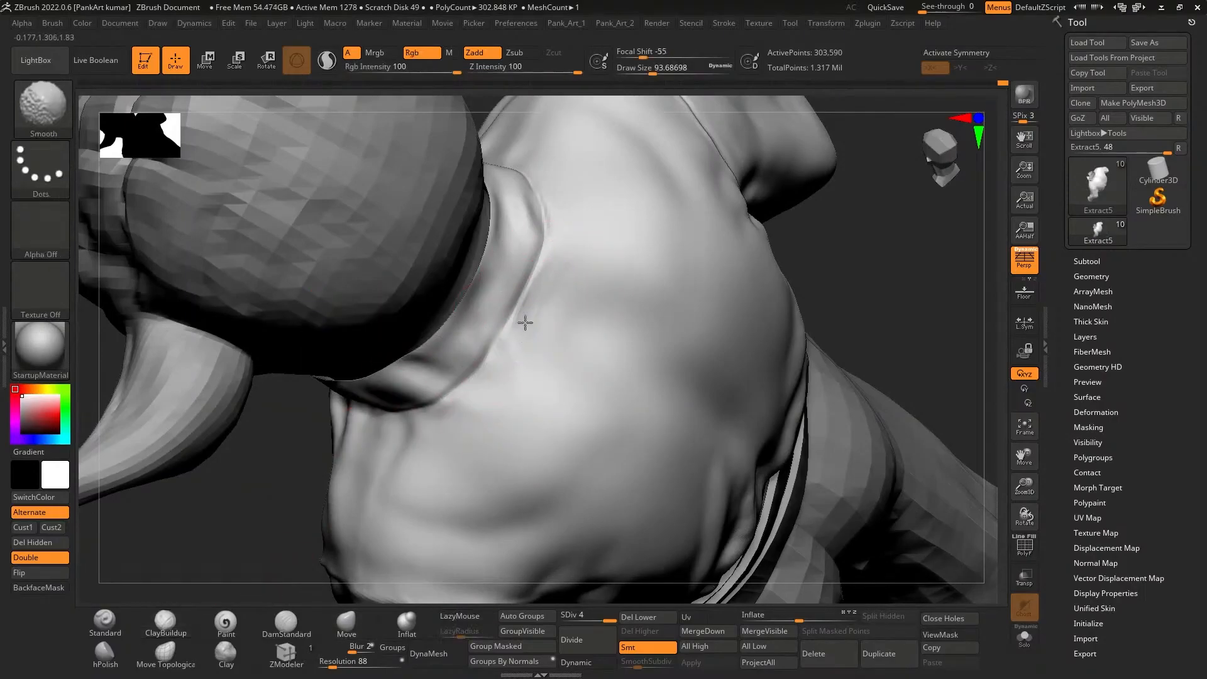
pyautogui.hotkey('shift', 'f')
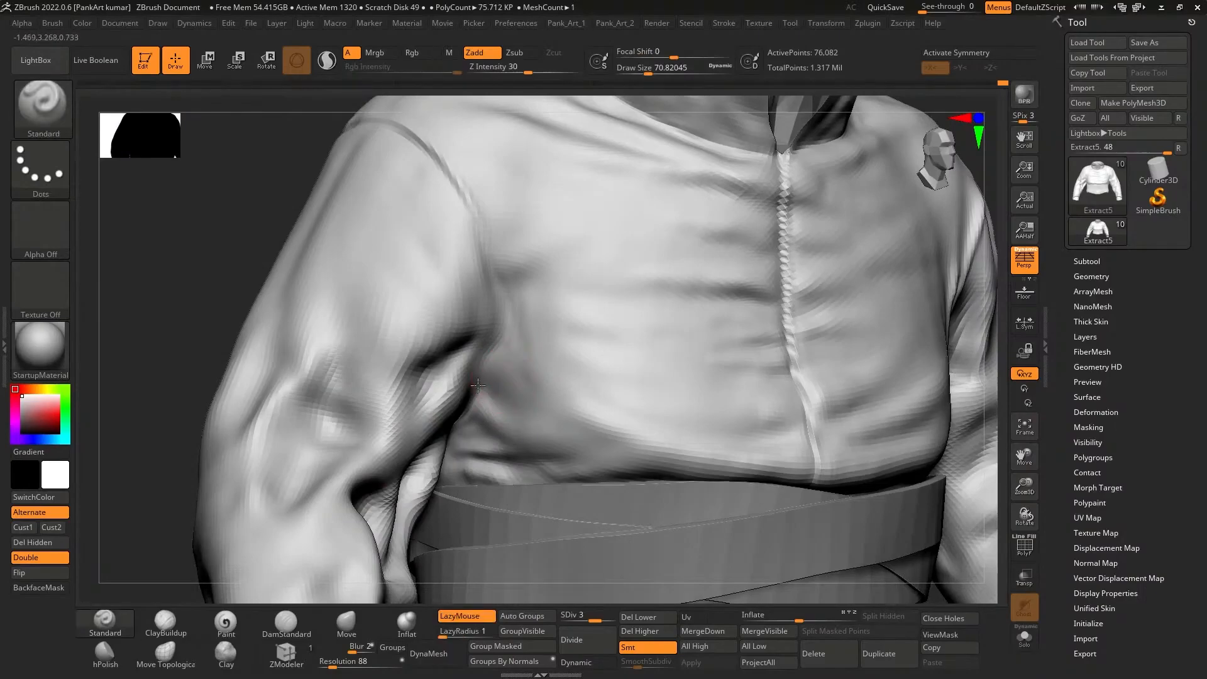
# Sculpt and smooth folds below the armpit on the character's right side at subdivision level 3
pyautogui.press('s')
pyautogui.moveTo(534, 379)
pyautogui.mouseDown()
pyautogui.moveTo(614, 410)
pyautogui.moveTo(584, 427)
pyautogui.mouseUp()
pyautogui.moveTo(563, 376)
pyautogui.keyDown('shift'); pyautogui.mouseDown()
pyautogui.moveTo(514, 362)
pyautogui.moveTo(493, 391)
pyautogui.mouseUp(); pyautogui.keyUp('shift')
pyautogui.keyDown('shift'); pyautogui.moveTo(492, 387); pyautogui.dragTo(507, 380); pyautogui.keyUp('shift')
pyautogui.keyDown('alt'); pyautogui.moveTo(488, 254); pyautogui.dragTo(502, 312); pyautogui.keyUp('alt')
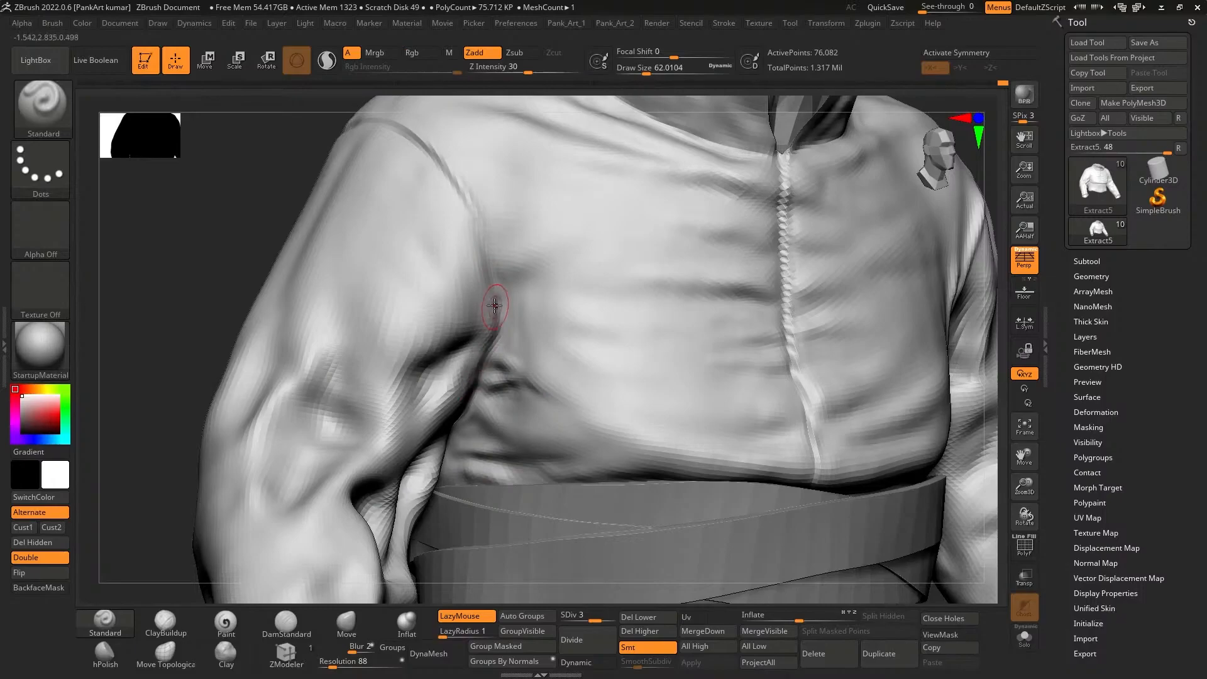
pyautogui.moveTo(486, 370)
pyautogui.mouseDown(button='right')
pyautogui.moveTo(538, 323)
pyautogui.moveTo(612, 381)
pyautogui.mouseUp(button='right')
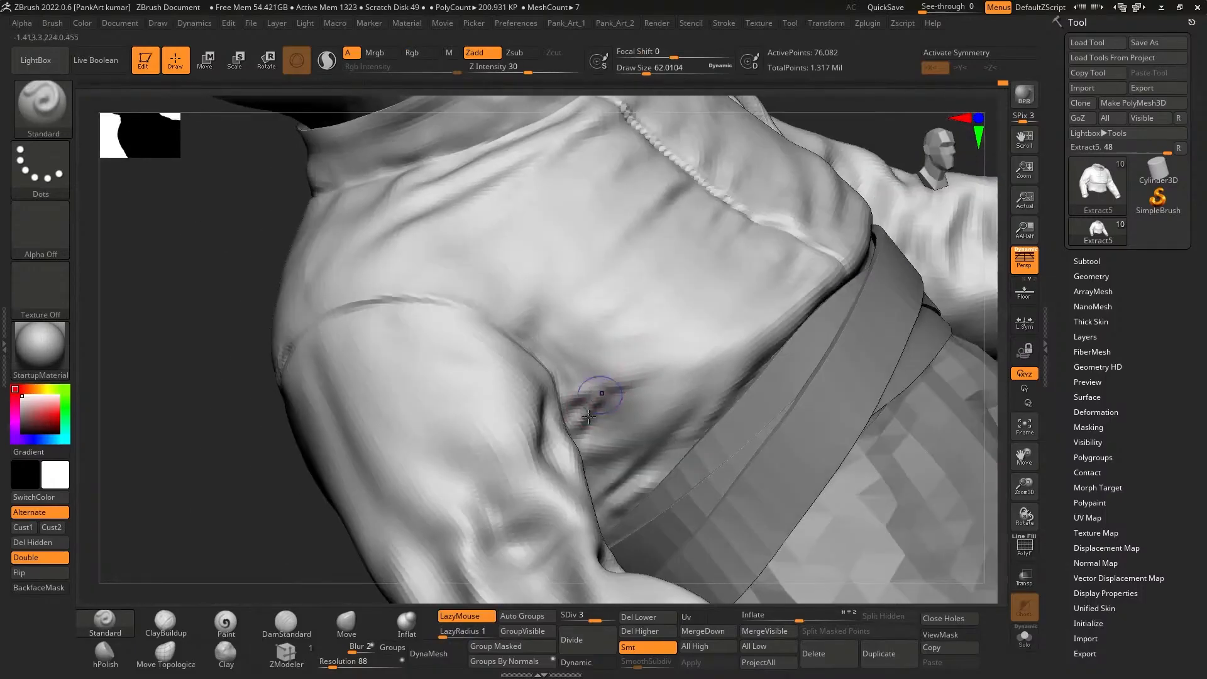
pyautogui.moveTo(614, 385)
pyautogui.keyDown('shift'); pyautogui.mouseDown()
pyautogui.moveTo(577, 400)
pyautogui.moveTo(568, 447)
pyautogui.mouseUp(); pyautogui.keyUp('shift')
pyautogui.moveTo(568, 448)
pyautogui.mouseDown(button='right')
pyautogui.moveTo(743, 339)
pyautogui.moveTo(531, 372)
pyautogui.mouseUp(button='right')
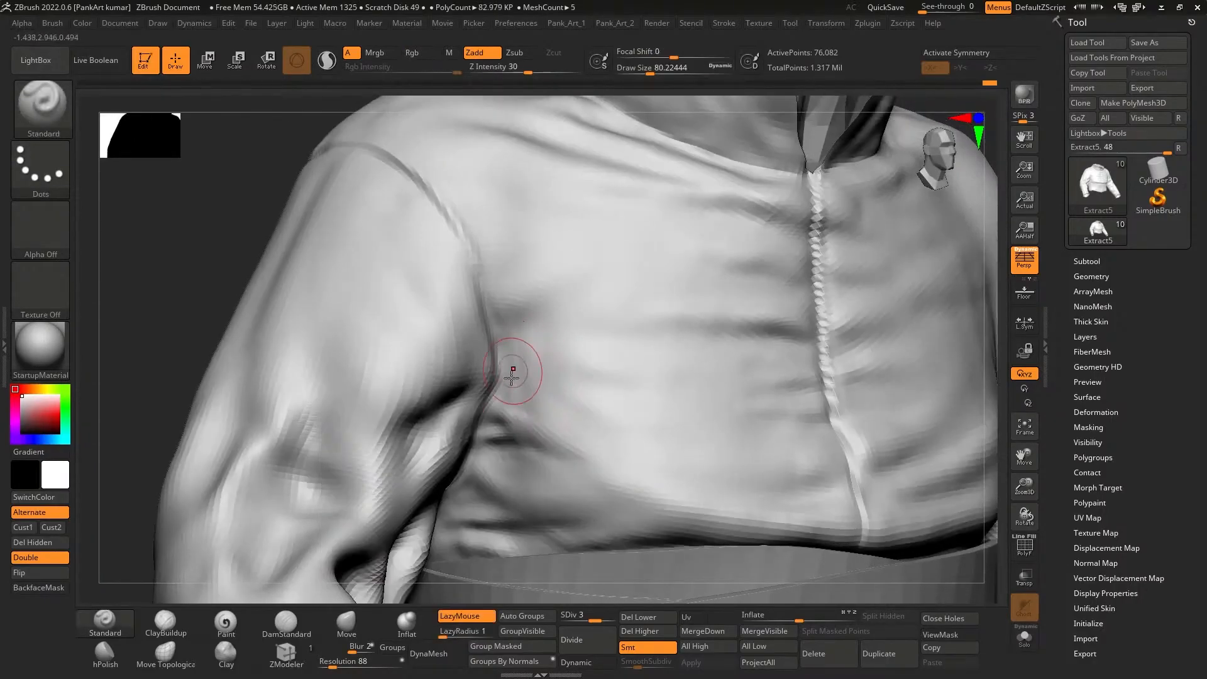
# Add creases radiating from the right armhole seam across the chest using a smaller Standard brush
pyautogui.press('space')
pyautogui.moveTo(511, 397); pyautogui.dragTo(508, 397)
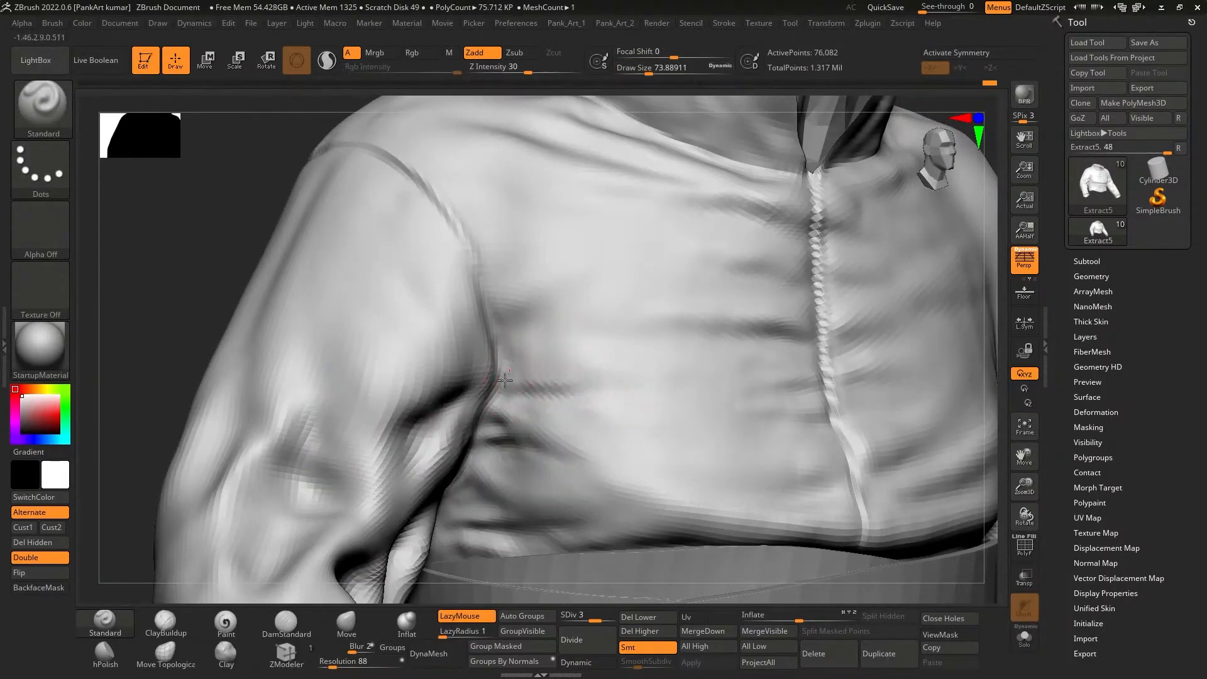
pyautogui.moveTo(560, 360)
pyautogui.keyDown('shift'); pyautogui.mouseDown()
pyautogui.moveTo(587, 379)
pyautogui.moveTo(541, 336)
pyautogui.moveTo(572, 375)
pyautogui.moveTo(538, 353)
pyautogui.moveTo(576, 364)
pyautogui.moveTo(519, 361)
pyautogui.moveTo(512, 317)
pyautogui.moveTo(528, 336)
pyautogui.moveTo(580, 283)
pyautogui.moveTo(515, 286)
pyautogui.moveTo(544, 296)
pyautogui.moveTo(590, 277)
pyautogui.mouseUp(); pyautogui.keyUp('shift')
pyautogui.keyDown('alt'); pyautogui.moveTo(559, 283); pyautogui.dragTo(589, 307, button='right'); pyautogui.keyUp('alt')
pyautogui.keyDown('shift'); pyautogui.moveTo(556, 324); pyautogui.dragTo(543, 330); pyautogui.keyUp('shift')
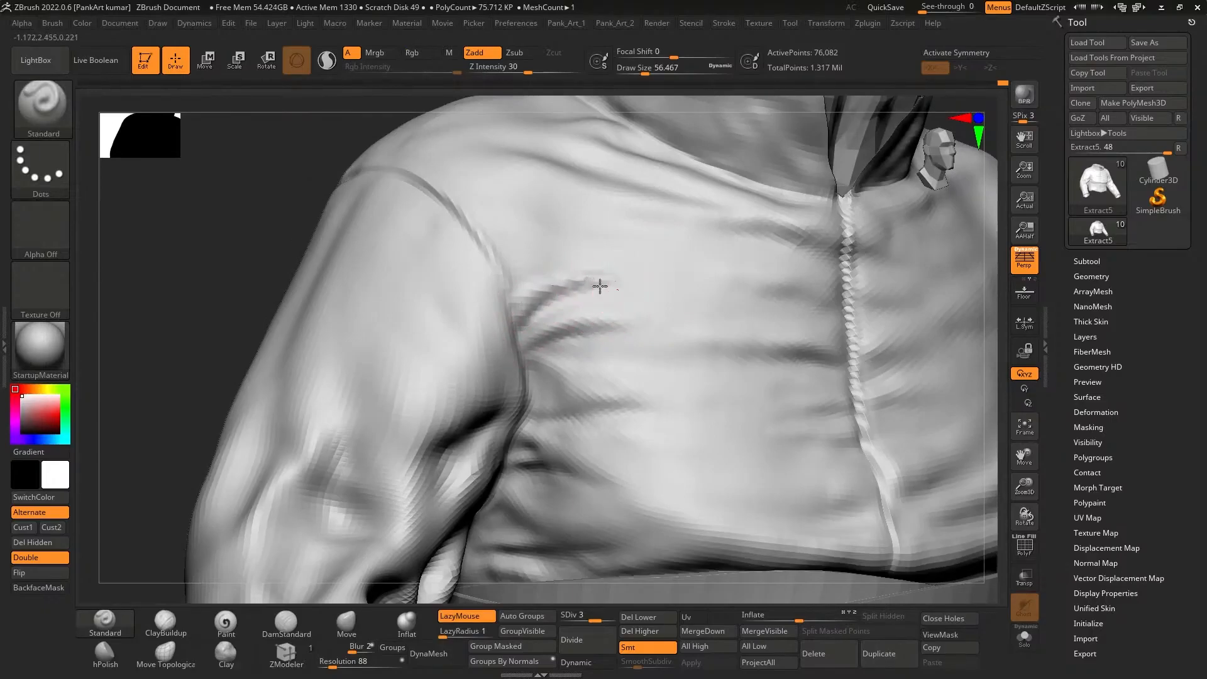
pyautogui.keyDown('alt'); pyautogui.moveTo(550, 254); pyautogui.dragTo(552, 285, button='right'); pyautogui.keyUp('alt')
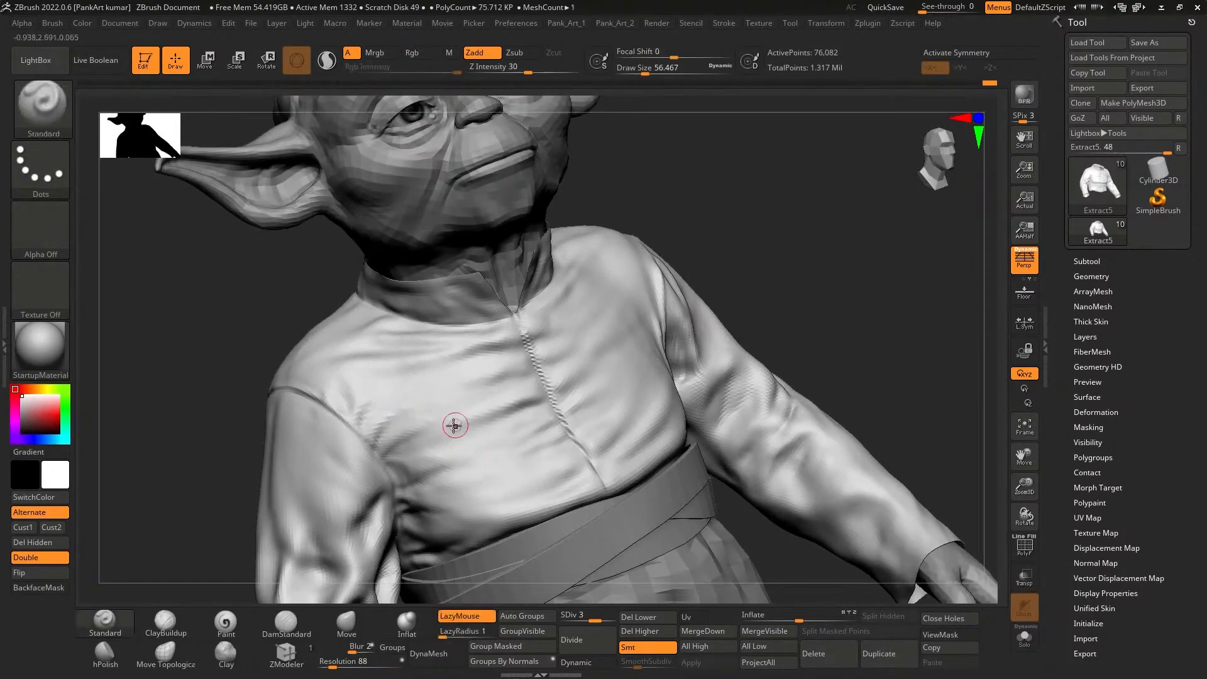
# Blend the chest folds between the right armhole and the front seam with the Smooth brush
pyautogui.moveTo(453, 423)
pyautogui.mouseDown(button='right')
pyautogui.moveTo(700, 342)
pyautogui.moveTo(655, 369)
pyautogui.moveTo(593, 338)
pyautogui.mouseUp(button='right')
pyautogui.moveTo(582, 351)
pyautogui.mouseDown()
pyautogui.moveTo(635, 298)
pyautogui.moveTo(559, 397)
pyautogui.mouseUp()
pyautogui.moveTo(579, 345); pyautogui.dragTo(542, 384)
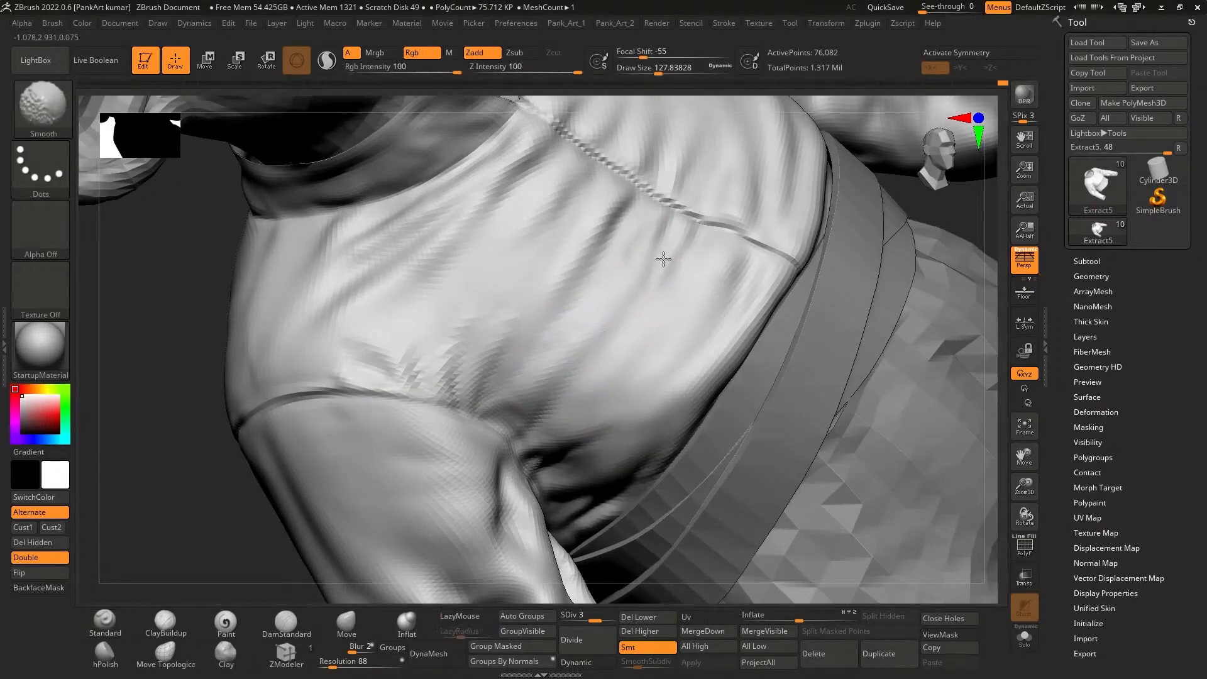
pyautogui.press('space')
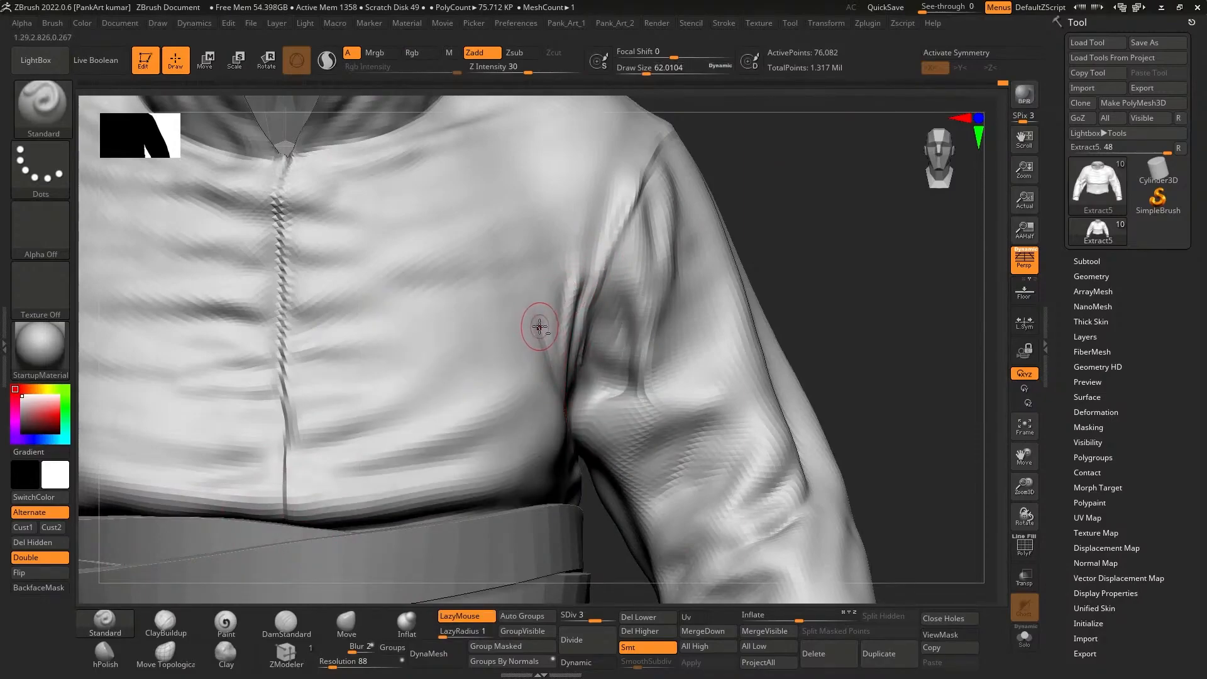
# Sculpt and smooth narrow creases beside the left armhole seam with a reduced Standard brush
pyautogui.press('ctrl')
pyautogui.keyDown('shift'); pyautogui.moveTo(544, 347); pyautogui.dragTo(556, 391); pyautogui.keyUp('shift')
pyautogui.moveTo(556, 386); pyautogui.dragTo(477, 327, button='right')
pyautogui.keyDown('shift'); pyautogui.moveTo(520, 399); pyautogui.dragTo(567, 369); pyautogui.keyUp('shift')
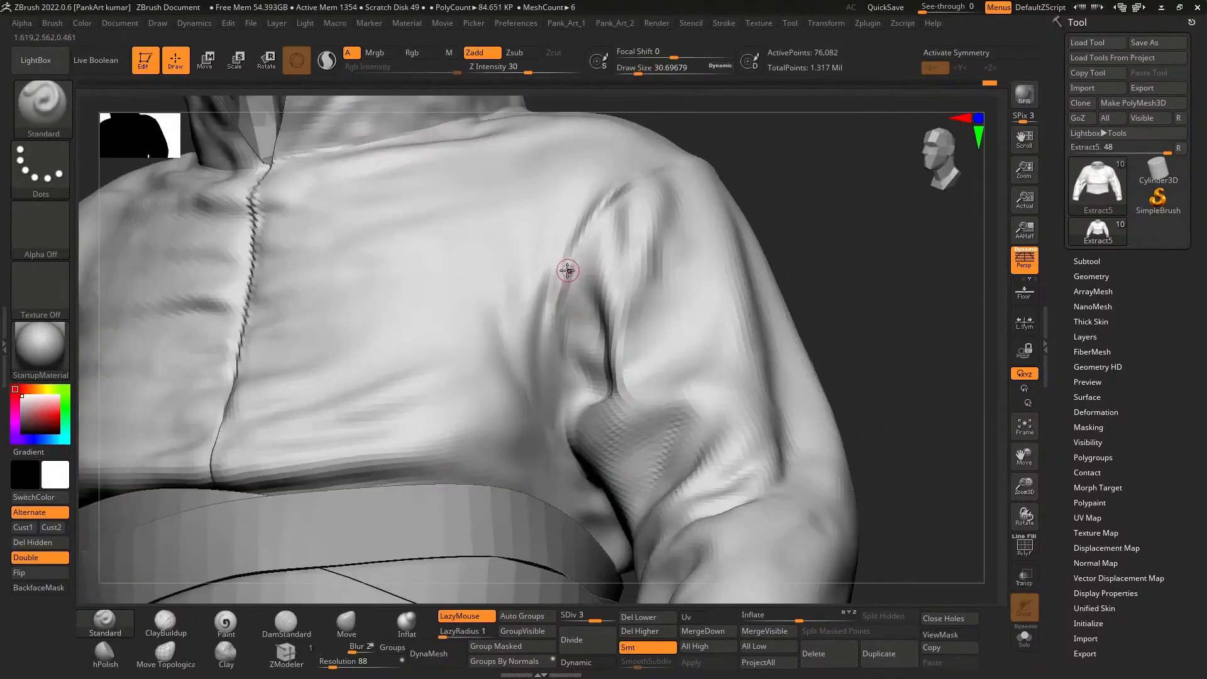
pyautogui.moveTo(558, 287); pyautogui.dragTo(558, 365, button='right')
pyautogui.moveTo(569, 418)
pyautogui.mouseDown(button='right')
pyautogui.moveTo(571, 252)
pyautogui.moveTo(544, 379)
pyautogui.mouseUp(button='right')
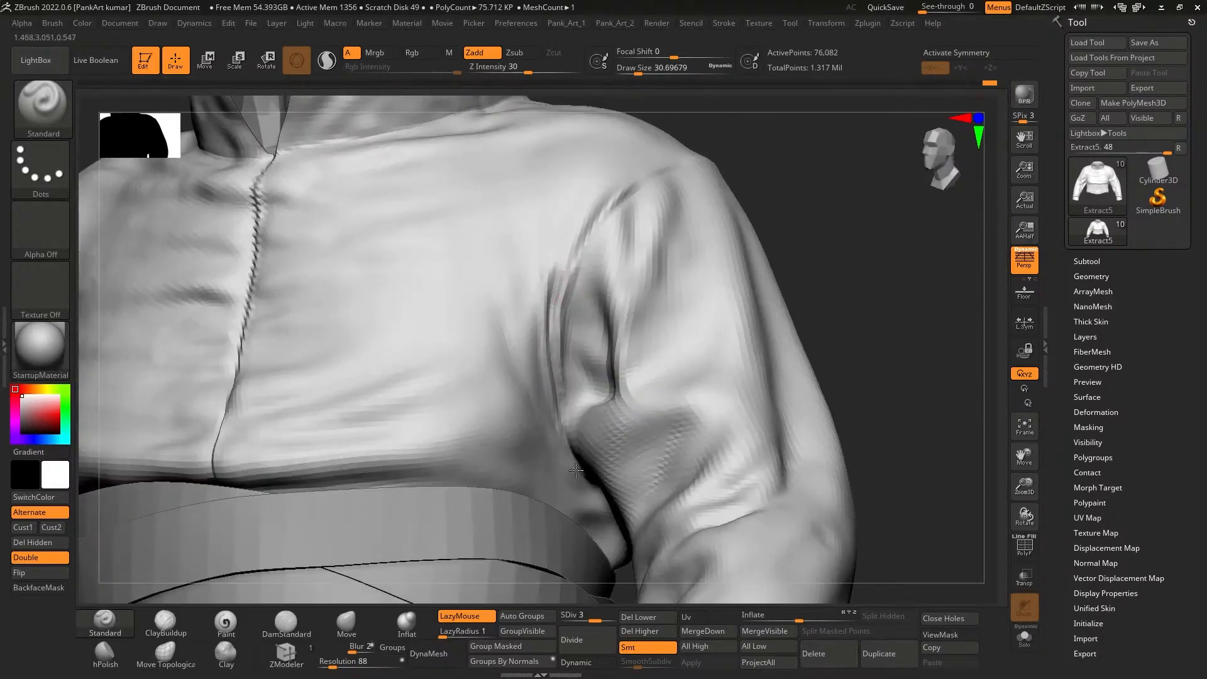
pyautogui.moveTo(566, 448); pyautogui.dragTo(546, 374, button='right')
# Continue the folds around the left armpit, readjusting the brush settings between strokes
pyautogui.press('space')
pyautogui.moveTo(540, 322); pyautogui.dragTo(543, 322)
pyautogui.moveTo(543, 352)
pyautogui.mouseDown(button='right')
pyautogui.moveTo(497, 371)
pyautogui.moveTo(529, 359)
pyautogui.mouseUp(button='right')
pyautogui.press('space')
pyautogui.moveTo(514, 319); pyautogui.dragTo(519, 293)
pyautogui.press('space')
pyautogui.press('space')
pyautogui.click(512, 304)
pyautogui.write('0')
pyautogui.press('Return')
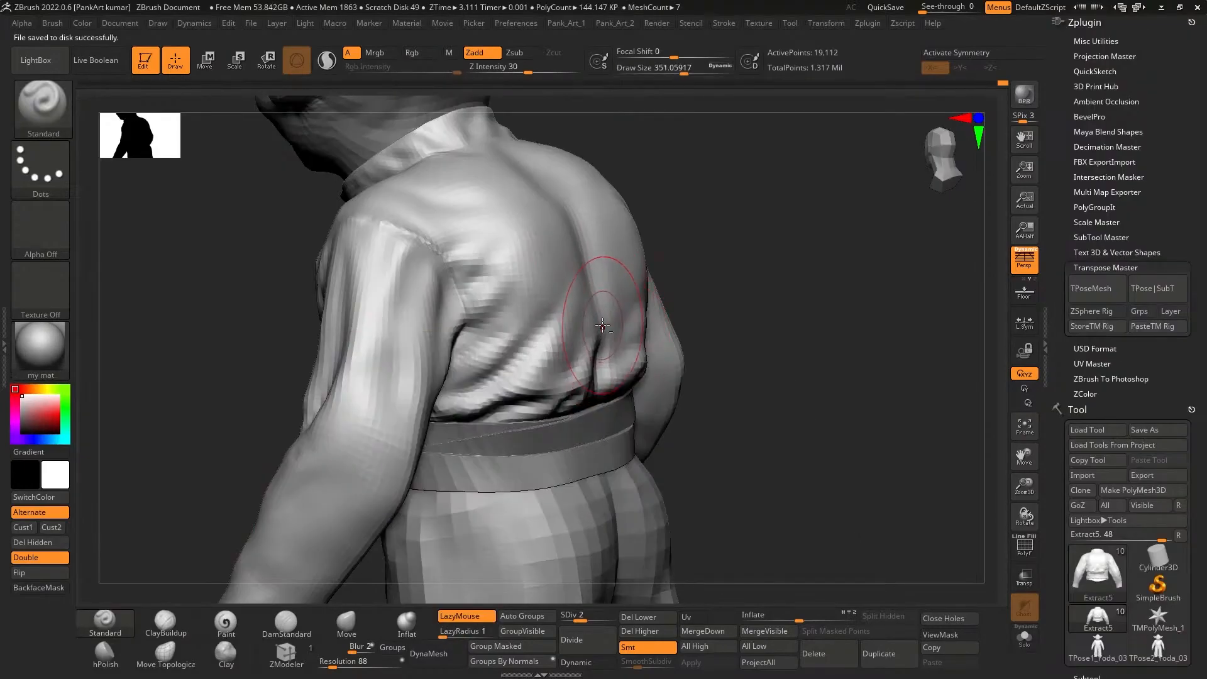
# Build gathered folds on the shirt's lower back above the belt with the Standard brush at subdivision level 2
pyautogui.keyDown('ctrl'); pyautogui.moveTo(595, 378); pyautogui.dragTo(585, 390, button='right'); pyautogui.keyUp('ctrl')
pyautogui.moveTo(589, 383); pyautogui.dragTo(591, 406)
pyautogui.keyDown('alt'); pyautogui.moveTo(606, 300); pyautogui.dragTo(598, 345, button='right'); pyautogui.keyUp('alt')
pyautogui.keyDown('shift'); pyautogui.moveTo(600, 343); pyautogui.dragTo(635, 309); pyautogui.keyUp('shift')
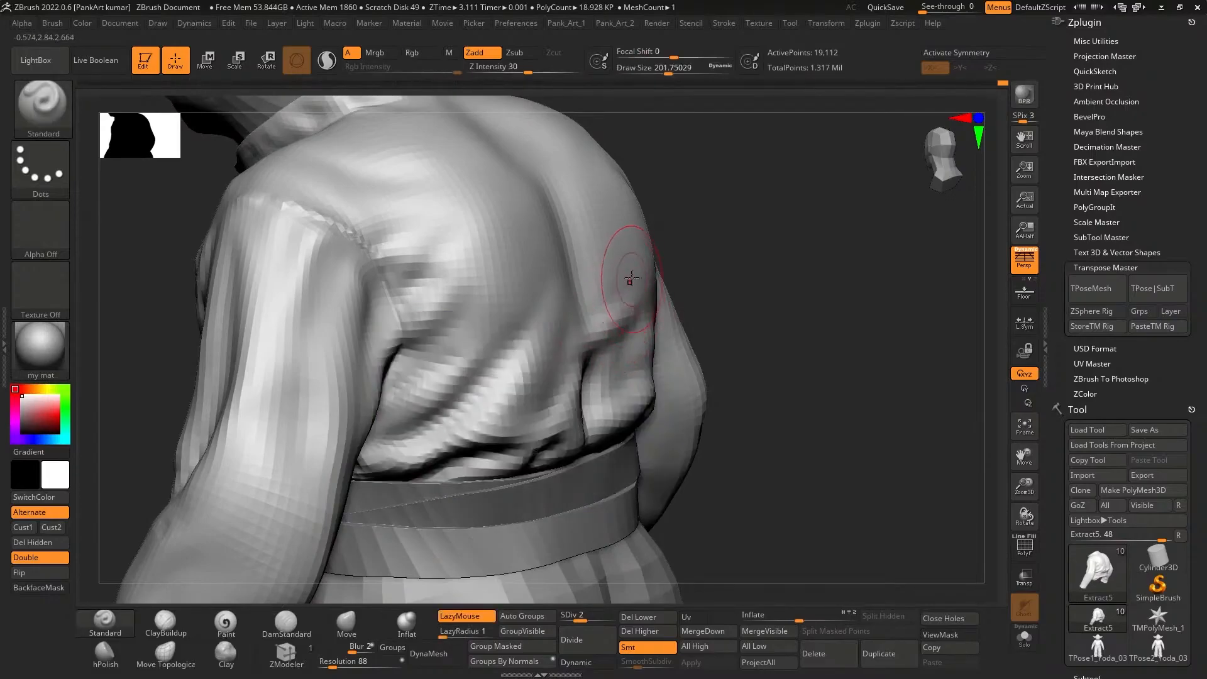
pyautogui.keyDown('alt'); pyautogui.moveTo(622, 273); pyautogui.dragTo(612, 329, button='right'); pyautogui.keyUp('alt')
pyautogui.keyDown('shift'); pyautogui.moveTo(516, 398); pyautogui.dragTo(440, 472); pyautogui.keyUp('shift')
pyautogui.keyDown('shift'); pyautogui.moveTo(488, 421); pyautogui.dragTo(451, 462); pyautogui.keyUp('shift')
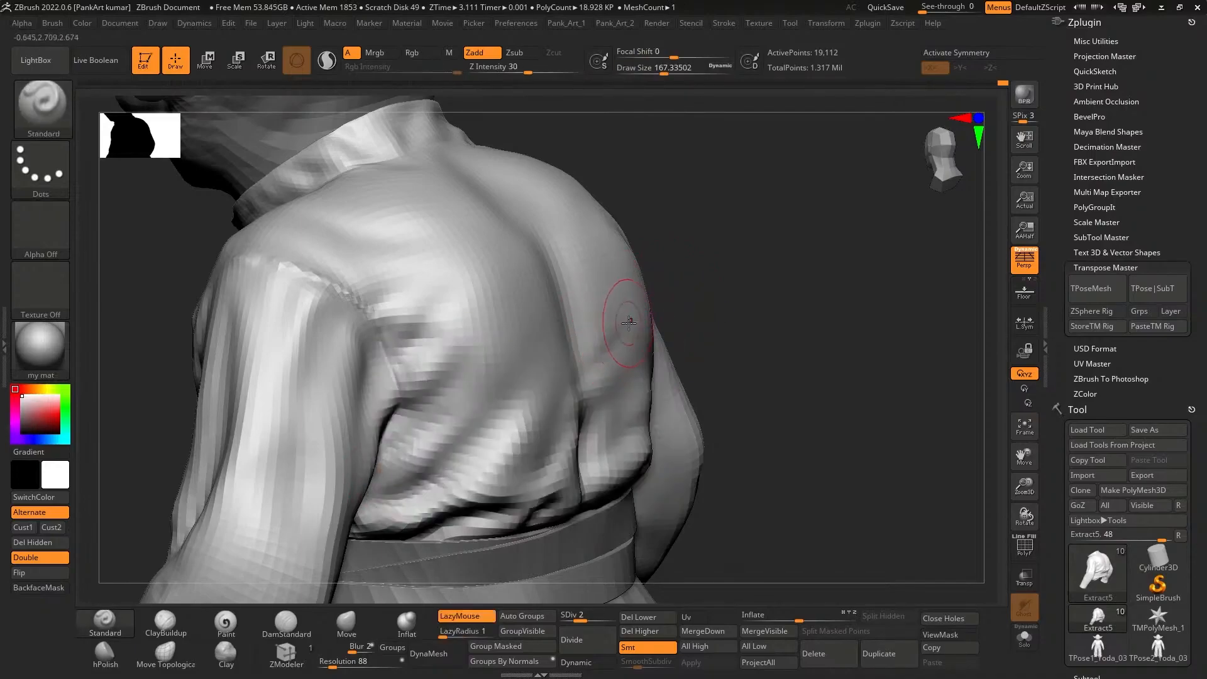
# Sculpt diagonal folds across the middle of the shirt's back with the Standard brush
pyautogui.moveTo(540, 312)
pyautogui.mouseDown(button='right')
pyautogui.moveTo(587, 269)
pyautogui.moveTo(471, 329)
pyautogui.moveTo(620, 410)
pyautogui.moveTo(533, 357)
pyautogui.mouseUp(button='right')
pyautogui.keyDown('shift'); pyautogui.moveTo(554, 296); pyautogui.dragTo(474, 353, button='right'); pyautogui.keyUp('shift')
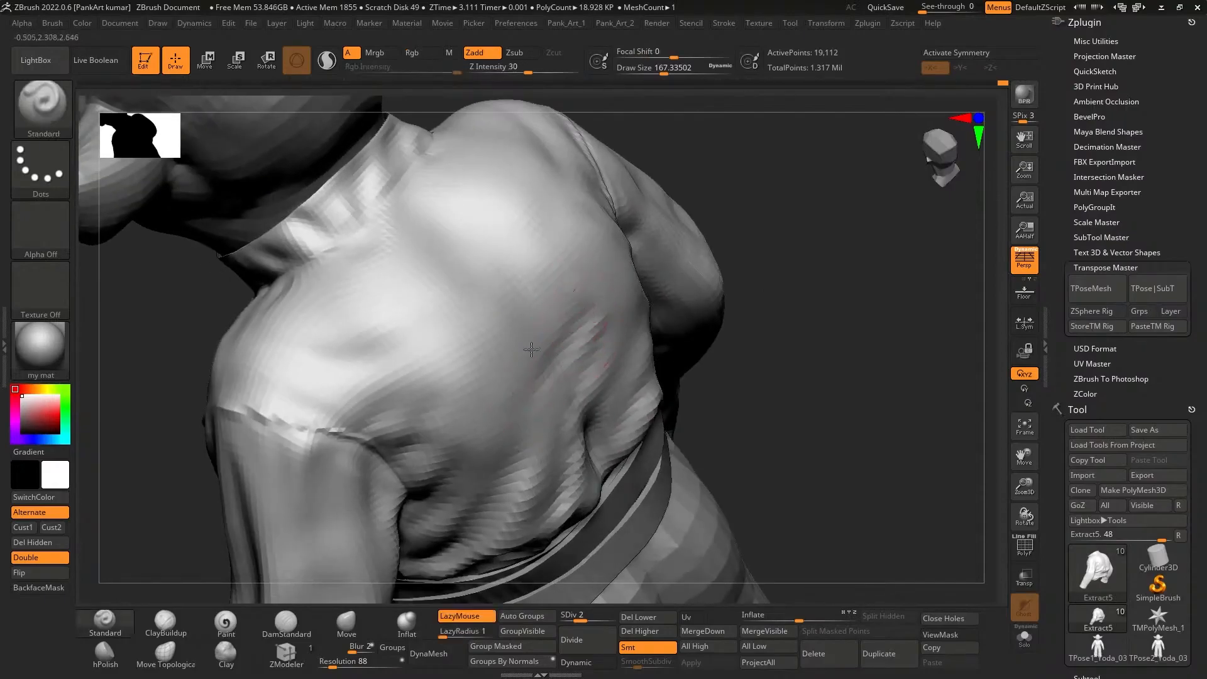
pyautogui.moveTo(577, 284); pyautogui.dragTo(654, 347, button='right')
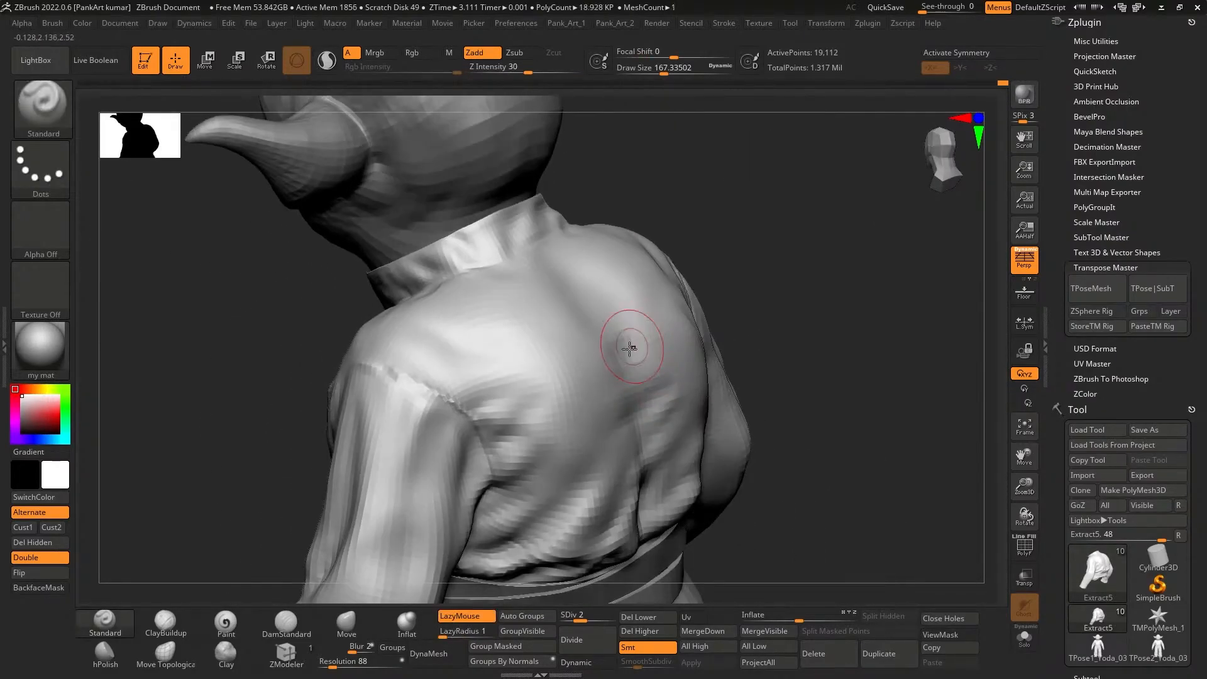
pyautogui.moveTo(609, 291); pyautogui.dragTo(608, 310, button='right')
pyautogui.moveTo(555, 353)
pyautogui.mouseDown()
pyautogui.moveTo(633, 304)
pyautogui.moveTo(620, 282)
pyautogui.moveTo(609, 314)
pyautogui.mouseUp()
# Soften the folds on the upper back below the collar with a larger Smooth brush
pyautogui.press('space')
pyautogui.moveTo(635, 302)
pyautogui.mouseDown(button='right')
pyautogui.moveTo(789, 267)
pyautogui.moveTo(748, 226)
pyautogui.mouseUp(button='right')
pyautogui.moveTo(747, 227)
pyautogui.mouseDown(button='right')
pyautogui.moveTo(648, 252)
pyautogui.moveTo(660, 302)
pyautogui.mouseUp(button='right')
pyautogui.moveTo(660, 302); pyautogui.dragTo(640, 337, button='right')
pyautogui.click(347, 623)
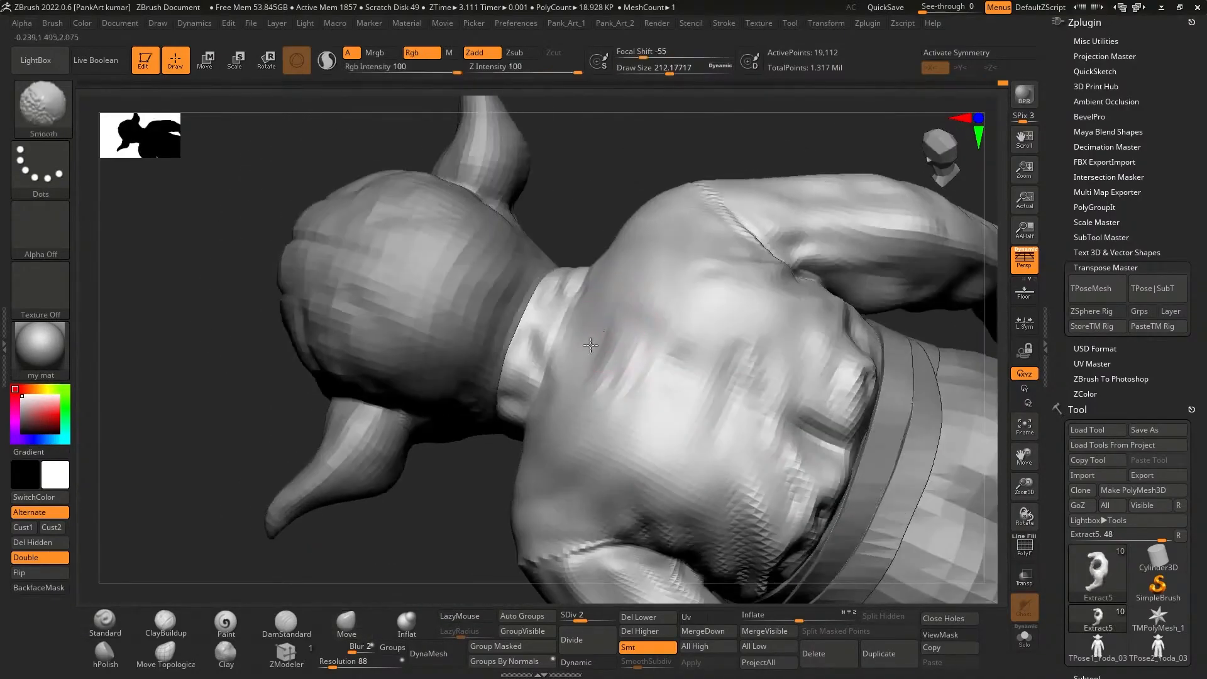
pyautogui.moveTo(606, 352); pyautogui.dragTo(665, 357, button='right')
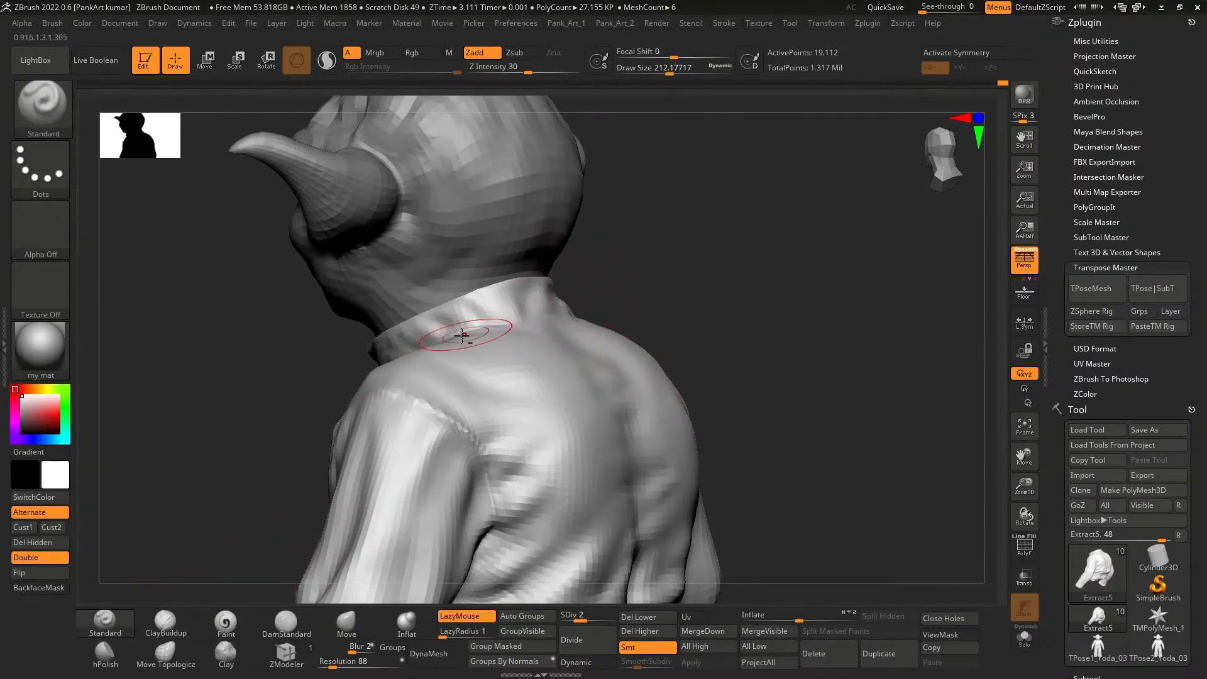
# Sculpt and smooth a crease along the back of the shirt just beneath the collar
pyautogui.keyDown('ctrl'); pyautogui.moveTo(537, 308); pyautogui.dragTo(535, 327, button='right'); pyautogui.keyUp('ctrl')
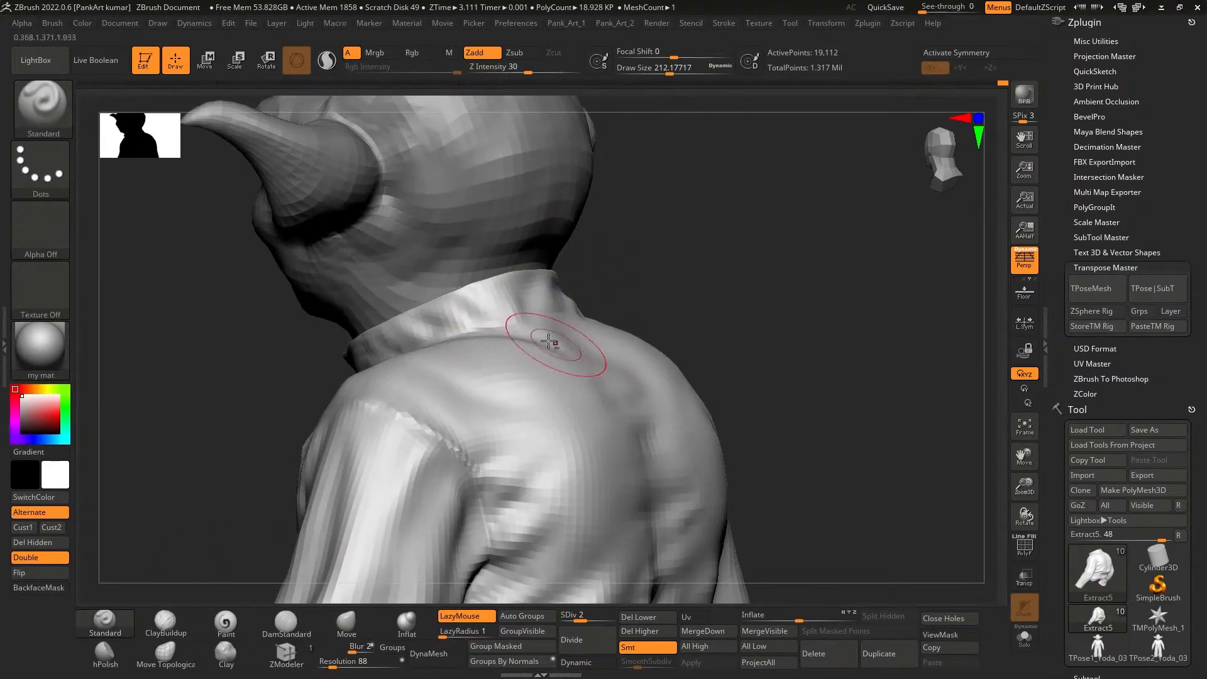
pyautogui.keyDown('alt'); pyautogui.moveTo(513, 339); pyautogui.dragTo(546, 348); pyautogui.keyUp('alt')
pyautogui.moveTo(541, 346)
pyautogui.keyDown('shift'); pyautogui.mouseDown()
pyautogui.moveTo(487, 343)
pyautogui.moveTo(550, 350)
pyautogui.mouseUp(); pyautogui.keyUp('shift')
pyautogui.keyDown('shift'); pyautogui.moveTo(465, 345); pyautogui.dragTo(559, 343); pyautogui.keyUp('shift')
pyautogui.moveTo(587, 314)
pyautogui.mouseDown(button='right')
pyautogui.moveTo(604, 337)
pyautogui.moveTo(552, 357)
pyautogui.moveTo(641, 326)
pyautogui.moveTo(797, 329)
pyautogui.moveTo(613, 430)
pyautogui.moveTo(609, 402)
pyautogui.mouseUp(button='right')
pyautogui.moveTo(587, 277); pyautogui.dragTo(611, 318)
pyautogui.moveTo(616, 327)
pyautogui.mouseDown(button='right')
pyautogui.moveTo(681, 345)
pyautogui.moveTo(848, 274)
pyautogui.moveTo(654, 315)
pyautogui.mouseUp(button='right')
pyautogui.keyDown('ctrl'); pyautogui.moveTo(654, 315); pyautogui.dragTo(612, 347, button='right'); pyautogui.keyUp('ctrl')
# Reshape the nape area where the collar meets the shirt's back with a resized Move brush
pyautogui.click(346, 623)
pyautogui.press('space')
pyautogui.moveTo(488, 295); pyautogui.dragTo(506, 293)
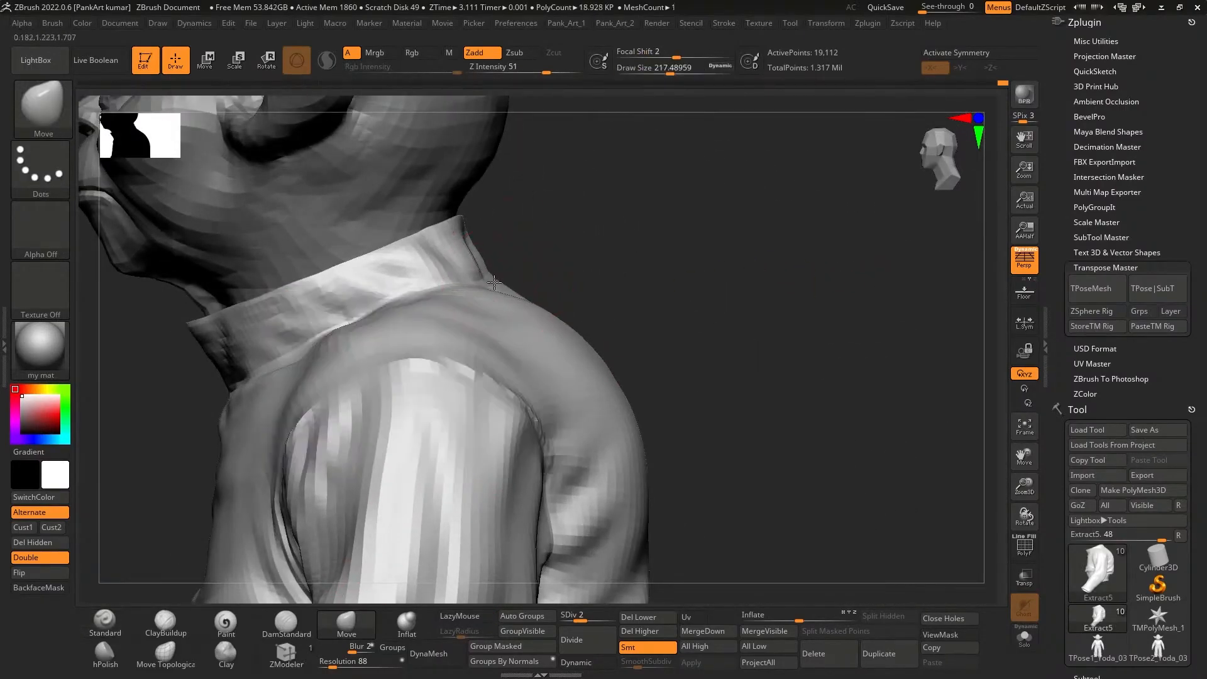
pyautogui.moveTo(495, 271)
pyautogui.mouseDown(button='right')
pyautogui.moveTo(647, 251)
pyautogui.moveTo(606, 323)
pyautogui.moveTo(712, 284)
pyautogui.moveTo(477, 353)
pyautogui.moveTo(396, 309)
pyautogui.mouseUp(button='right')
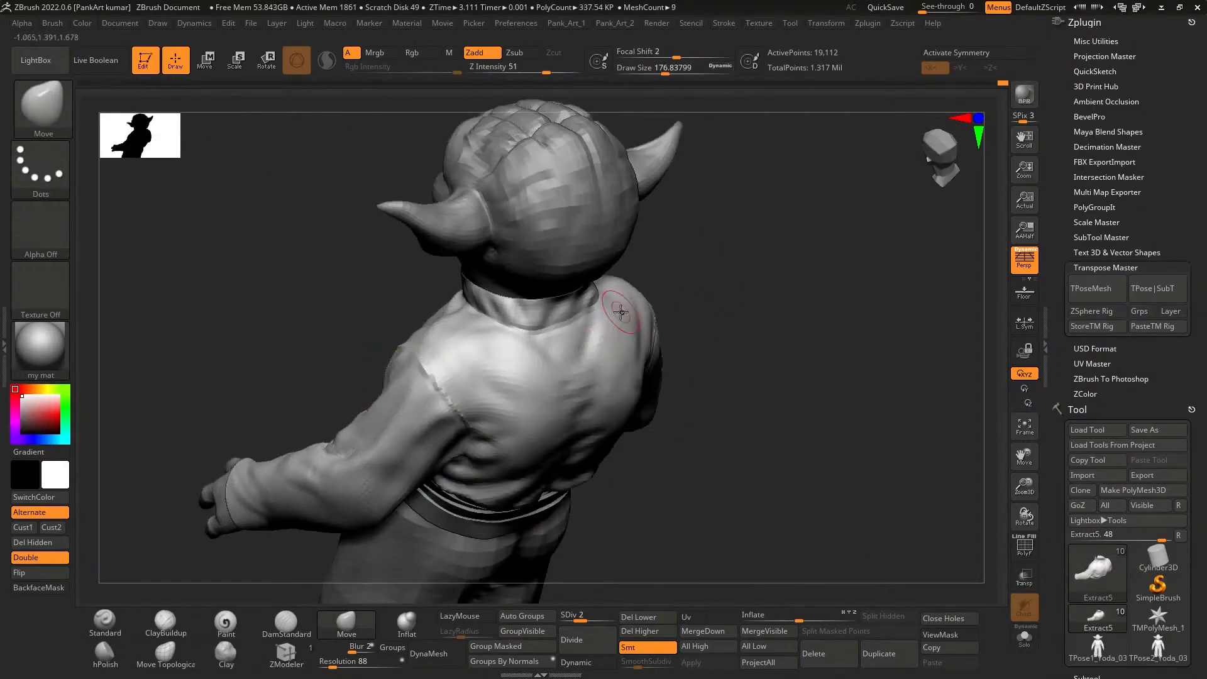
# Refine and smooth the folds across the shirt's upper back and shoulders at subdivision level 3
pyautogui.moveTo(490, 158)
pyautogui.mouseDown(button='right')
pyautogui.moveTo(641, 318)
pyautogui.moveTo(552, 272)
pyautogui.moveTo(673, 315)
pyautogui.mouseUp(button='right')
pyautogui.moveTo(673, 315)
pyautogui.keyDown('shift'); pyautogui.mouseDown()
pyautogui.moveTo(513, 347)
pyautogui.moveTo(590, 371)
pyautogui.mouseUp(); pyautogui.keyUp('shift')
pyautogui.moveTo(590, 371)
pyautogui.mouseDown(button='right')
pyautogui.moveTo(579, 302)
pyautogui.moveTo(641, 356)
pyautogui.moveTo(634, 404)
pyautogui.mouseUp(button='right')
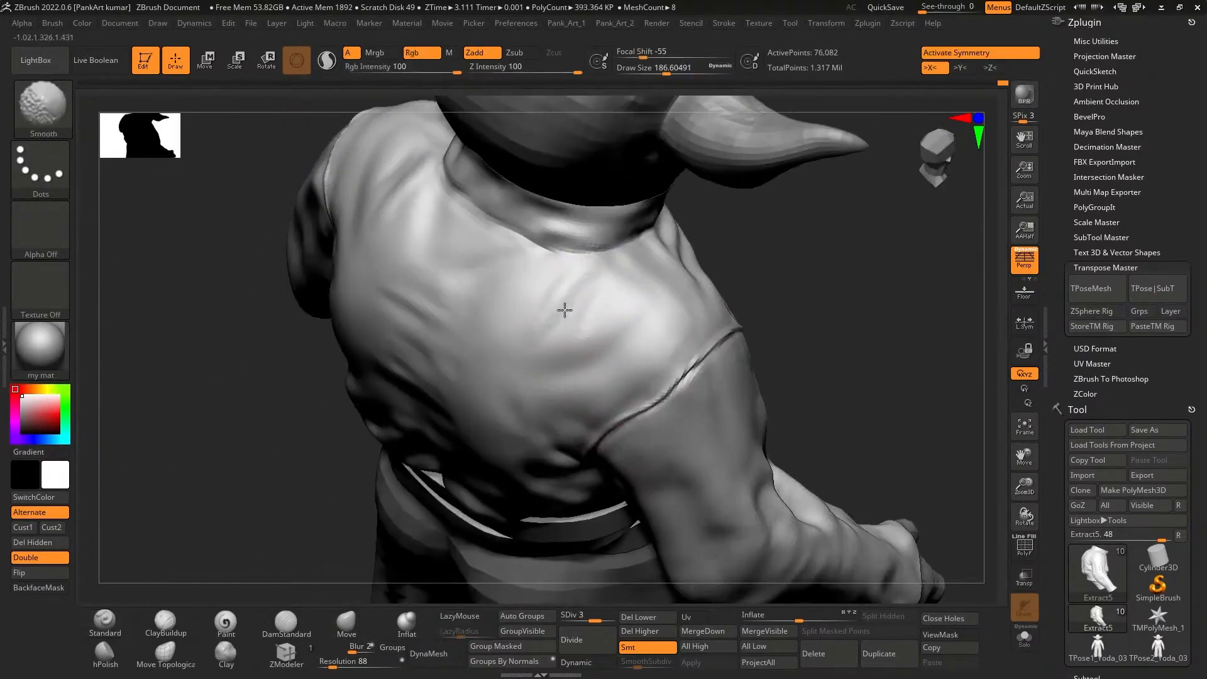
pyautogui.moveTo(557, 312); pyautogui.dragTo(634, 359, button='right')
pyautogui.moveTo(634, 359); pyautogui.dragTo(598, 423)
pyautogui.moveTo(635, 433); pyautogui.dragTo(625, 401, button='right')
pyautogui.moveTo(673, 307); pyautogui.dragTo(635, 351, button='right')
pyautogui.moveTo(574, 268); pyautogui.dragTo(648, 272)
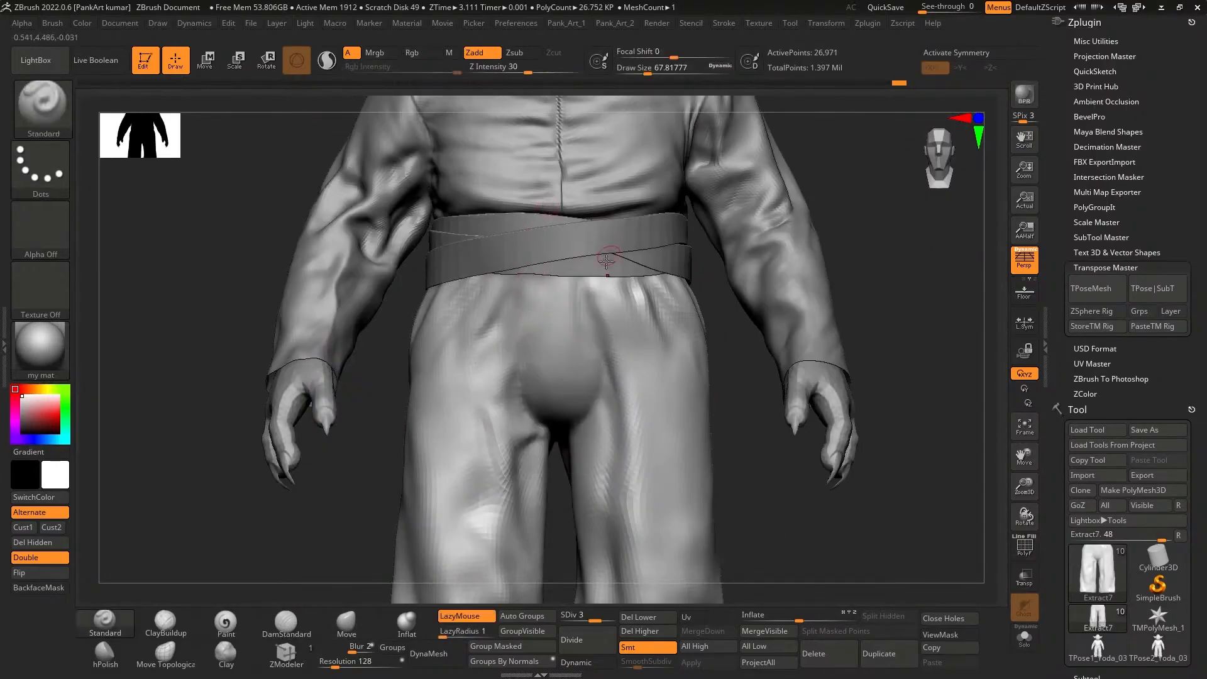
# Sculpt vertical gathers on the front center of the pants just below the belt with the Standard brush
pyautogui.press('space')
pyautogui.click(570, 287)
pyautogui.moveTo(573, 279)
pyautogui.mouseDown()
pyautogui.moveTo(577, 354)
pyautogui.moveTo(536, 359)
pyautogui.mouseUp()
pyautogui.press('space')
pyautogui.moveTo(525, 288); pyautogui.dragTo(501, 377)
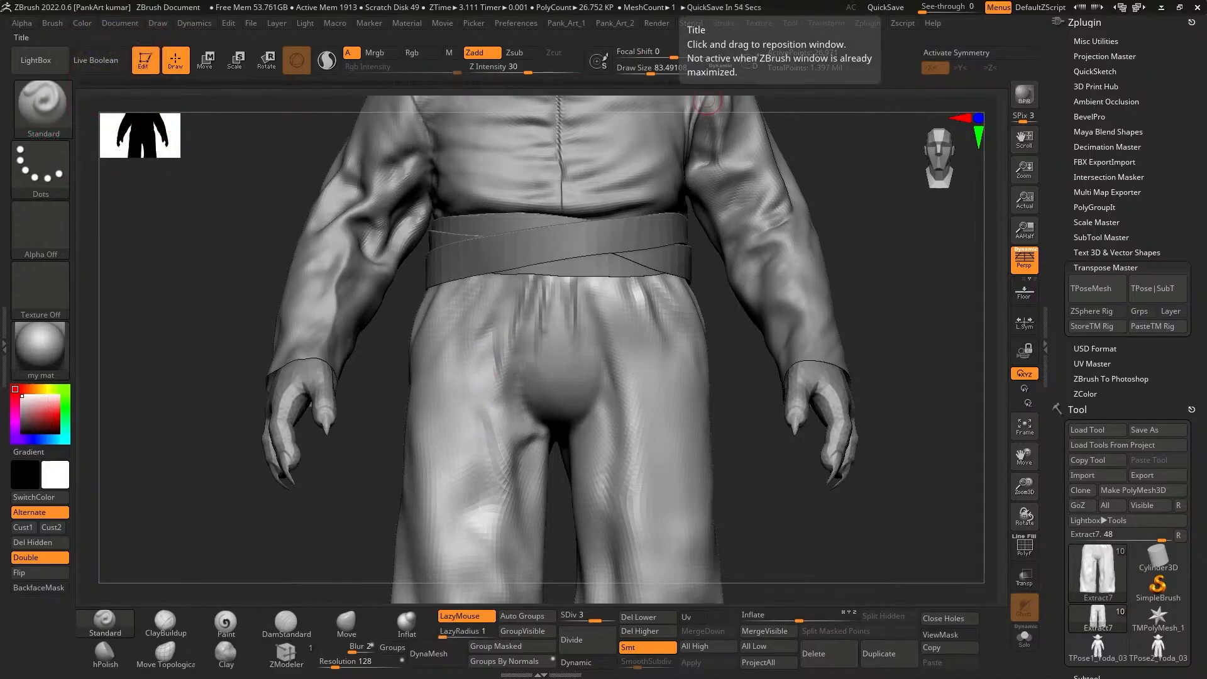
# Add and smooth gathers below the belt on the pants' right hip with a resized Standard brush
pyautogui.press('space')
pyautogui.moveTo(529, 305); pyautogui.dragTo(495, 283)
pyautogui.press('space')
pyautogui.moveTo(474, 326)
pyautogui.keyDown('shift'); pyautogui.mouseDown()
pyautogui.moveTo(491, 280)
pyautogui.moveTo(431, 345)
pyautogui.mouseUp(); pyautogui.keyUp('shift')
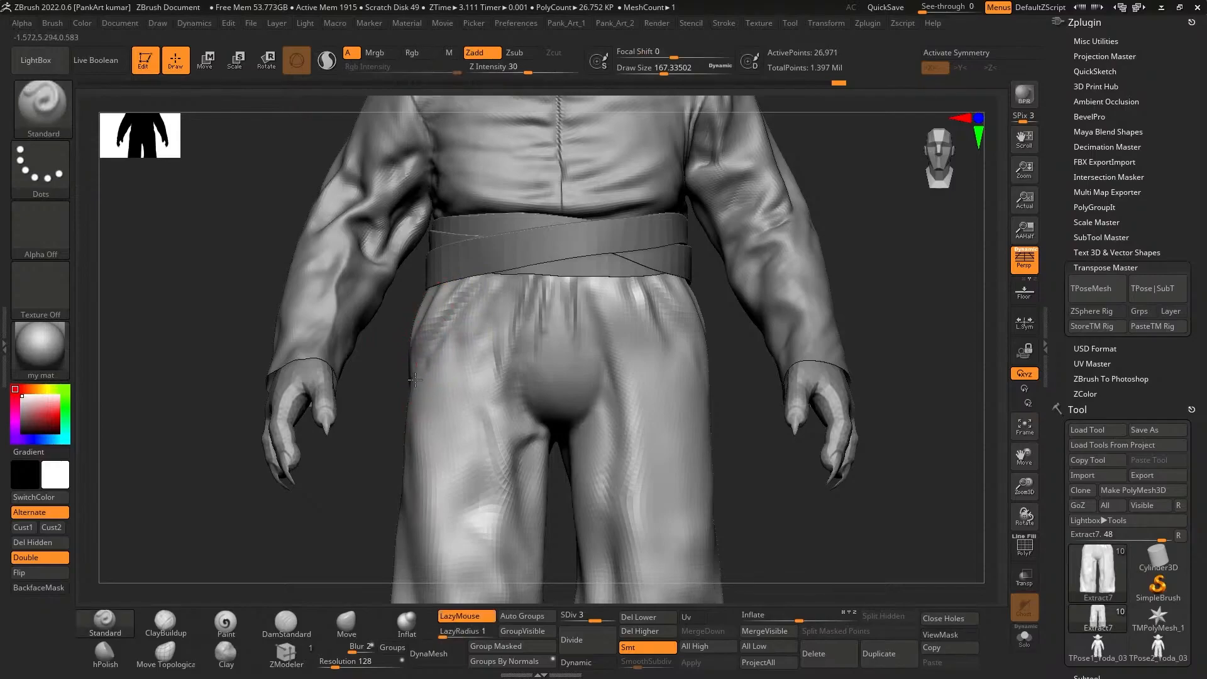
# Smooth the character's right hip on the pants and adjust its outline with a resized Move brush
pyautogui.moveTo(434, 434)
pyautogui.keyDown('shift'); pyautogui.mouseDown()
pyautogui.moveTo(437, 531)
pyautogui.moveTo(418, 384)
pyautogui.mouseUp(); pyautogui.keyUp('shift')
pyautogui.press('b')
pyautogui.press('m')
pyautogui.press('v')
pyautogui.press('space')
pyautogui.moveTo(444, 343); pyautogui.dragTo(415, 344)
pyautogui.keyDown('alt'); pyautogui.moveTo(545, 386); pyautogui.dragTo(495, 407, button='right'); pyautogui.keyUp('alt')
pyautogui.press('space')
pyautogui.moveTo(580, 332); pyautogui.dragTo(572, 332)
# Soften the gathers from the front center toward the right hip, with the Standard brush active
pyautogui.press('b')
pyautogui.press('s')
pyautogui.press('t')
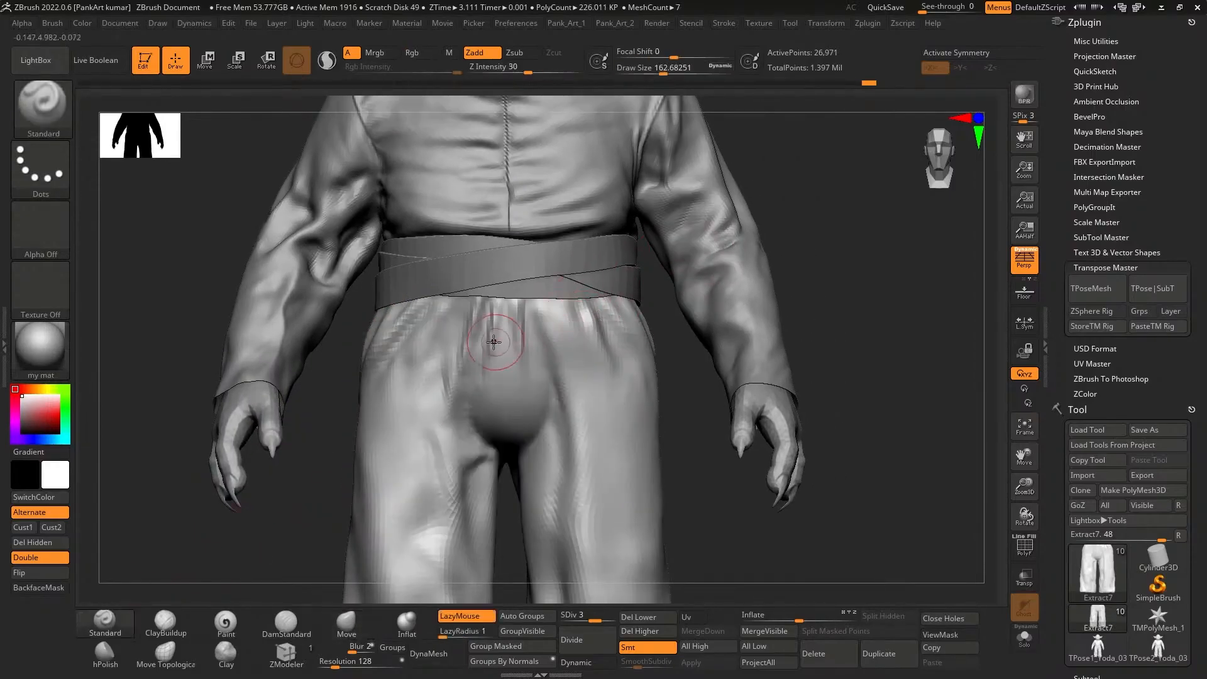
pyautogui.keyDown('alt'); pyautogui.moveTo(503, 338); pyautogui.dragTo(526, 317, button='right'); pyautogui.keyUp('alt')
pyautogui.keyDown('shift'); pyautogui.moveTo(475, 297); pyautogui.dragTo(403, 377); pyautogui.keyUp('shift')
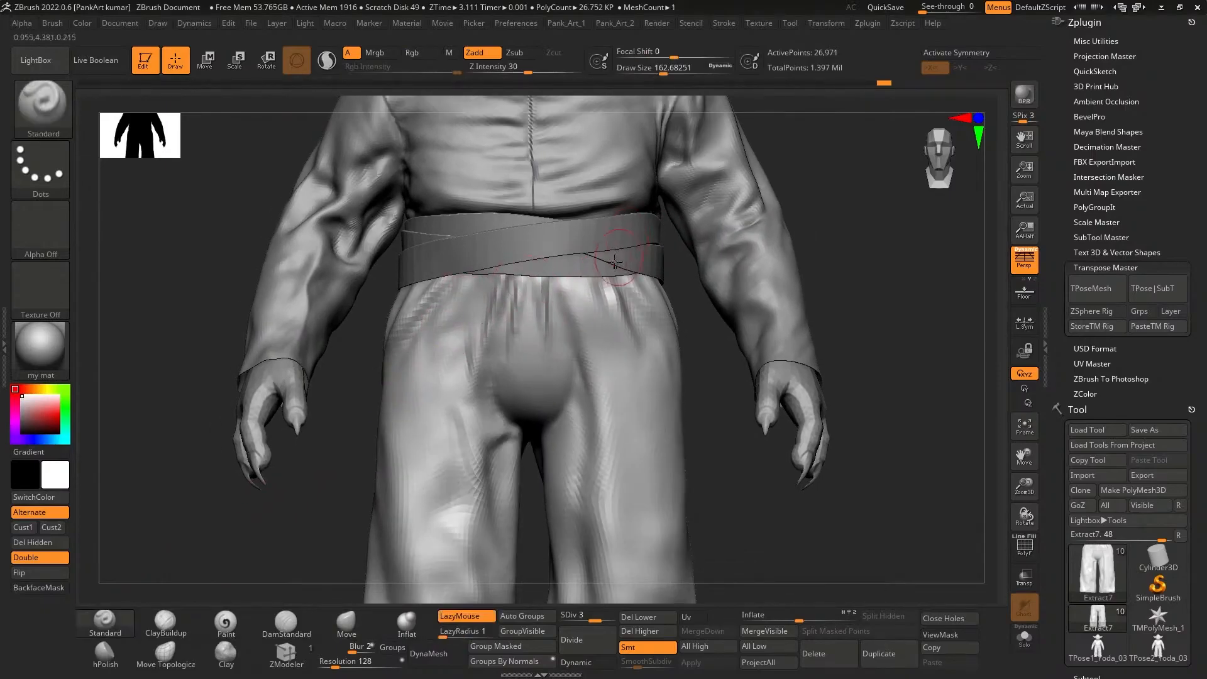
# Sculpt narrow vertical gathers below the belt on the pants' left front with a resized Standard brush
pyautogui.keyDown('alt'); pyautogui.moveTo(684, 291); pyautogui.dragTo(638, 289, button='right'); pyautogui.keyUp('alt')
pyautogui.press('space')
pyautogui.moveTo(531, 310)
pyautogui.mouseDown()
pyautogui.moveTo(509, 285)
pyautogui.moveTo(514, 309)
pyautogui.mouseUp()
pyautogui.press('space')
pyautogui.press('space')
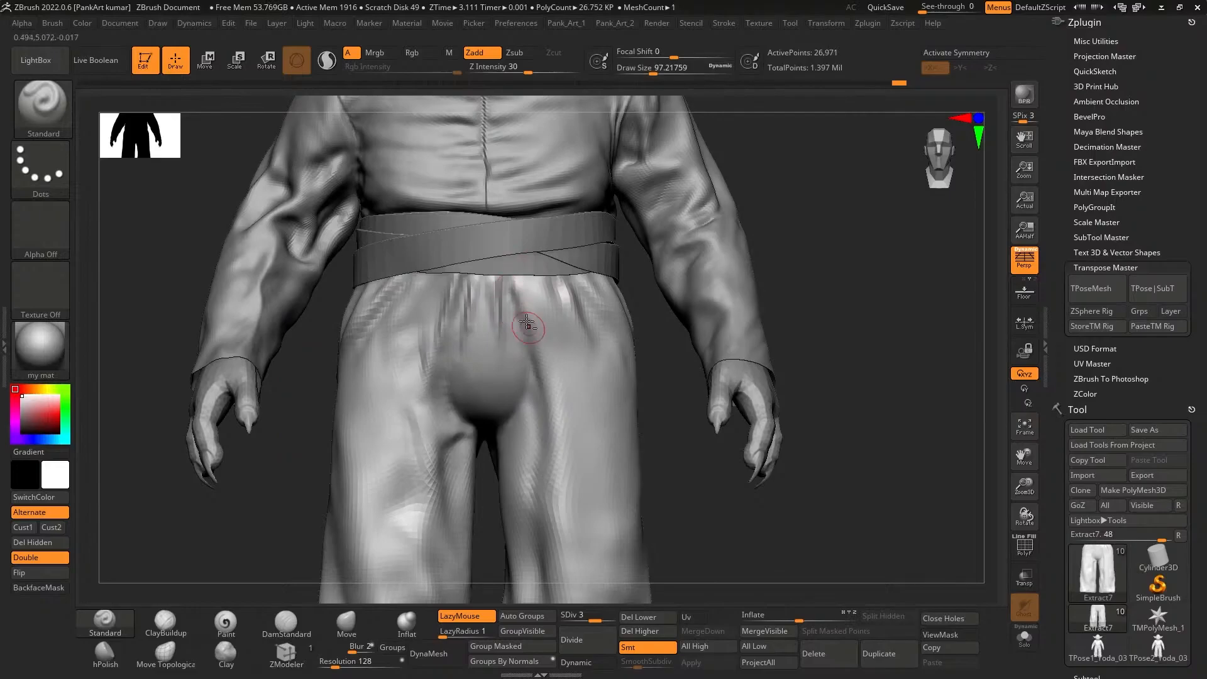
pyautogui.keyDown('alt'); pyautogui.moveTo(567, 286); pyautogui.dragTo(555, 277, button='right'); pyautogui.keyUp('alt')
pyautogui.press('space')
pyautogui.moveTo(540, 263); pyautogui.dragTo(536, 264)
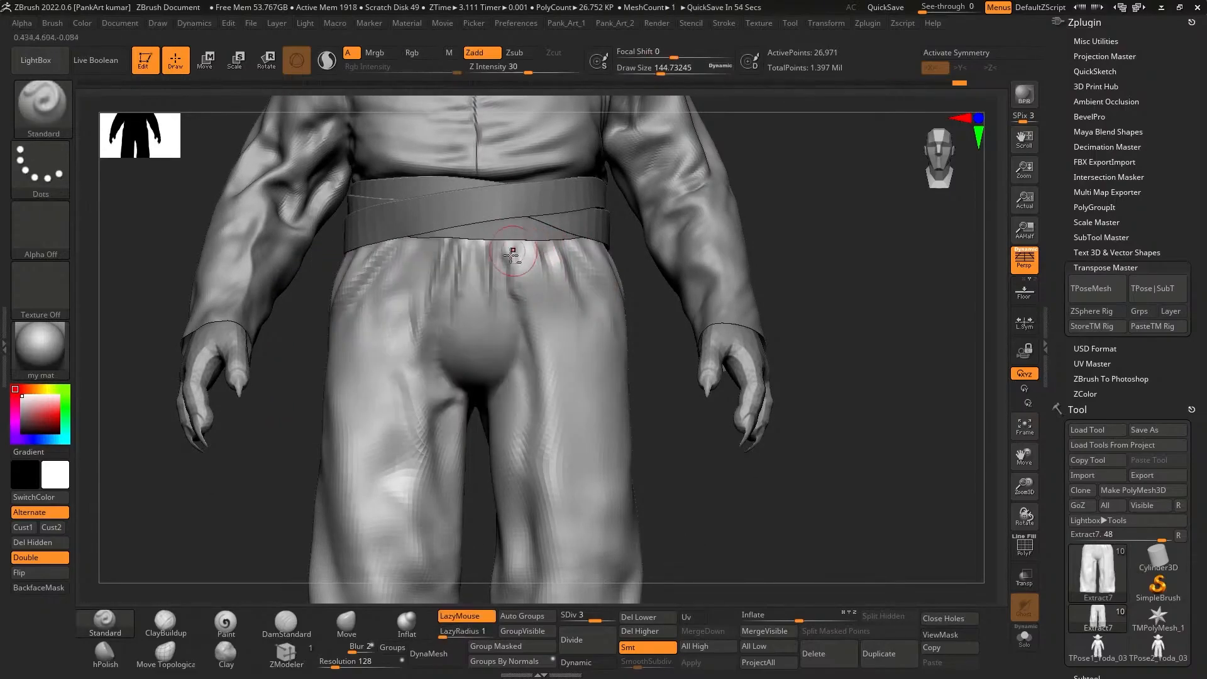
# Adjust the shape of the gathers below the belt on the left front with a resized Move brush
pyautogui.press('b')
pyautogui.press('m')
pyautogui.press('v')
pyautogui.keyDown('alt'); pyautogui.moveTo(523, 316); pyautogui.dragTo(558, 277, button='right'); pyautogui.keyUp('alt')
pyautogui.press('space')
pyautogui.moveTo(550, 302); pyautogui.dragTo(544, 301)
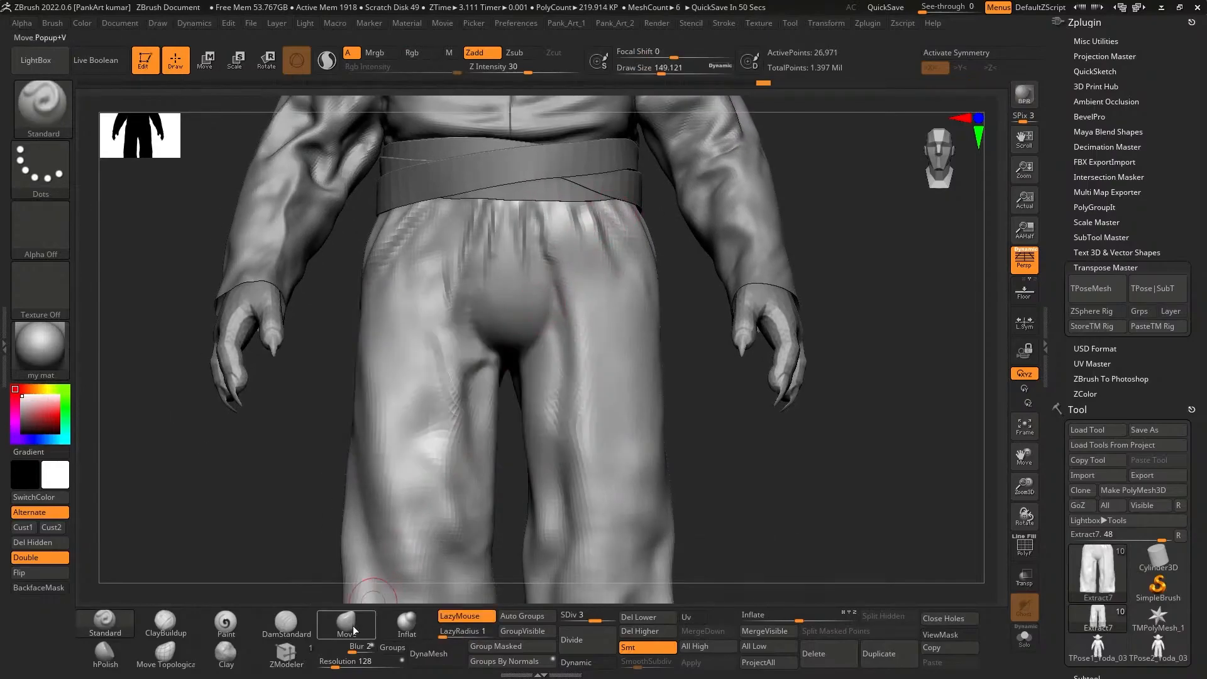
# Sculpt and smooth the fold beside the crotch on the left inner thigh with an enlarged Standard brush
pyautogui.press('space')
pyautogui.moveTo(493, 333); pyautogui.dragTo(503, 333)
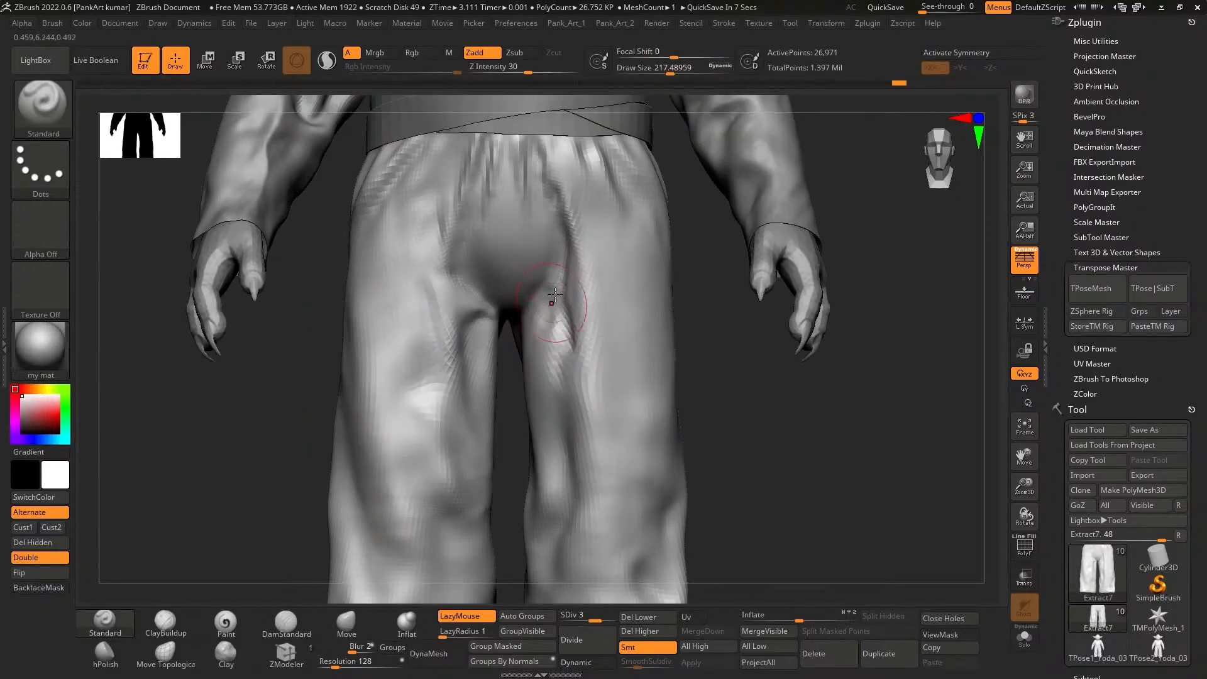
pyautogui.keyDown('shift'); pyautogui.moveTo(545, 299); pyautogui.dragTo(561, 338); pyautogui.keyUp('shift')
pyautogui.keyDown('alt'); pyautogui.moveTo(562, 338); pyautogui.dragTo(564, 300, button='right'); pyautogui.keyUp('alt')
pyautogui.moveTo(563, 295)
pyautogui.mouseDown()
pyautogui.moveTo(550, 330)
pyautogui.moveTo(568, 307)
pyautogui.mouseUp()
# Sculpt and smooth soft folds down the front of the left thigh with a resized Standard brush
pyautogui.moveTo(586, 312)
pyautogui.keyDown('ctrl'); pyautogui.mouseDown(button='right')
pyautogui.moveTo(614, 291)
pyautogui.moveTo(592, 303)
pyautogui.moveTo(587, 273)
pyautogui.moveTo(602, 367)
pyautogui.mouseUp(button='right'); pyautogui.keyUp('ctrl')
pyautogui.press('space')
pyautogui.moveTo(609, 254)
pyautogui.mouseDown()
pyautogui.moveTo(573, 279)
pyautogui.moveTo(597, 258)
pyautogui.moveTo(570, 244)
pyautogui.moveTo(605, 250)
pyautogui.mouseUp()
pyautogui.press('space')
pyautogui.press('space')
pyautogui.keyDown('ctrl'); pyautogui.moveTo(604, 291); pyautogui.dragTo(606, 345, button='right'); pyautogui.keyUp('ctrl')
pyautogui.moveTo(606, 345); pyautogui.dragTo(740, 277, button='right')
pyautogui.keyDown('ctrl'); pyautogui.moveTo(634, 442); pyautogui.dragTo(622, 374, button='right'); pyautogui.keyUp('ctrl')
pyautogui.moveTo(631, 375); pyautogui.dragTo(610, 383)
pyautogui.moveTo(663, 422)
pyautogui.keyDown('alt'); pyautogui.mouseDown(button='right')
pyautogui.moveTo(666, 339)
pyautogui.moveTo(616, 286)
pyautogui.mouseUp(button='right'); pyautogui.keyUp('alt')
pyautogui.rightClick(614, 305)
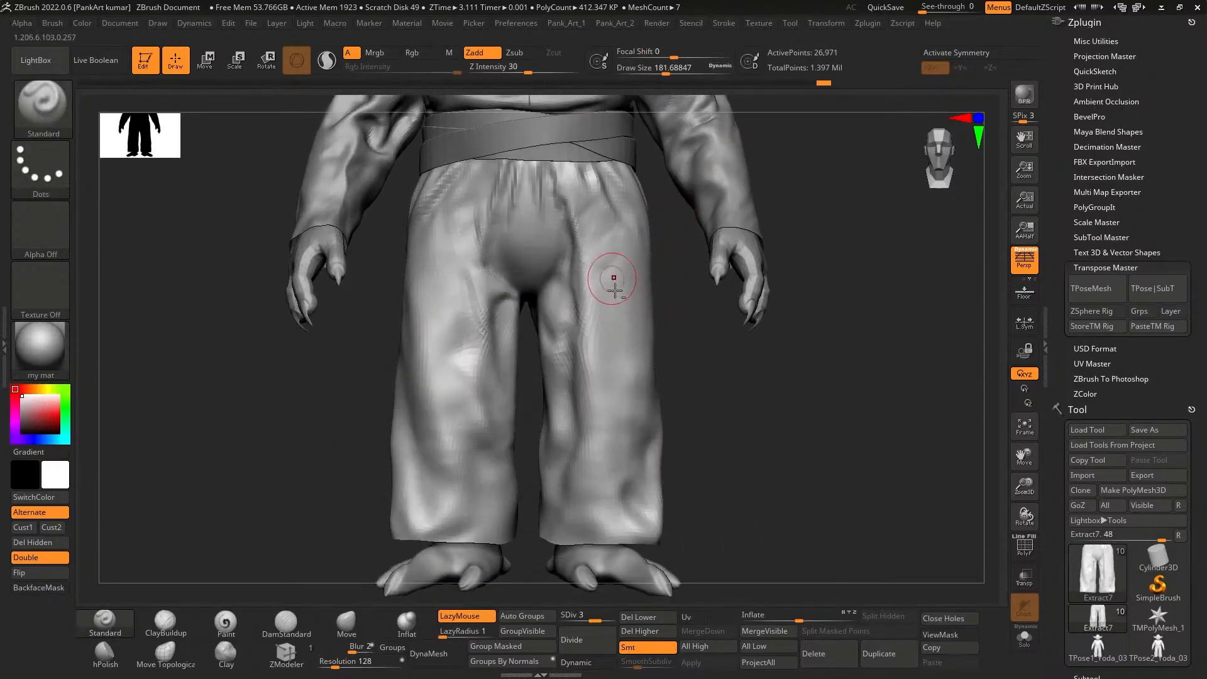
pyautogui.moveTo(613, 279)
pyautogui.keyDown('shift'); pyautogui.mouseDown()
pyautogui.moveTo(620, 333)
pyautogui.moveTo(643, 268)
pyautogui.moveTo(623, 247)
pyautogui.mouseUp(); pyautogui.keyUp('shift')
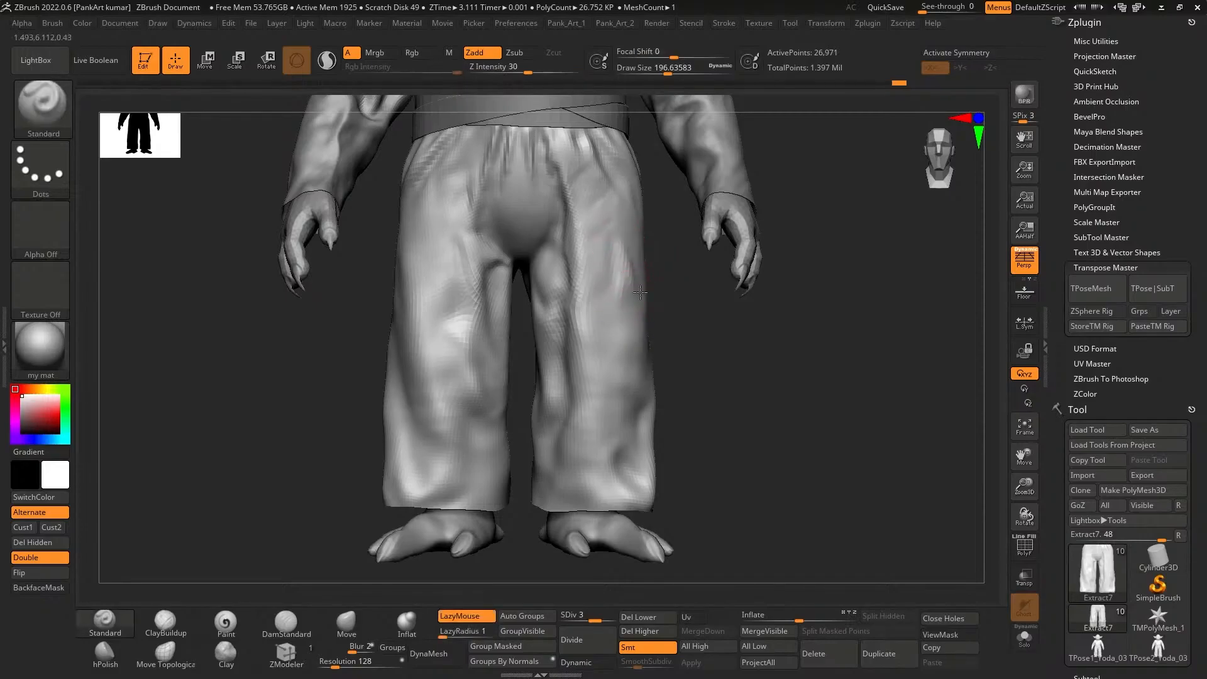
# Work a small crease on the outer left thigh and undo the last stroke
pyautogui.moveTo(656, 288)
pyautogui.keyDown('alt'); pyautogui.mouseDown()
pyautogui.moveTo(665, 261)
pyautogui.moveTo(620, 276)
pyautogui.moveTo(653, 273)
pyautogui.moveTo(626, 284)
pyautogui.moveTo(709, 203)
pyautogui.mouseUp(); pyautogui.keyUp('alt')
pyautogui.press('space')
pyautogui.hotkey('ctrl', 'z')
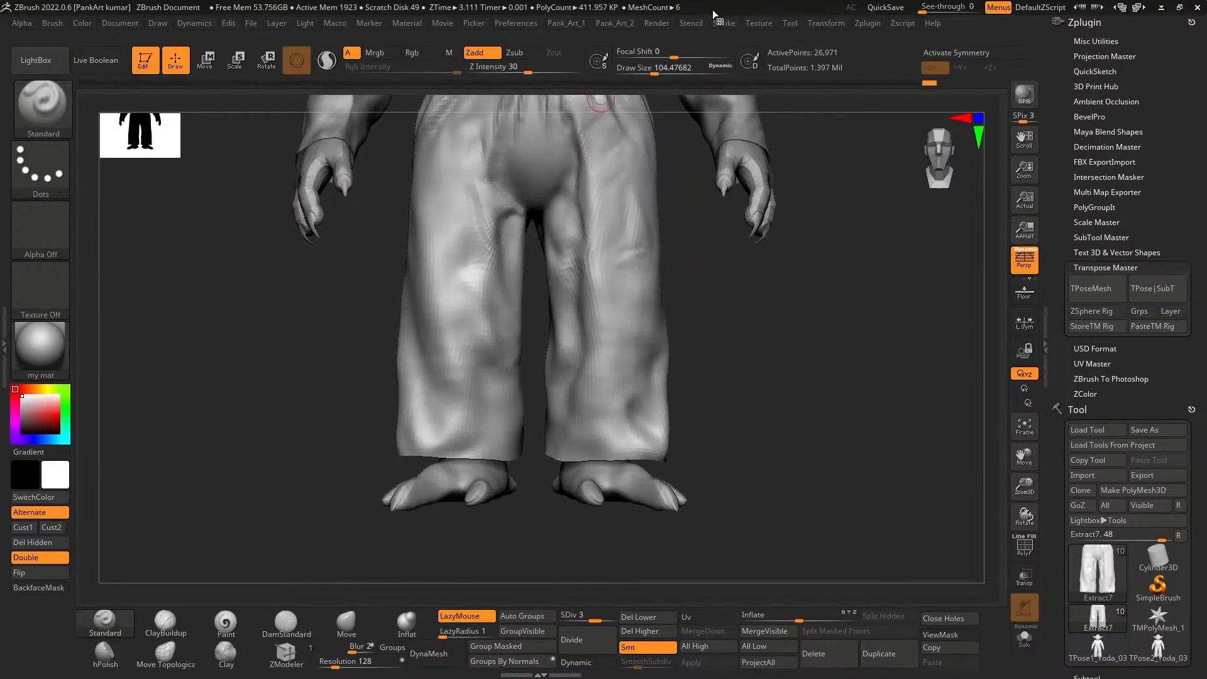
# Reshape the left pant leg's inner hem with a large Move brush, and sculpt and smooth the folds above it
pyautogui.keyDown('alt'); pyautogui.moveTo(779, 329); pyautogui.dragTo(780, 342); pyautogui.keyUp('alt')
pyautogui.press(']')
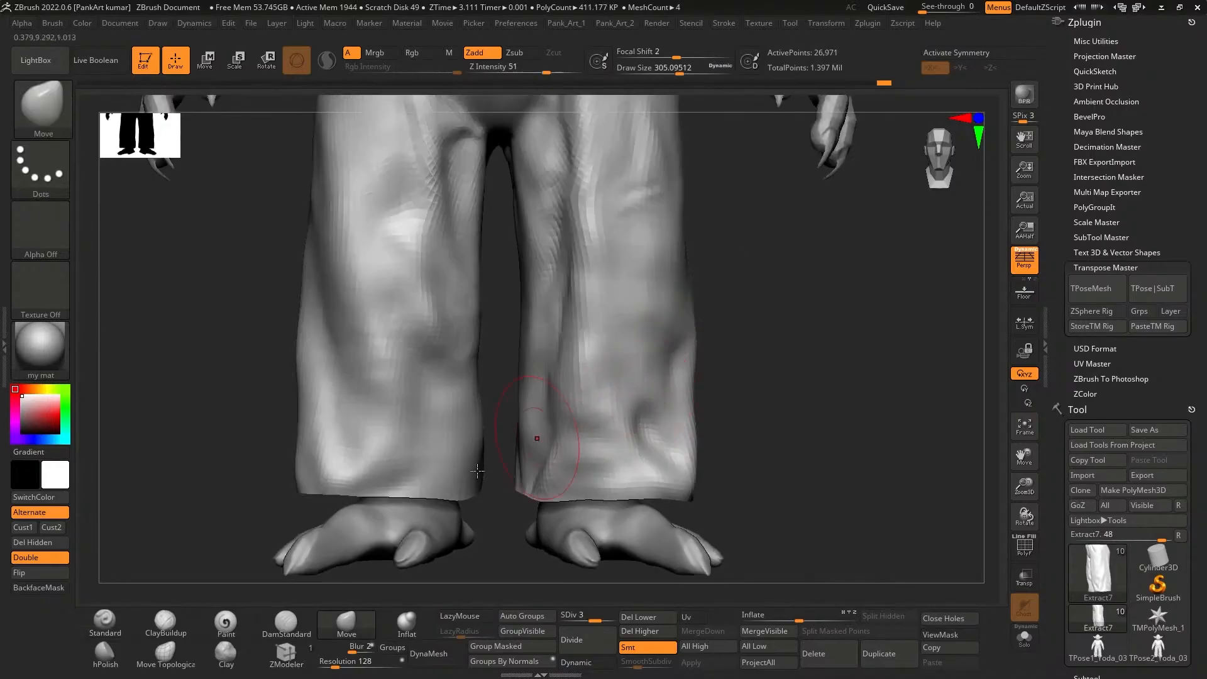
pyautogui.click(165, 622)
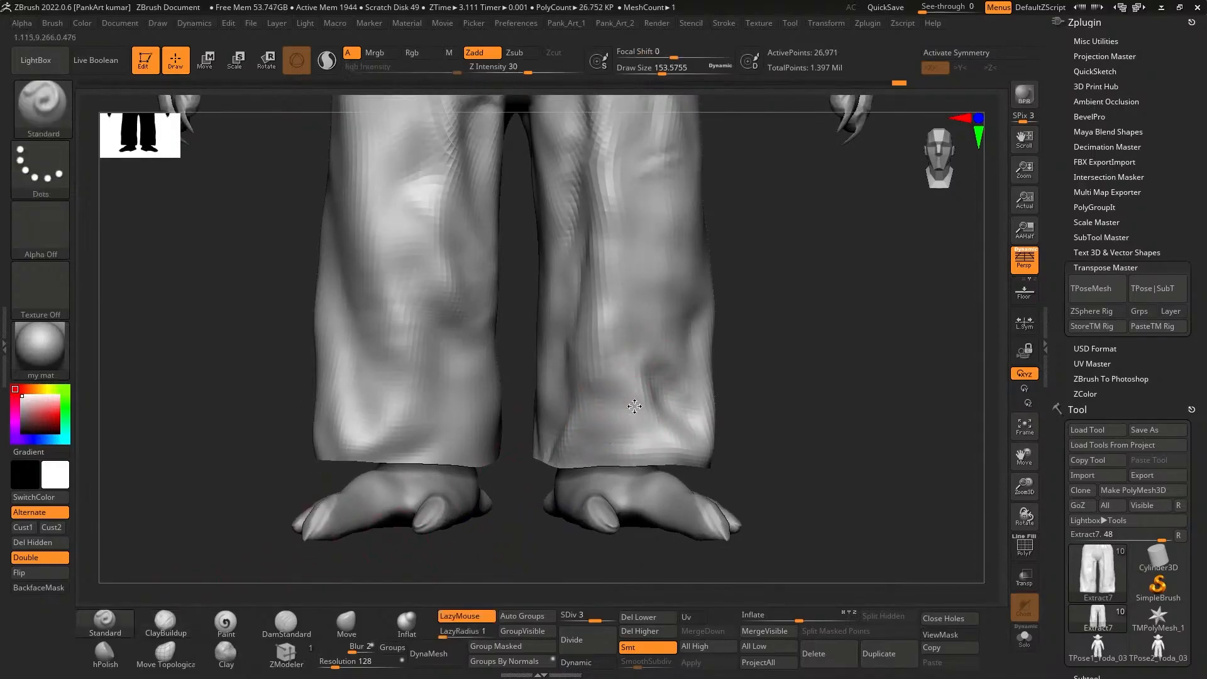
pyautogui.moveTo(636, 445)
pyautogui.mouseDown()
pyautogui.moveTo(667, 445)
pyautogui.moveTo(654, 449)
pyautogui.moveTo(659, 423)
pyautogui.moveTo(631, 412)
pyautogui.mouseUp()
pyautogui.press('space')
pyautogui.keyDown('alt'); pyautogui.moveTo(635, 384); pyautogui.dragTo(635, 399, button='right'); pyautogui.keyUp('alt')
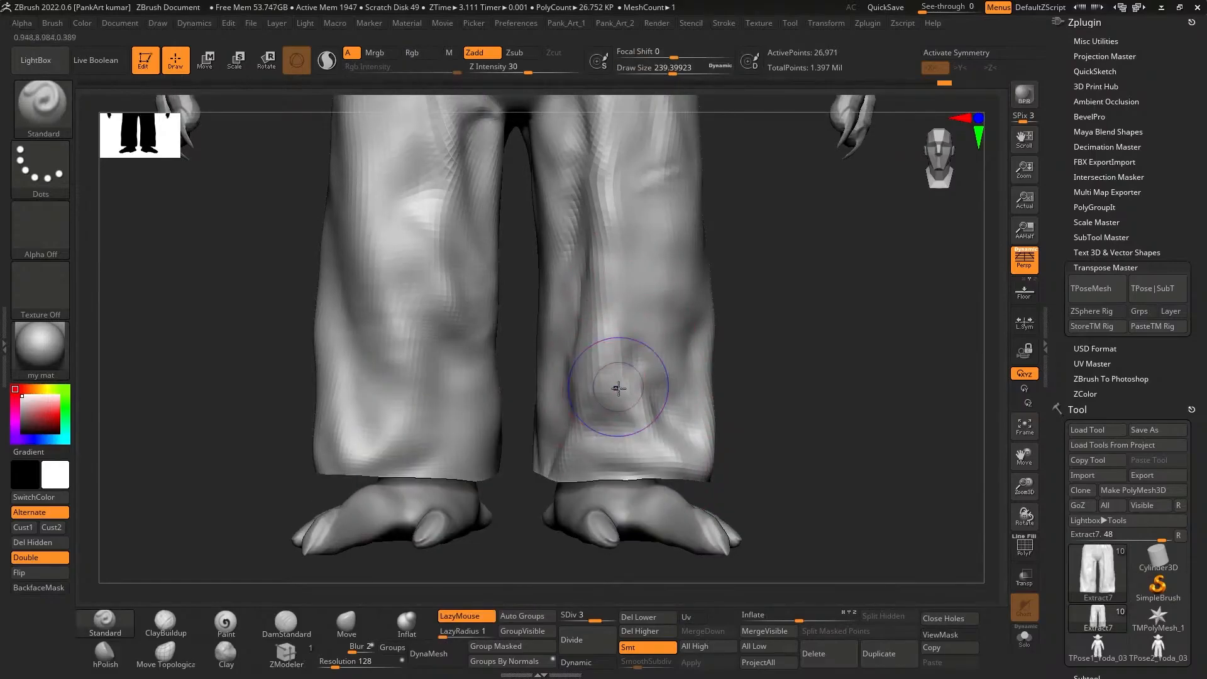
pyautogui.keyDown('shift'); pyautogui.moveTo(609, 353); pyautogui.dragTo(583, 337); pyautogui.keyUp('shift')
# Sculpt a curved fold along the outer lower left pant leg with a large Standard brush
pyautogui.moveTo(689, 234)
pyautogui.keyDown('alt'); pyautogui.mouseDown(button='right')
pyautogui.moveTo(662, 391)
pyautogui.moveTo(665, 315)
pyautogui.mouseUp(button='right'); pyautogui.keyUp('alt')
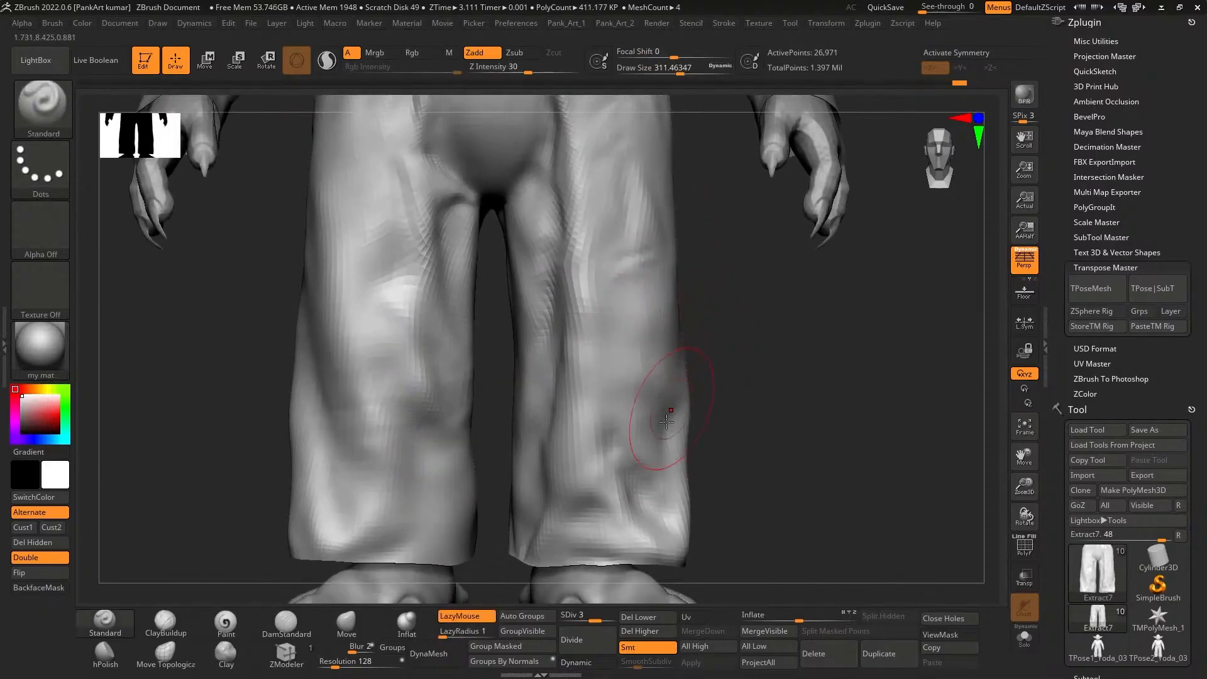
pyautogui.moveTo(654, 482)
pyautogui.mouseDown()
pyautogui.moveTo(664, 495)
pyautogui.moveTo(629, 467)
pyautogui.moveTo(655, 485)
pyautogui.mouseUp()
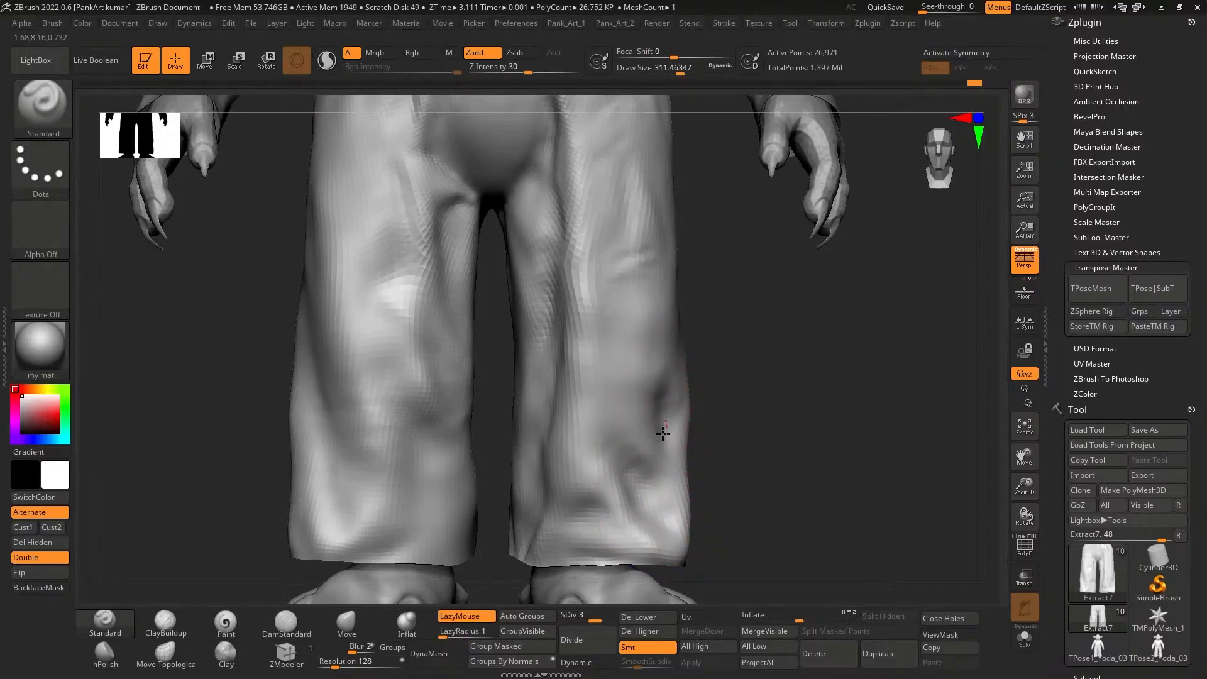
pyautogui.moveTo(681, 386)
pyautogui.mouseDown()
pyautogui.moveTo(666, 368)
pyautogui.moveTo(634, 456)
pyautogui.mouseUp()
# Sculpt and smooth the outer edge of the left pant leg around knee height with a resized Standard brush
pyautogui.keyDown('alt'); pyautogui.moveTo(665, 349); pyautogui.dragTo(665, 372, button='right'); pyautogui.keyUp('alt')
pyautogui.press('space')
pyautogui.moveTo(665, 372); pyautogui.dragTo(661, 372)
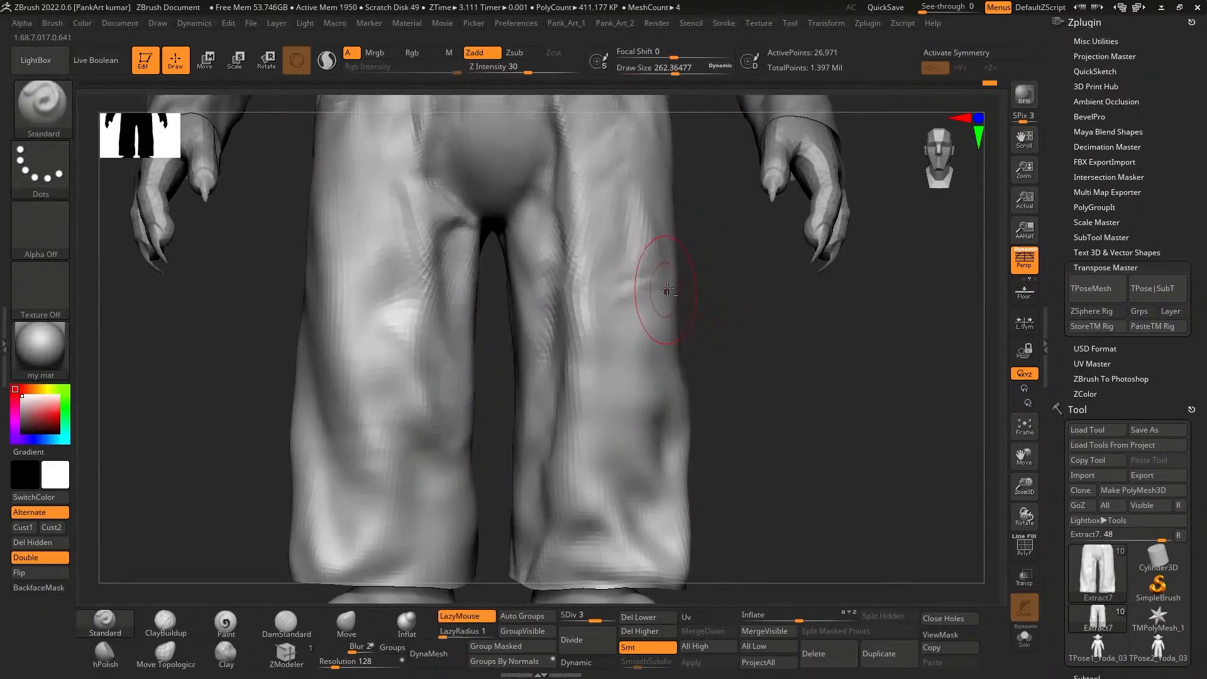
pyautogui.moveTo(664, 290); pyautogui.dragTo(667, 312)
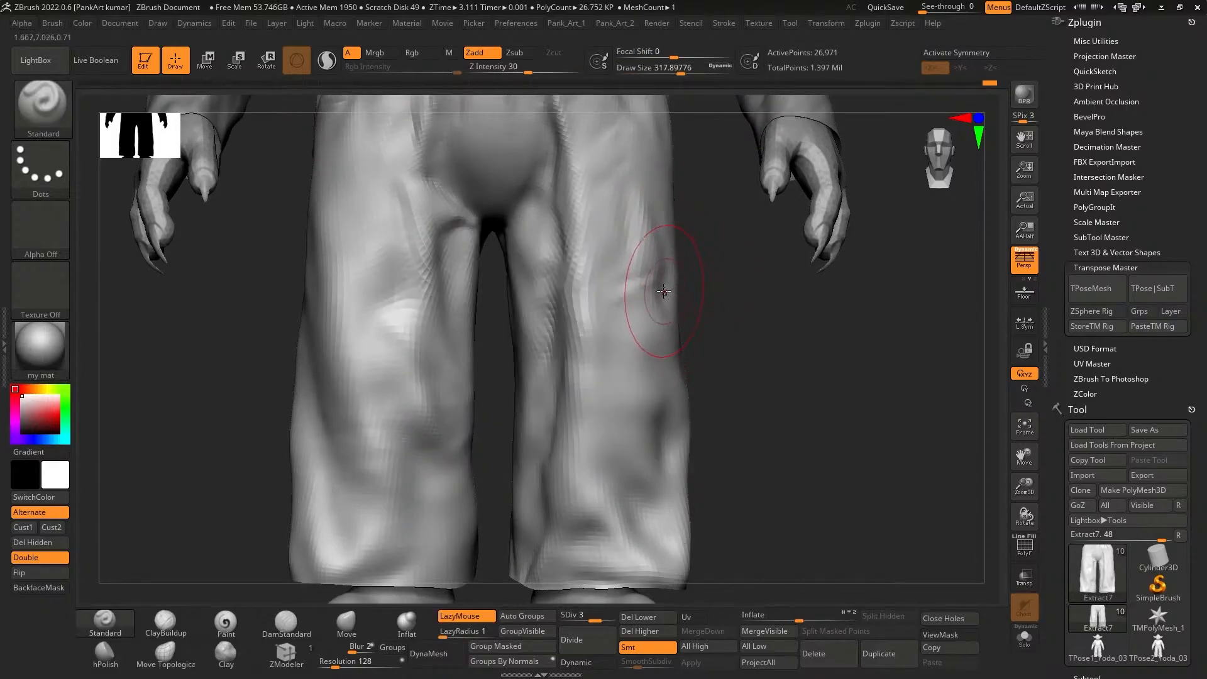
pyautogui.keyDown('shift'); pyautogui.moveTo(667, 257); pyautogui.dragTo(670, 396); pyautogui.keyUp('shift')
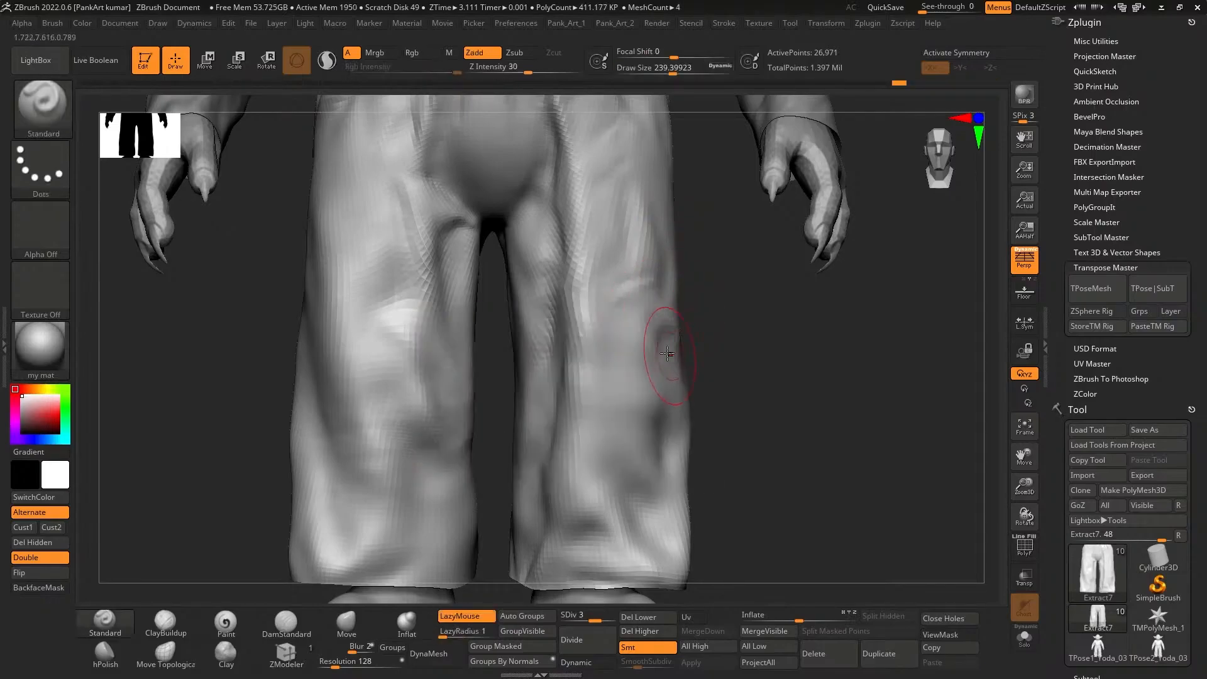
pyautogui.moveTo(672, 327)
pyautogui.mouseDown()
pyautogui.moveTo(673, 314)
pyautogui.moveTo(690, 353)
pyautogui.mouseUp()
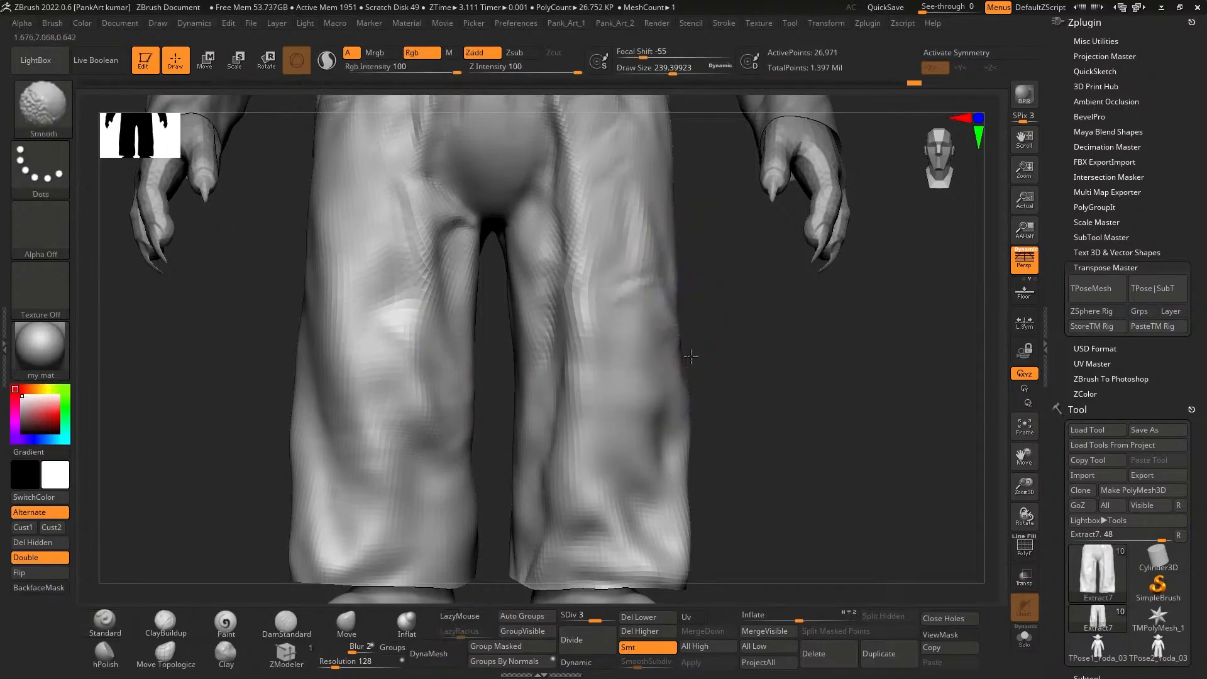
pyautogui.keyDown('shift'); pyautogui.moveTo(678, 301); pyautogui.dragTo(667, 318); pyautogui.keyUp('shift')
# Sculpt and smooth the long vertical fold on the inner side of the left pant leg
pyautogui.keyDown('alt'); pyautogui.moveTo(624, 342); pyautogui.dragTo(631, 298, button='right'); pyautogui.keyUp('alt')
pyautogui.moveTo(611, 291); pyautogui.dragTo(571, 364)
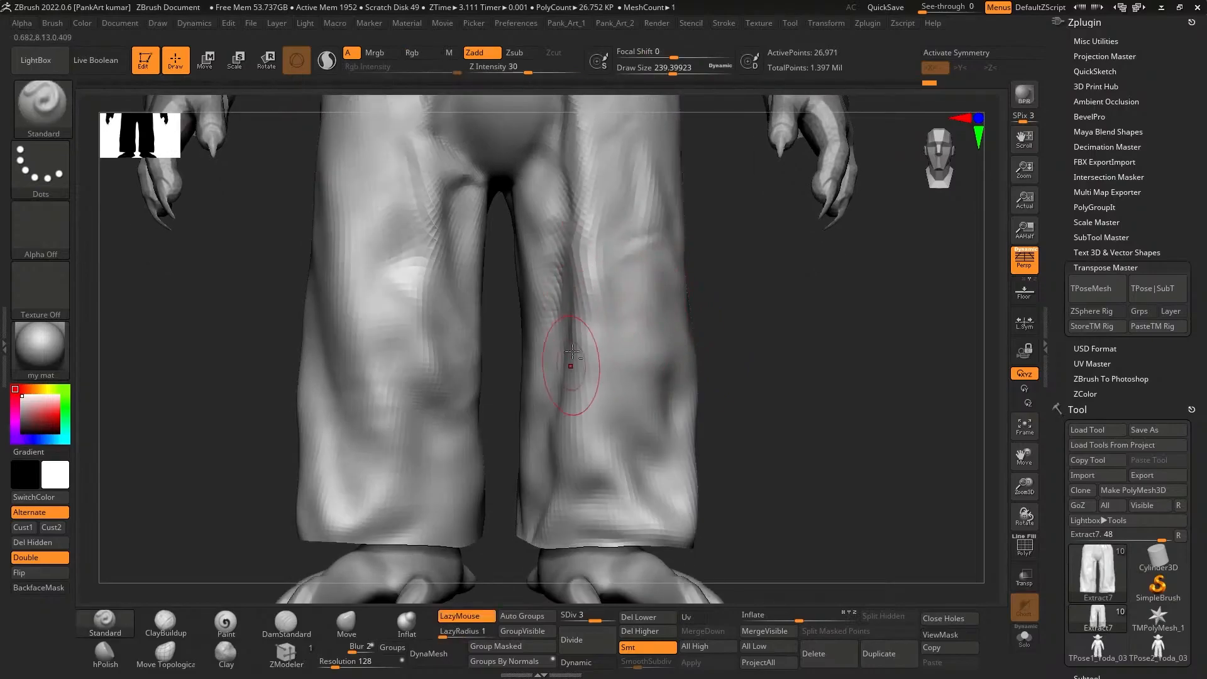
pyautogui.moveTo(570, 290); pyautogui.dragTo(576, 358)
pyautogui.keyDown('shift'); pyautogui.moveTo(576, 358); pyautogui.dragTo(582, 283); pyautogui.keyUp('shift')
# Sculpt a long fold down the outer right pant leg with the Standard brush at Z Intensity 27
pyautogui.moveTo(622, 418)
pyautogui.keyDown('alt'); pyautogui.mouseDown(button='right')
pyautogui.moveTo(625, 353)
pyautogui.moveTo(653, 301)
pyautogui.mouseUp(button='right'); pyautogui.keyUp('alt')
pyautogui.press('space')
pyautogui.click(520, 341)
pyautogui.press('space')
pyautogui.click(497, 273)
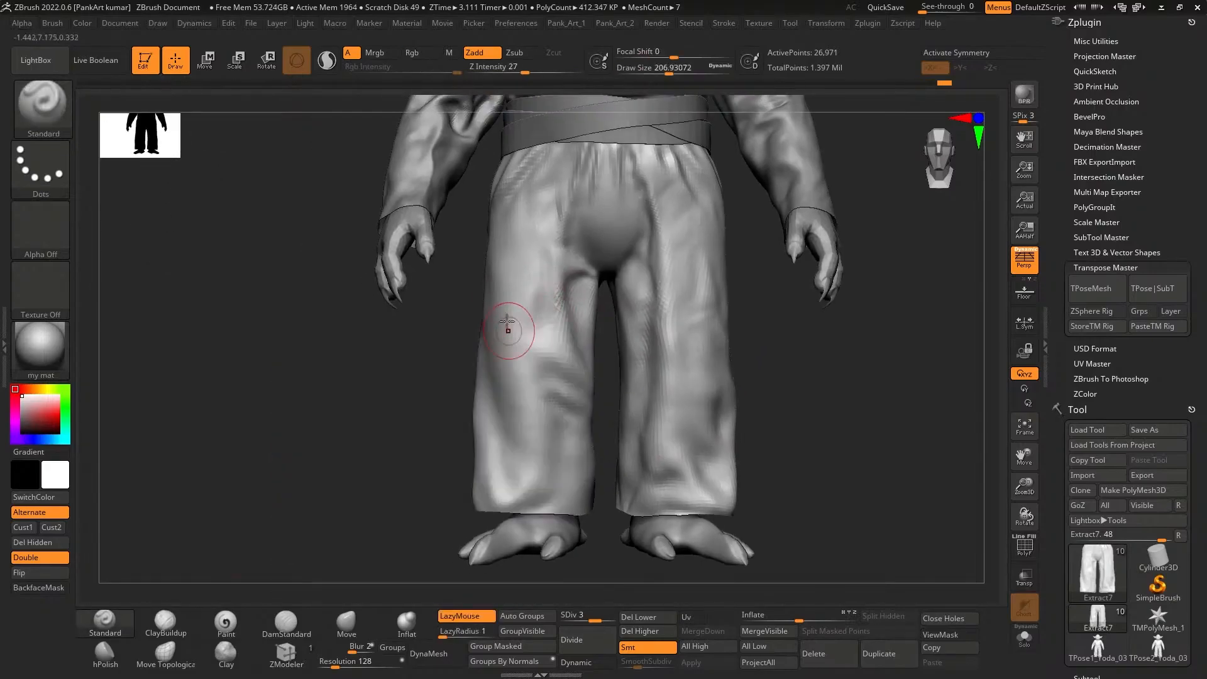
pyautogui.moveTo(496, 273)
pyautogui.mouseDown()
pyautogui.moveTo(493, 253)
pyautogui.moveTo(490, 281)
pyautogui.moveTo(507, 259)
pyautogui.mouseUp()
pyautogui.press('space')
pyautogui.moveTo(486, 409); pyautogui.dragTo(515, 477)
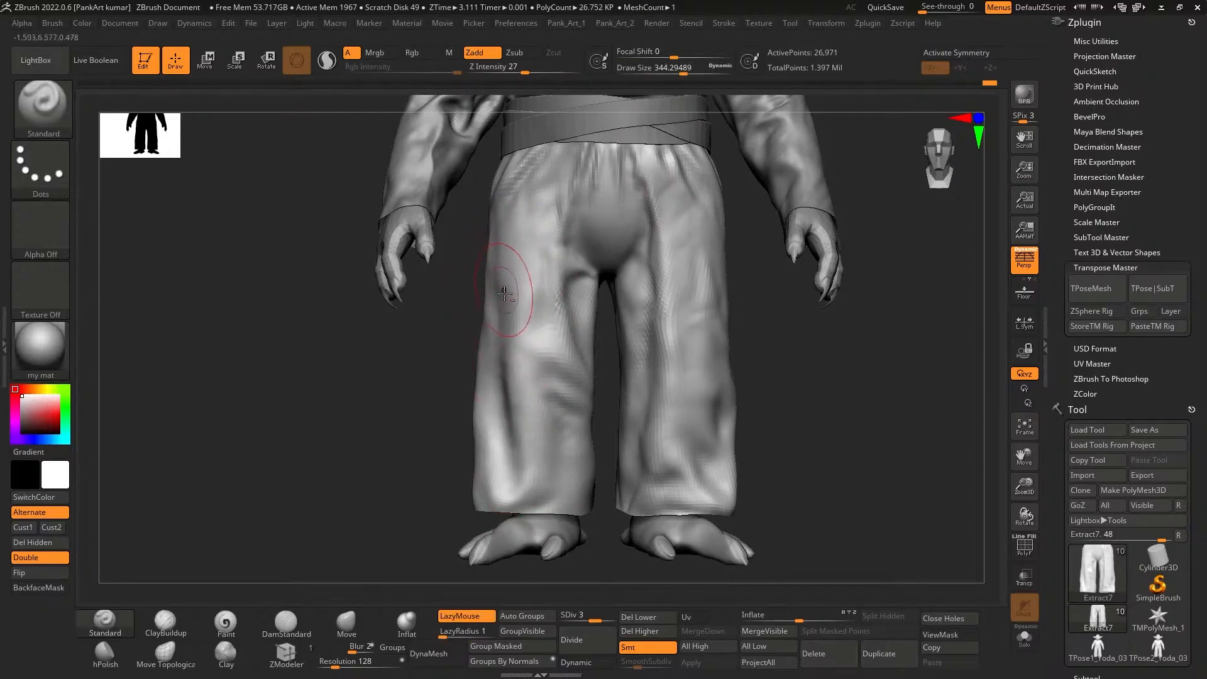
# Refine the right knee area with the ClayBuildup brush and smooth the folds below it
pyautogui.press('b')
pyautogui.press('c')
pyautogui.press('b')
pyautogui.press('space')
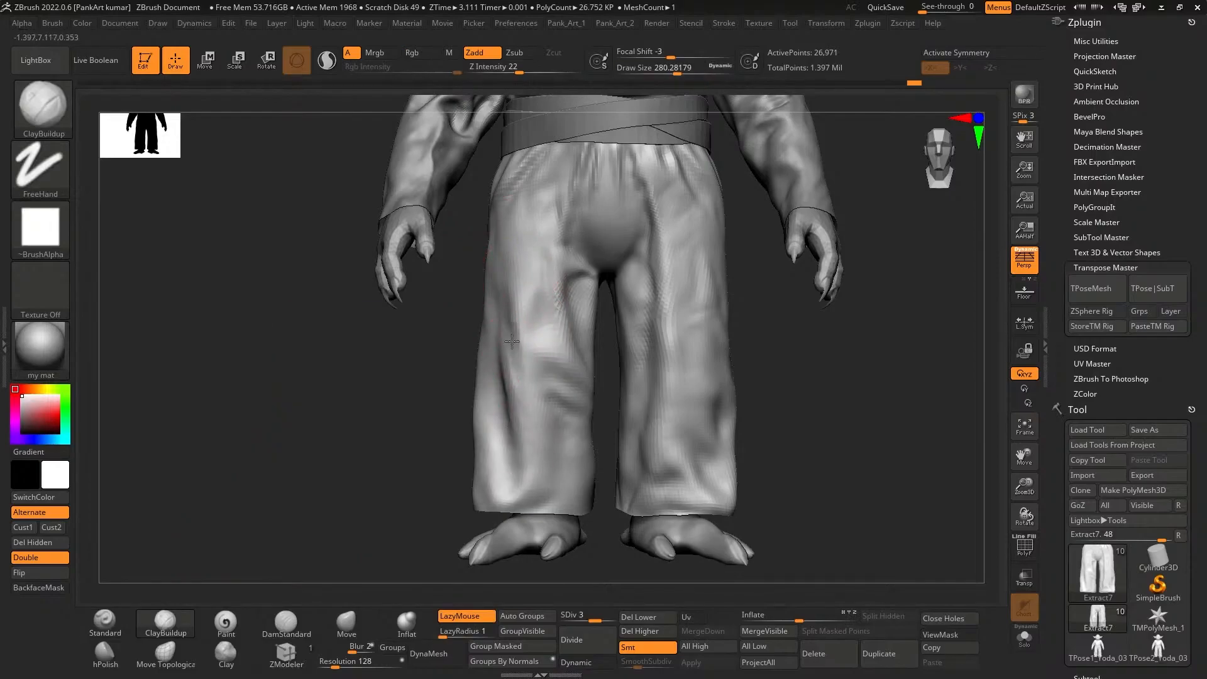
pyautogui.keyDown('shift'); pyautogui.moveTo(523, 371); pyautogui.dragTo(552, 459); pyautogui.keyUp('shift')
# Sculpt the outer right thigh with a resized Standard brush and smooth the folds around the knee
pyautogui.press('b')
pyautogui.press('s')
pyautogui.press('t')
pyautogui.press('space')
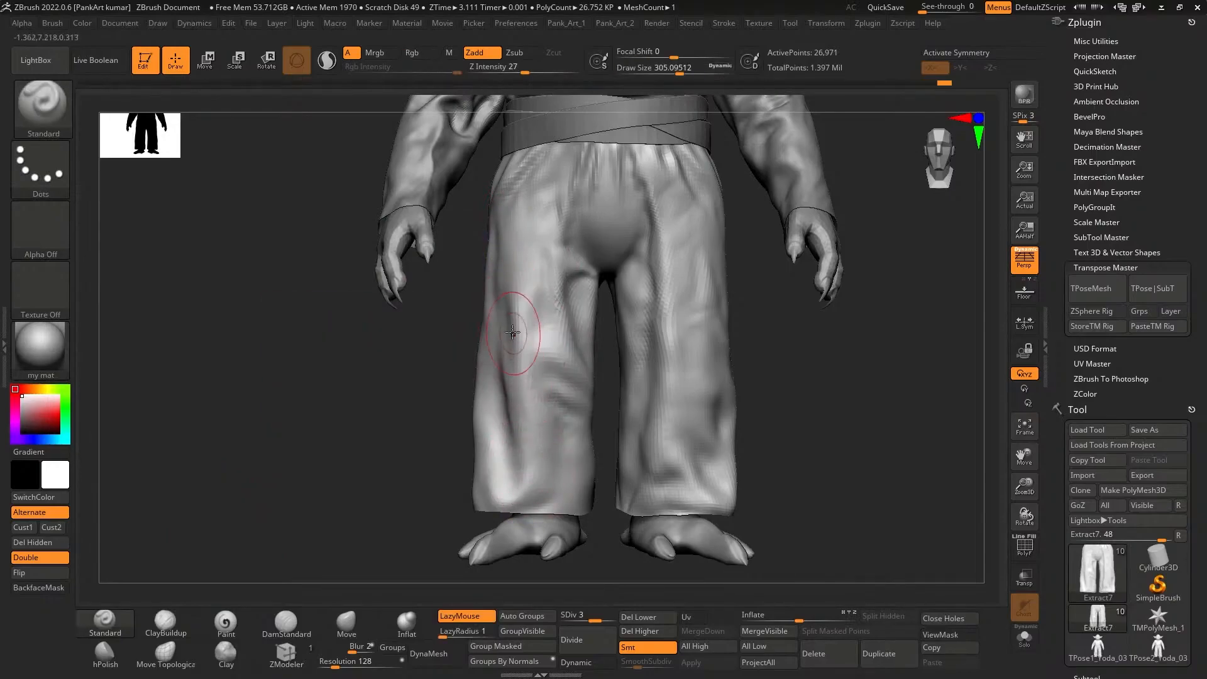
pyautogui.moveTo(499, 300)
pyautogui.mouseDown()
pyautogui.moveTo(511, 270)
pyautogui.moveTo(493, 304)
pyautogui.moveTo(517, 291)
pyautogui.moveTo(511, 322)
pyautogui.mouseUp()
pyautogui.press('space')
pyautogui.press('space')
pyautogui.keyDown('shift'); pyautogui.moveTo(523, 403); pyautogui.dragTo(543, 353); pyautogui.keyUp('shift')
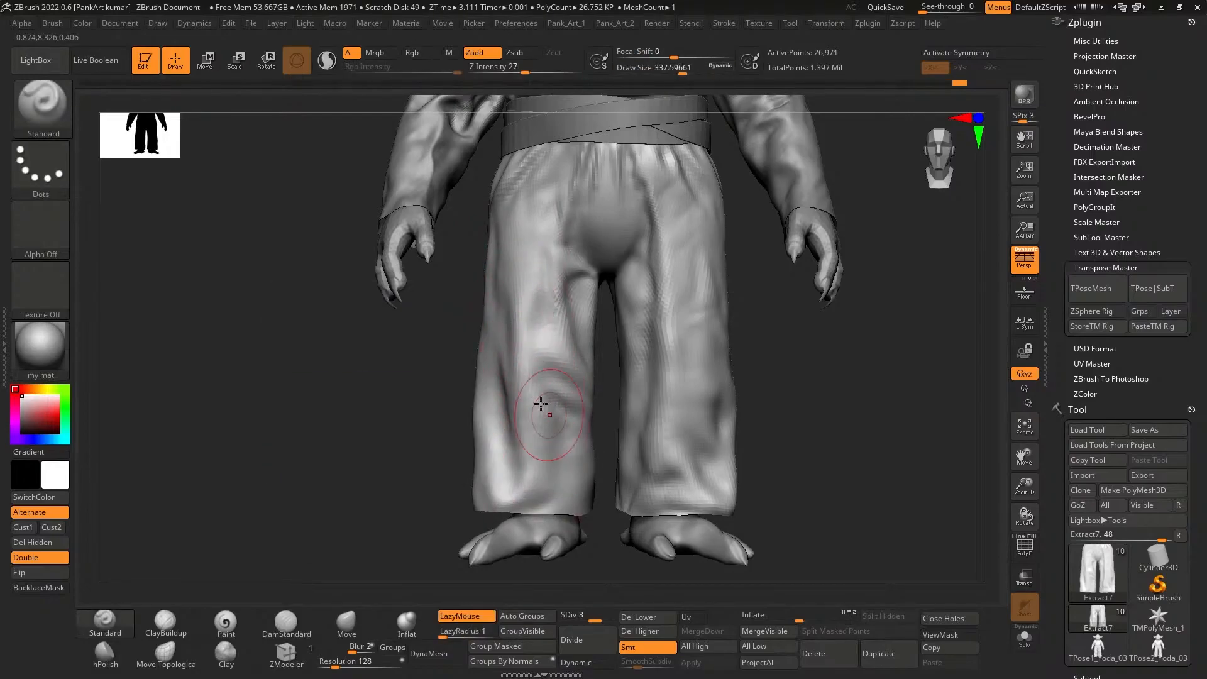
# Reshape the outer silhouette of the lower right pant leg with a resized Move brush
pyautogui.keyDown('alt'); pyautogui.moveTo(546, 413); pyautogui.dragTo(563, 391, button='right'); pyautogui.keyUp('alt')
pyautogui.press('b')
pyautogui.press('m')
pyautogui.press('v')
pyautogui.press('space')
pyautogui.moveTo(511, 384); pyautogui.dragTo(521, 383)
pyautogui.press('space')
pyautogui.moveTo(499, 422); pyautogui.dragTo(487, 458)
pyautogui.press('space')
pyautogui.moveTo(493, 461); pyautogui.dragTo(503, 458)
pyautogui.keyDown('ctrl'); pyautogui.moveTo(499, 464); pyautogui.dragTo(498, 493, button='right'); pyautogui.keyUp('ctrl')
pyautogui.moveTo(497, 493)
pyautogui.keyDown('alt'); pyautogui.mouseDown(button='right')
pyautogui.moveTo(525, 404)
pyautogui.moveTo(492, 404)
pyautogui.mouseUp(button='right'); pyautogui.keyUp('alt')
pyautogui.keyDown('alt'); pyautogui.moveTo(413, 450); pyautogui.dragTo(409, 432, button='right'); pyautogui.keyUp('alt')
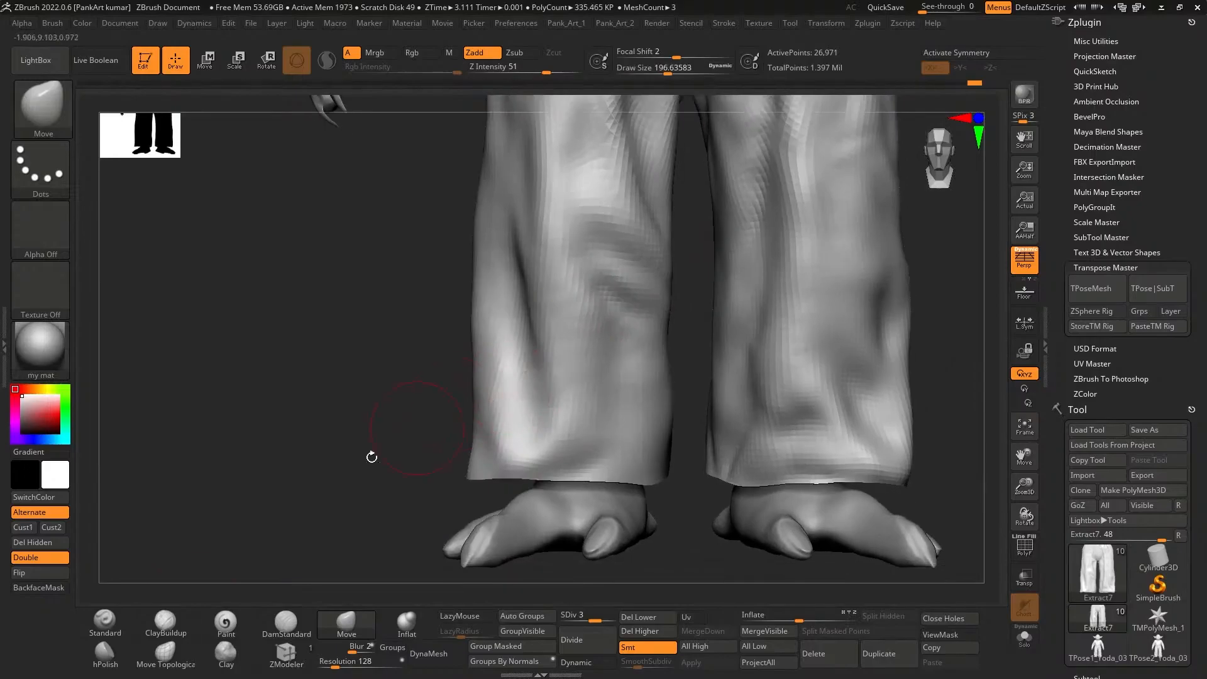
# Sculpt fine folds along the hem of the right pant leg with a smaller Standard brush
pyautogui.press('b')
pyautogui.press('s')
pyautogui.press('t')
pyautogui.press('space')
pyautogui.moveTo(501, 415); pyautogui.dragTo(497, 415)
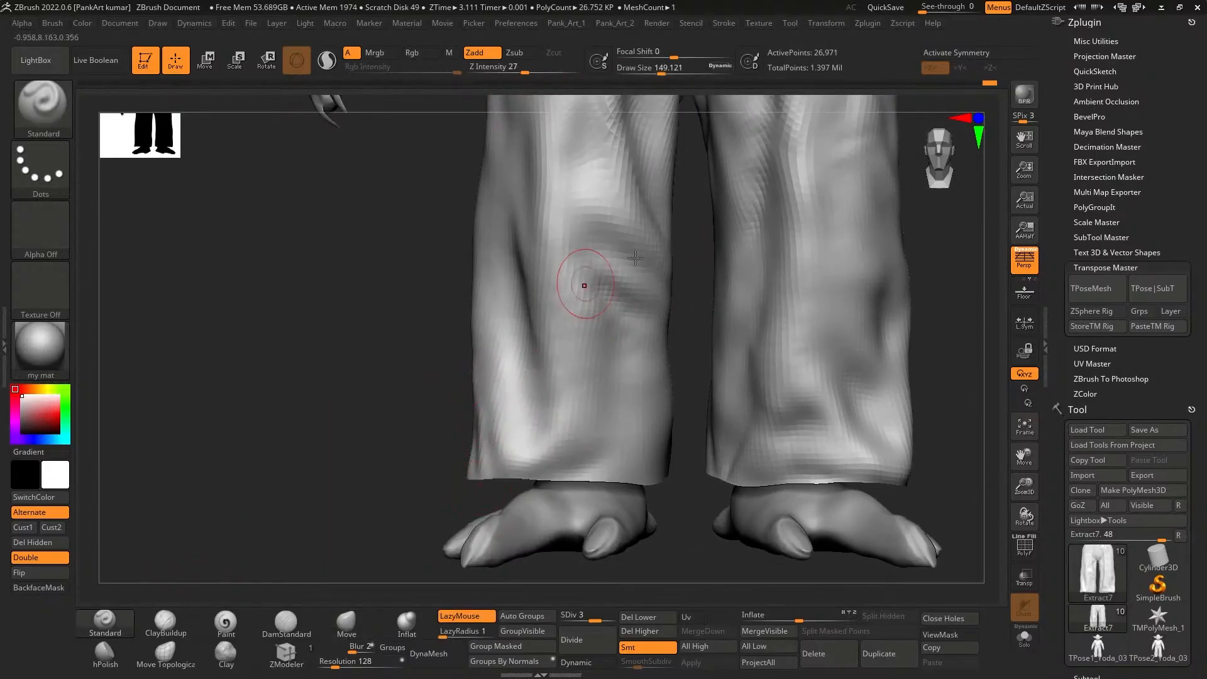
pyautogui.keyDown('alt'); pyautogui.moveTo(576, 379); pyautogui.dragTo(565, 357, button='right'); pyautogui.keyUp('alt')
pyautogui.moveTo(472, 442)
pyautogui.mouseDown()
pyautogui.moveTo(482, 449)
pyautogui.moveTo(475, 435)
pyautogui.mouseUp()
pyautogui.keyDown('alt'); pyautogui.moveTo(611, 431); pyautogui.dragTo(586, 433, button='right'); pyautogui.keyUp('alt')
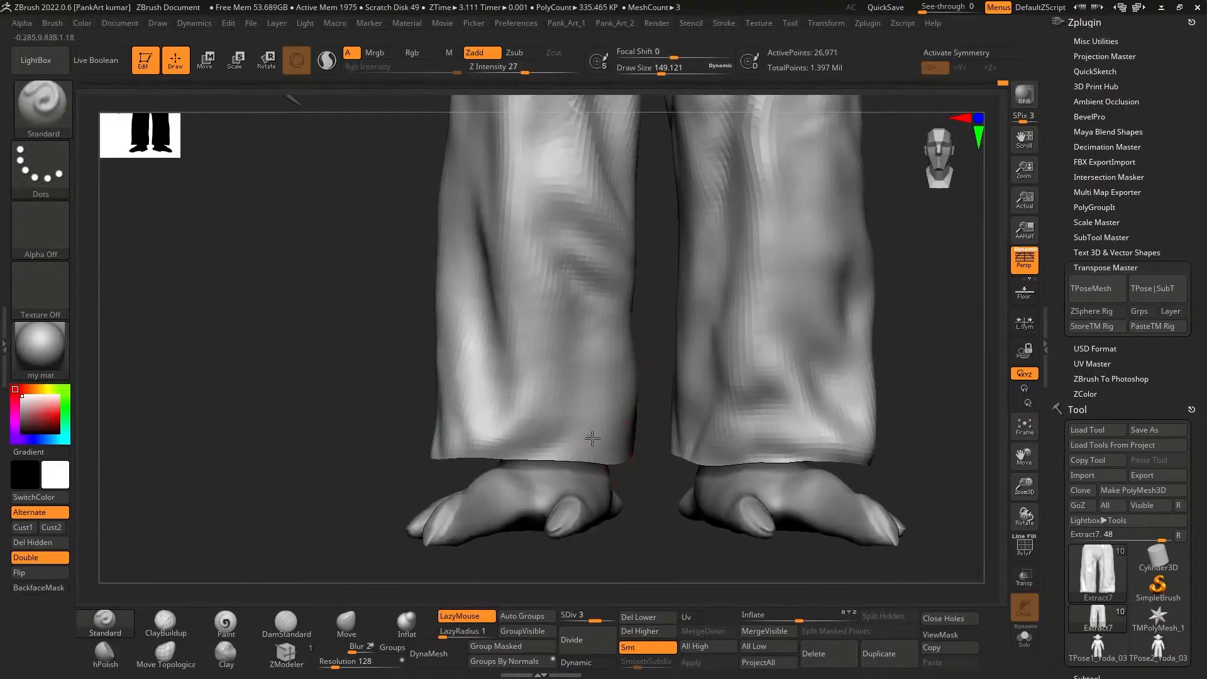
# Build up folds just above the right hem with a smaller ClayBuildup brush and smooth the outer fold
pyautogui.press('b')
pyautogui.press('c')
pyautogui.press('b')
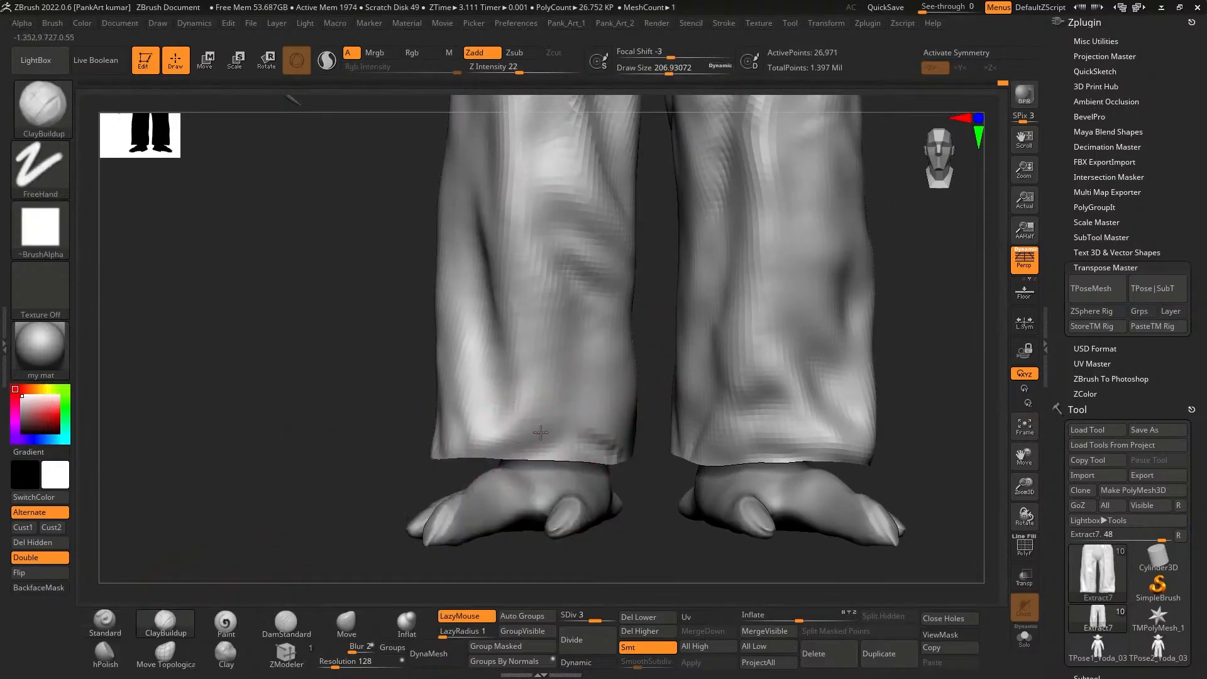
pyautogui.press('[')
pyautogui.moveTo(540, 440); pyautogui.dragTo(580, 421)
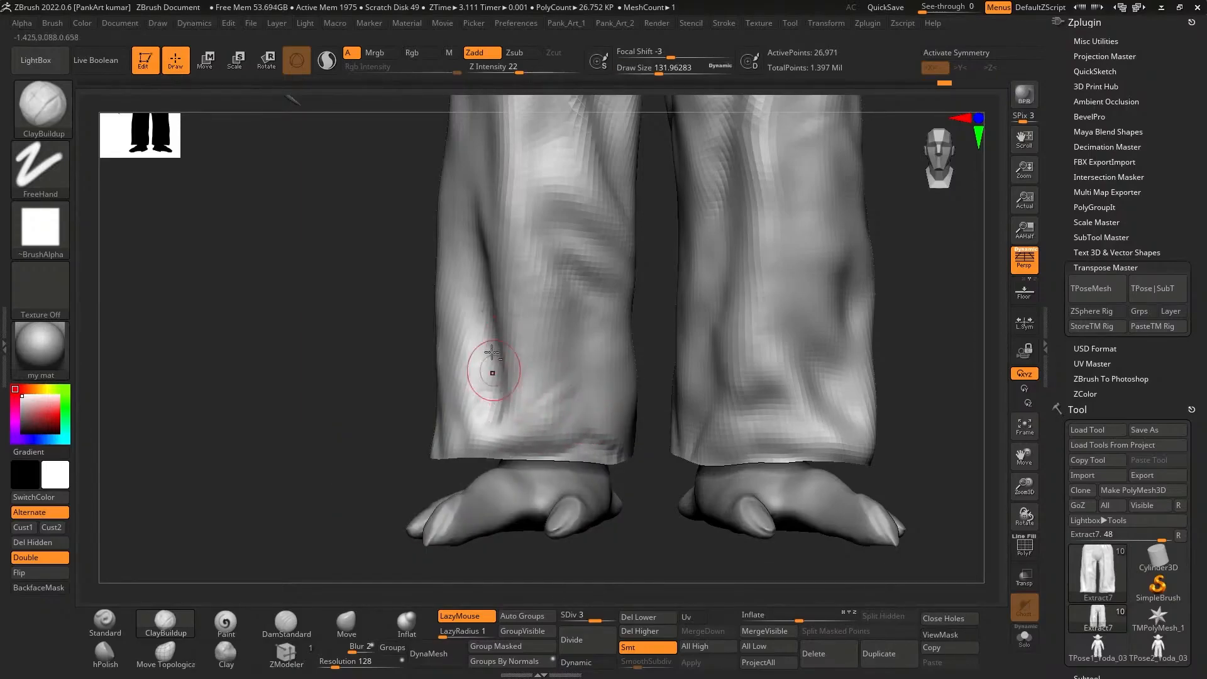
pyautogui.keyDown('shift'); pyautogui.moveTo(498, 394); pyautogui.dragTo(463, 310); pyautogui.keyUp('shift')
# Add folds to the inner right shin below the knee with a resized ClayBuildup brush
pyautogui.click(105, 632)
pyautogui.press('b')
pyautogui.press('c')
pyautogui.press('b')
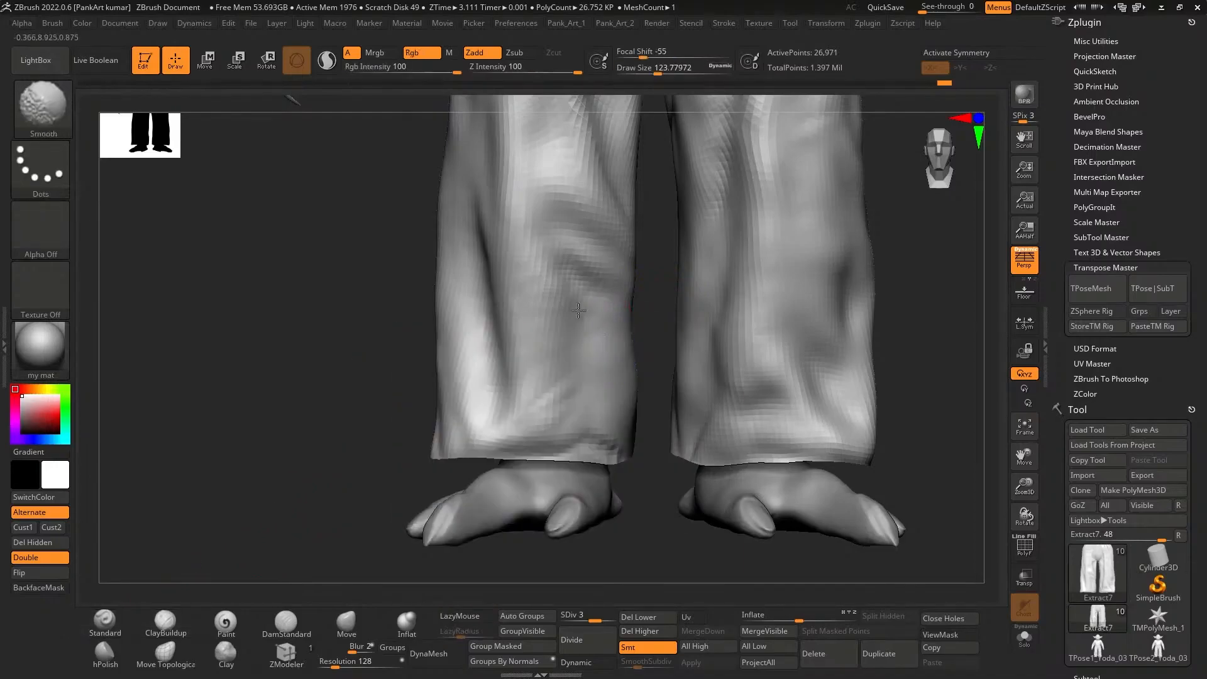
pyautogui.press('space')
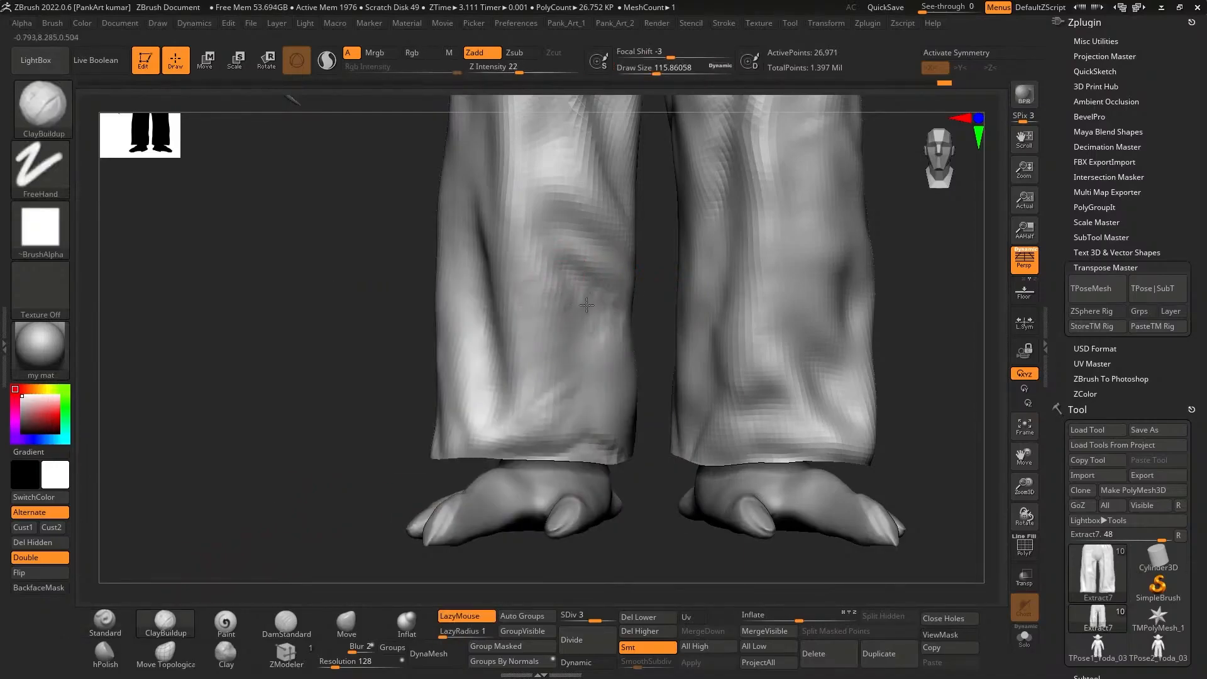
# Sculpt the inner edge of the lower right pant leg with a resized Standard brush and smooth it
pyautogui.press('b')
pyautogui.press('s')
pyautogui.press('t')
pyautogui.press('space')
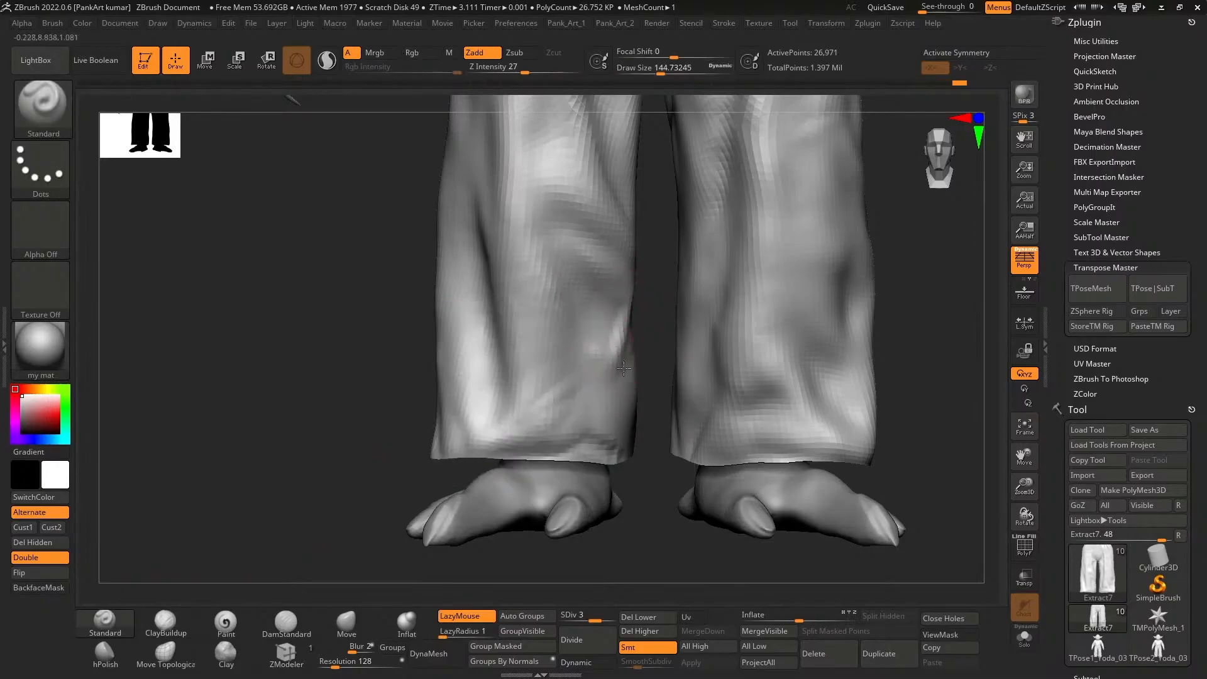
pyautogui.press('space')
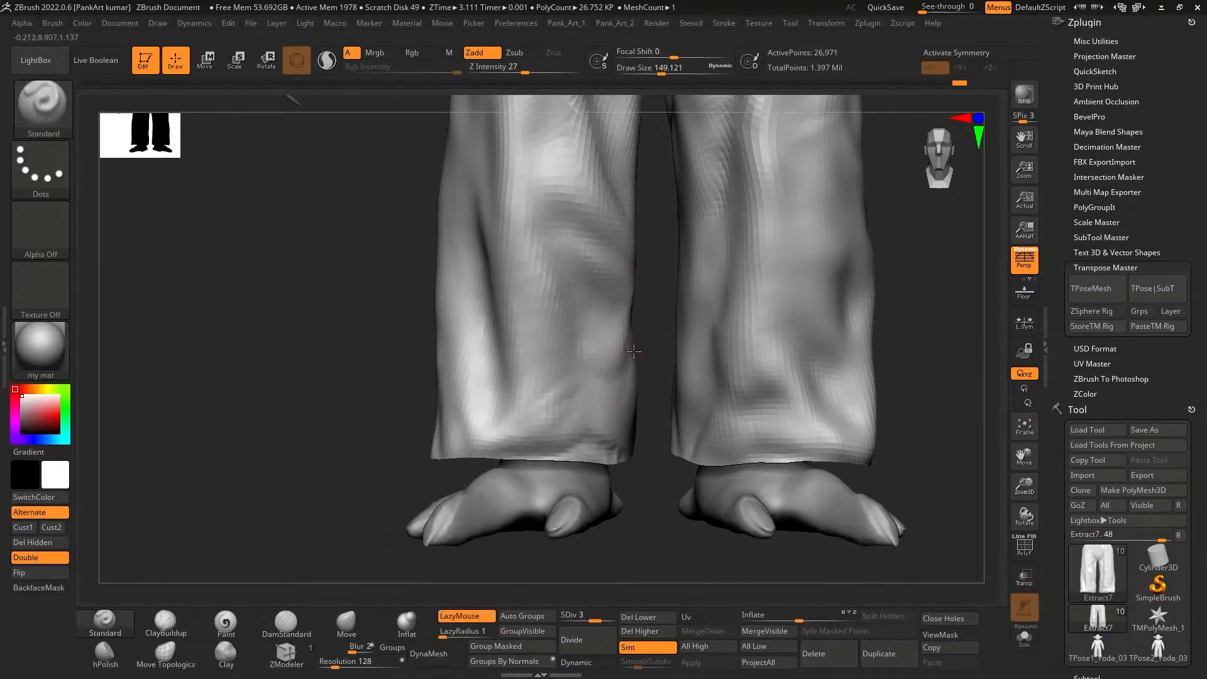
pyautogui.keyDown('shift'); pyautogui.moveTo(636, 385); pyautogui.dragTo(631, 423); pyautogui.keyUp('shift')
# Sculpt narrow gathers below the belt on the back of the pants with a smaller Standard brush
pyautogui.keyDown('ctrl'); pyautogui.moveTo(630, 422); pyautogui.dragTo(704, 301, button='right'); pyautogui.keyUp('ctrl')
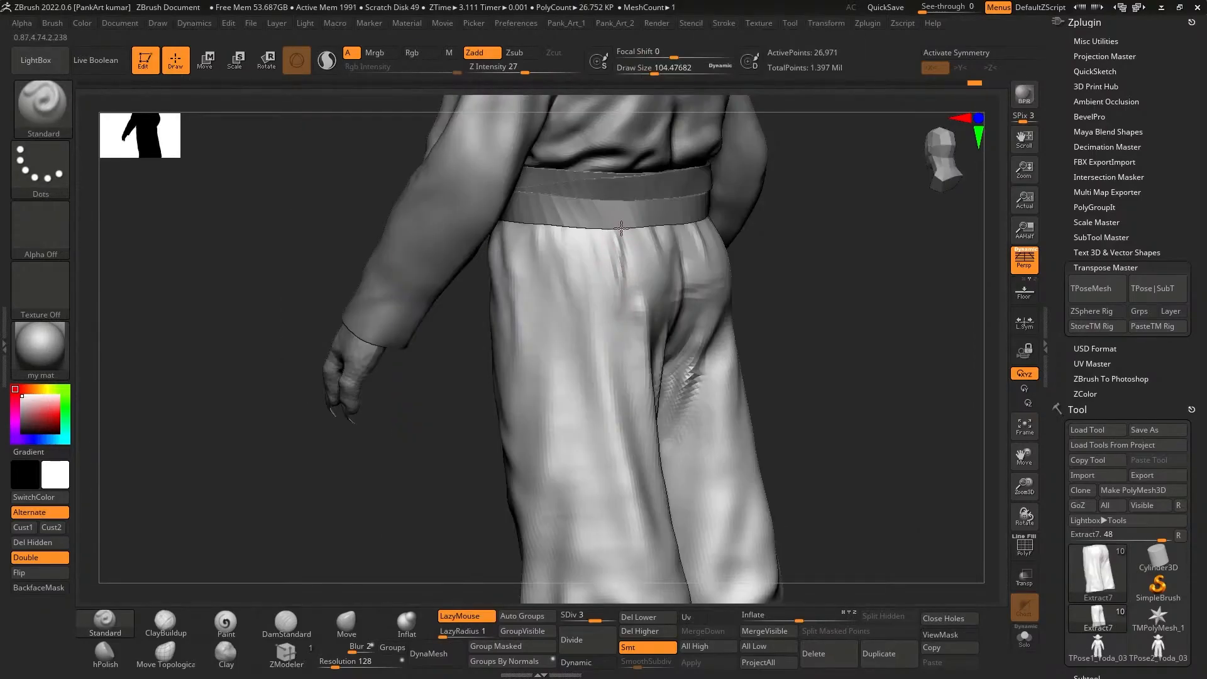
pyautogui.press('space')
pyautogui.moveTo(600, 249)
pyautogui.keyDown('alt'); pyautogui.mouseDown(button='right')
pyautogui.moveTo(624, 240)
pyautogui.moveTo(651, 263)
pyautogui.moveTo(619, 226)
pyautogui.mouseUp(button='right'); pyautogui.keyUp('alt')
pyautogui.press('space')
# Sculpt raised and carved diagonal creases across the back of the left pant leg above the knee
pyautogui.moveTo(582, 280)
pyautogui.mouseDown()
pyautogui.moveTo(613, 306)
pyautogui.moveTo(634, 356)
pyautogui.mouseUp()
pyautogui.moveTo(588, 315)
pyautogui.keyDown('alt'); pyautogui.mouseDown()
pyautogui.moveTo(640, 371)
pyautogui.moveTo(619, 333)
pyautogui.mouseUp(); pyautogui.keyUp('alt')
pyautogui.keyDown('alt'); pyautogui.moveTo(673, 330); pyautogui.dragTo(654, 269, button='right'); pyautogui.keyUp('alt')
pyautogui.moveTo(581, 335); pyautogui.dragTo(646, 342)
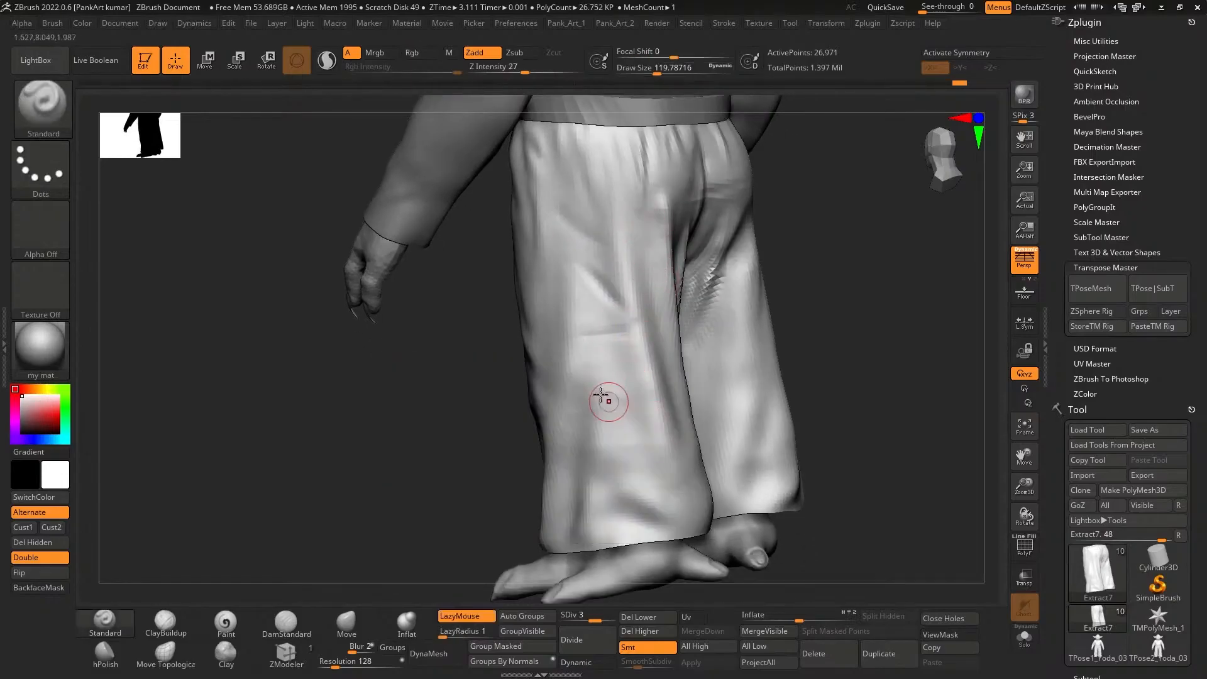
# Sculpt folds on the back of the left calf and a long crease along its outer side with a larger Standard brush
pyautogui.moveTo(592, 389); pyautogui.dragTo(641, 428)
pyautogui.keyDown('shift'); pyautogui.moveTo(633, 422); pyautogui.dragTo(614, 415); pyautogui.keyUp('shift')
pyautogui.keyDown('alt'); pyautogui.moveTo(614, 414); pyautogui.dragTo(622, 377, button='right'); pyautogui.keyUp('alt')
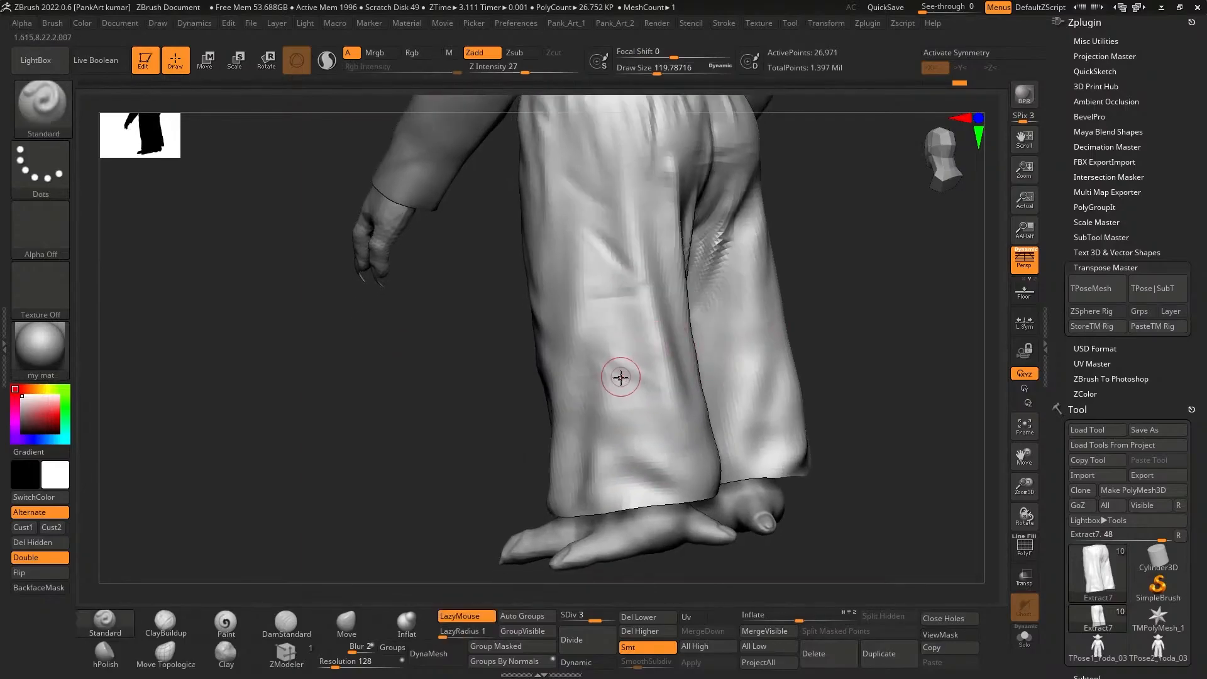
pyautogui.press(']')
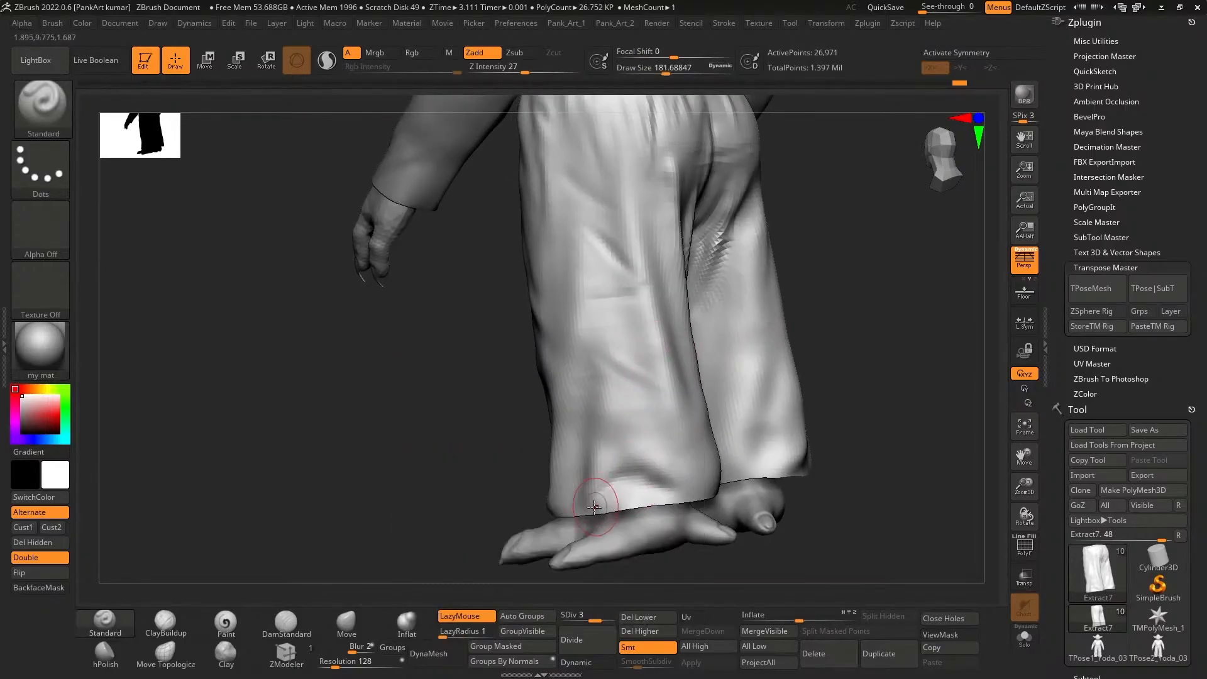
pyautogui.press('space')
pyautogui.moveTo(564, 287); pyautogui.dragTo(567, 487)
pyautogui.keyDown('alt'); pyautogui.moveTo(565, 249); pyautogui.dragTo(539, 384, button='right'); pyautogui.keyUp('alt')
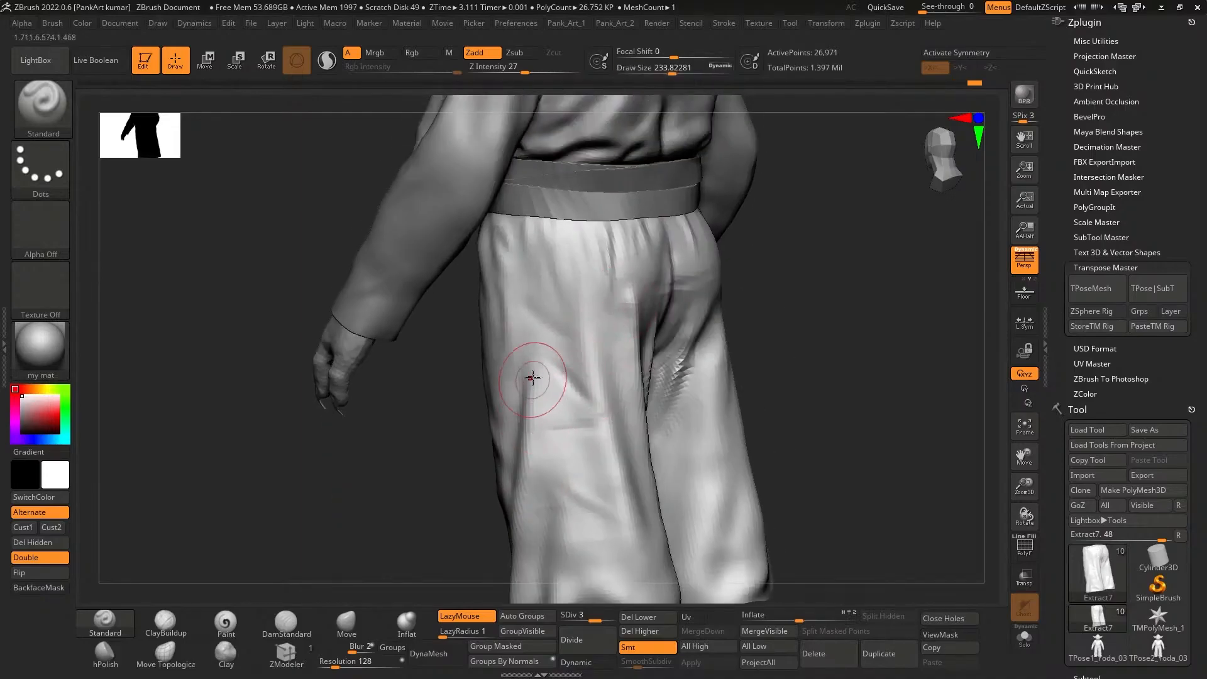
pyautogui.keyDown('alt'); pyautogui.moveTo(569, 553); pyautogui.dragTo(568, 414, button='right'); pyautogui.keyUp('alt')
# Reshape the outer silhouette of the left pant leg with a resized Move brush
pyautogui.click(346, 623)
pyautogui.press('space')
pyautogui.moveTo(537, 441); pyautogui.dragTo(530, 442)
pyautogui.moveTo(582, 266)
pyautogui.keyDown('alt'); pyautogui.mouseDown(button='right')
pyautogui.moveTo(534, 353)
pyautogui.moveTo(543, 334)
pyautogui.mouseUp(button='right'); pyautogui.keyUp('alt')
pyautogui.press('space')
pyautogui.moveTo(508, 361); pyautogui.dragTo(478, 368)
# Sculpt a vertical fold down the outer edge of the left pant leg with a resized Standard brush and smooth it
pyautogui.click(105, 623)
pyautogui.press('space')
pyautogui.moveTo(470, 311)
pyautogui.mouseDown()
pyautogui.moveTo(482, 288)
pyautogui.moveTo(482, 452)
pyautogui.mouseUp()
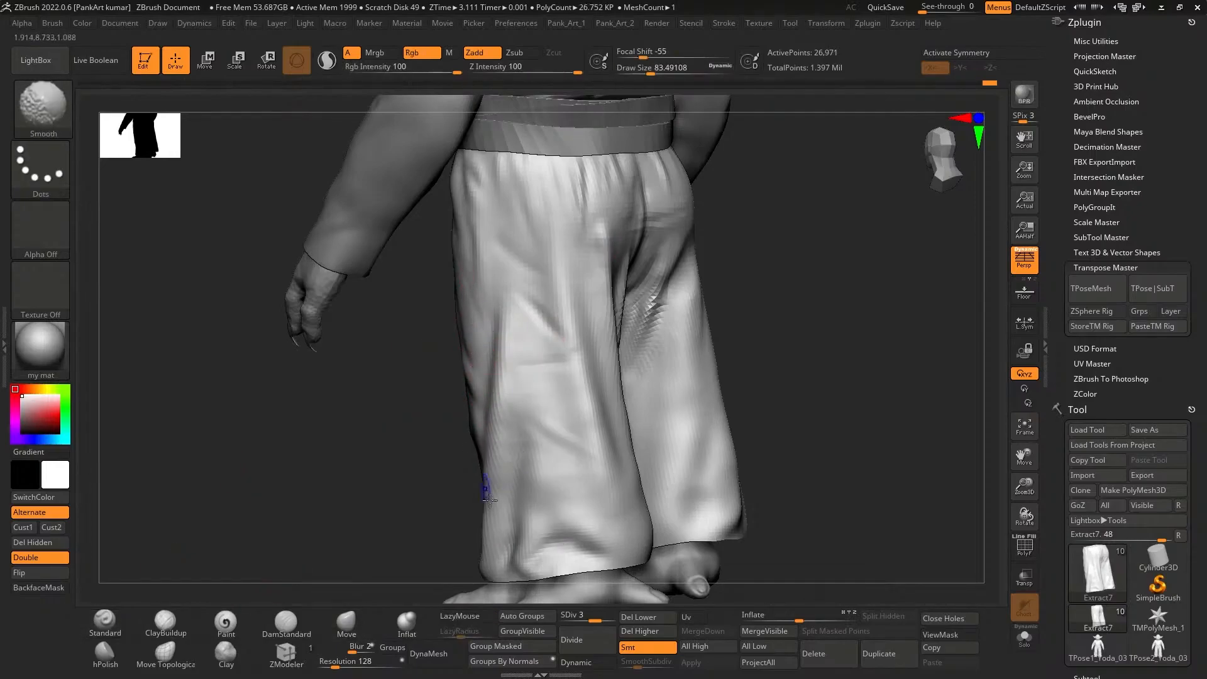
pyautogui.keyDown('alt'); pyautogui.moveTo(646, 281); pyautogui.dragTo(639, 350, button='right'); pyautogui.keyUp('alt')
pyautogui.moveTo(639, 350)
pyautogui.keyDown('shift'); pyautogui.mouseDown()
pyautogui.moveTo(614, 369)
pyautogui.moveTo(639, 350)
pyautogui.mouseUp(); pyautogui.keyUp('shift')
pyautogui.moveTo(660, 333)
pyautogui.mouseDown(button='right')
pyautogui.moveTo(698, 322)
pyautogui.moveTo(656, 354)
pyautogui.mouseUp(button='right')
pyautogui.moveTo(657, 354); pyautogui.dragTo(730, 312, button='right')
# Adjust the left pant leg's outer contour around the knee with differently sized Move brushes
pyautogui.click(347, 622)
pyautogui.press('space')
pyautogui.moveTo(490, 363); pyautogui.dragTo(534, 363)
pyautogui.press('space')
pyautogui.moveTo(463, 345); pyautogui.dragTo(477, 381)
pyautogui.press('space')
# Sculpt a fold on the back of the lower right pant leg with a resized Standard brush
pyautogui.moveTo(572, 333)
pyautogui.mouseDown(button='right')
pyautogui.moveTo(643, 313)
pyautogui.moveTo(602, 368)
pyautogui.mouseUp(button='right')
pyautogui.press('b')
pyautogui.press('s')
pyautogui.press('t')
pyautogui.keyDown('alt'); pyautogui.moveTo(622, 413); pyautogui.dragTo(630, 382, button='right'); pyautogui.keyUp('alt')
pyautogui.press('space')
pyautogui.moveTo(619, 422)
pyautogui.mouseDown()
pyautogui.moveTo(602, 423)
pyautogui.moveTo(631, 432)
pyautogui.mouseUp()
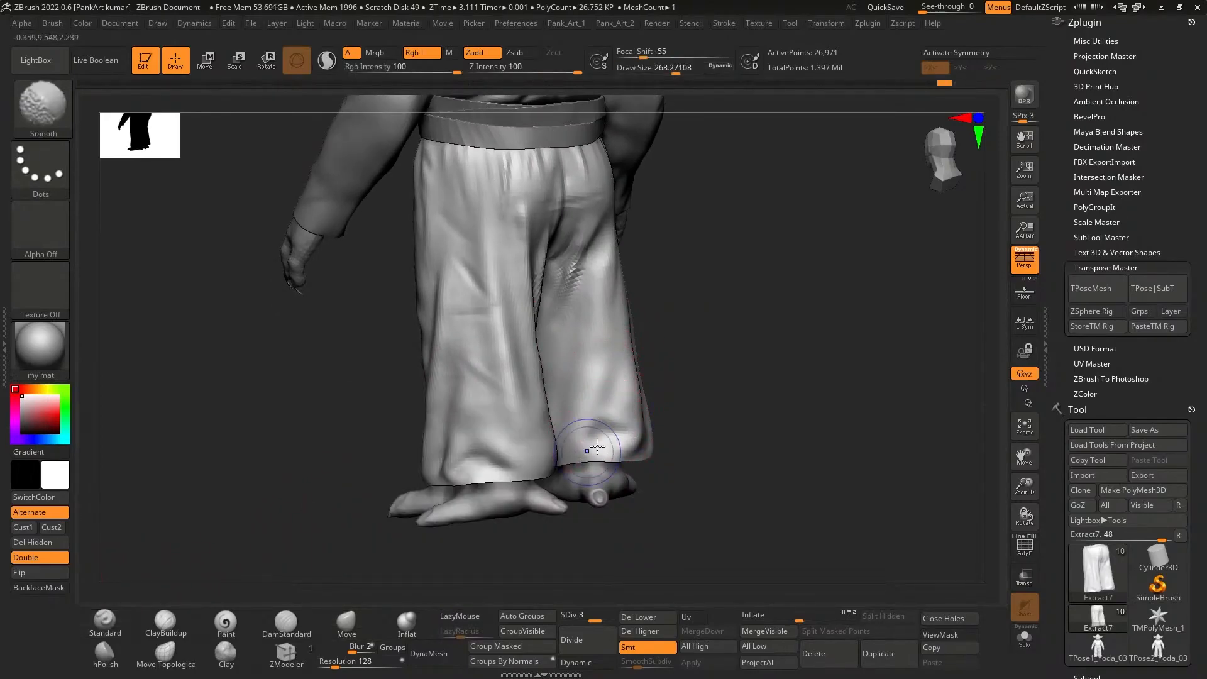
pyautogui.keyDown('alt'); pyautogui.moveTo(587, 452); pyautogui.dragTo(625, 445, button='right'); pyautogui.keyUp('alt')
pyautogui.press('b')
pyautogui.press('p')
pyautogui.press('i')
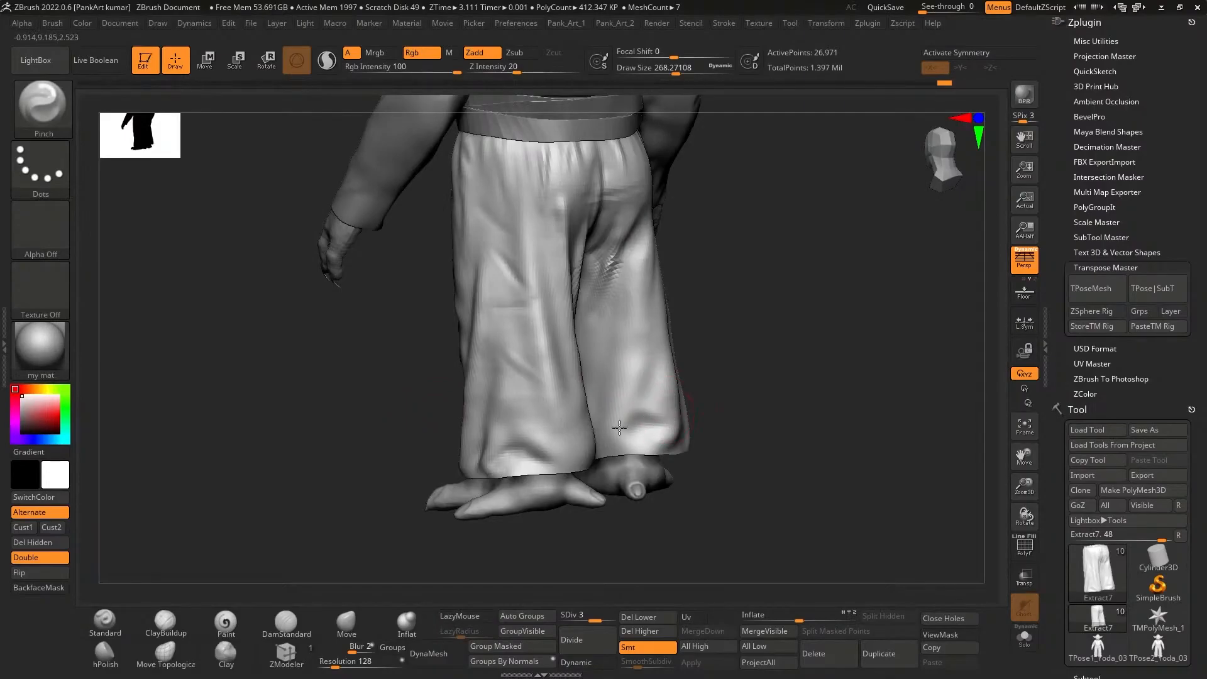
# Build up folds above the right pant hem and on the calf with a resized Standard brush, smoothing between strokes
pyautogui.click(115, 626)
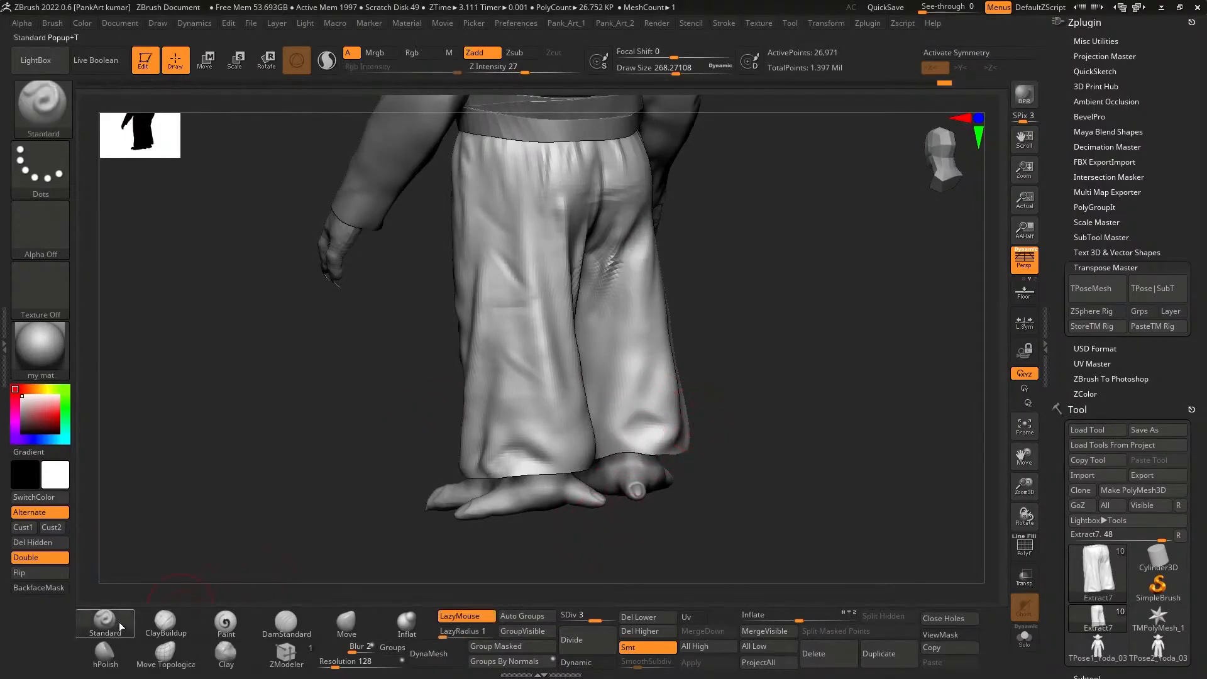
pyautogui.press('l')
pyautogui.keyDown('shift'); pyautogui.moveTo(667, 446); pyautogui.dragTo(646, 466); pyautogui.keyUp('shift')
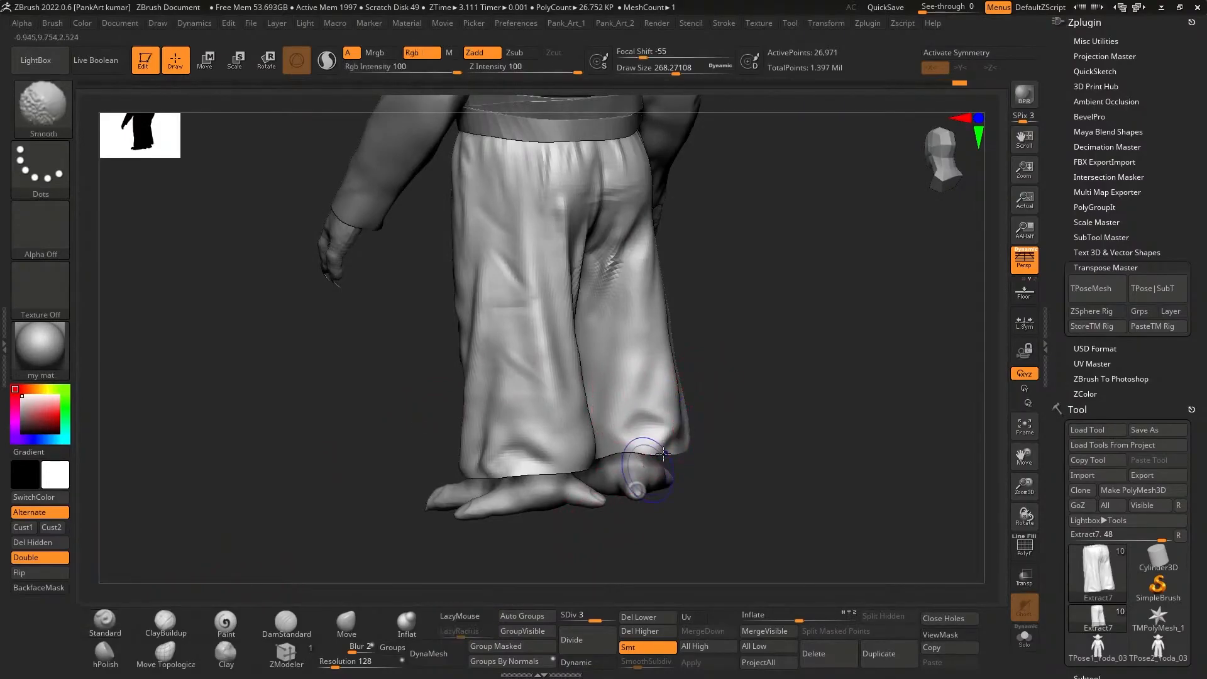
pyautogui.moveTo(612, 417); pyautogui.dragTo(608, 442)
pyautogui.keyDown('shift'); pyautogui.moveTo(673, 405); pyautogui.dragTo(631, 416); pyautogui.keyUp('shift')
pyautogui.press('space')
pyautogui.moveTo(657, 420); pyautogui.dragTo(617, 435)
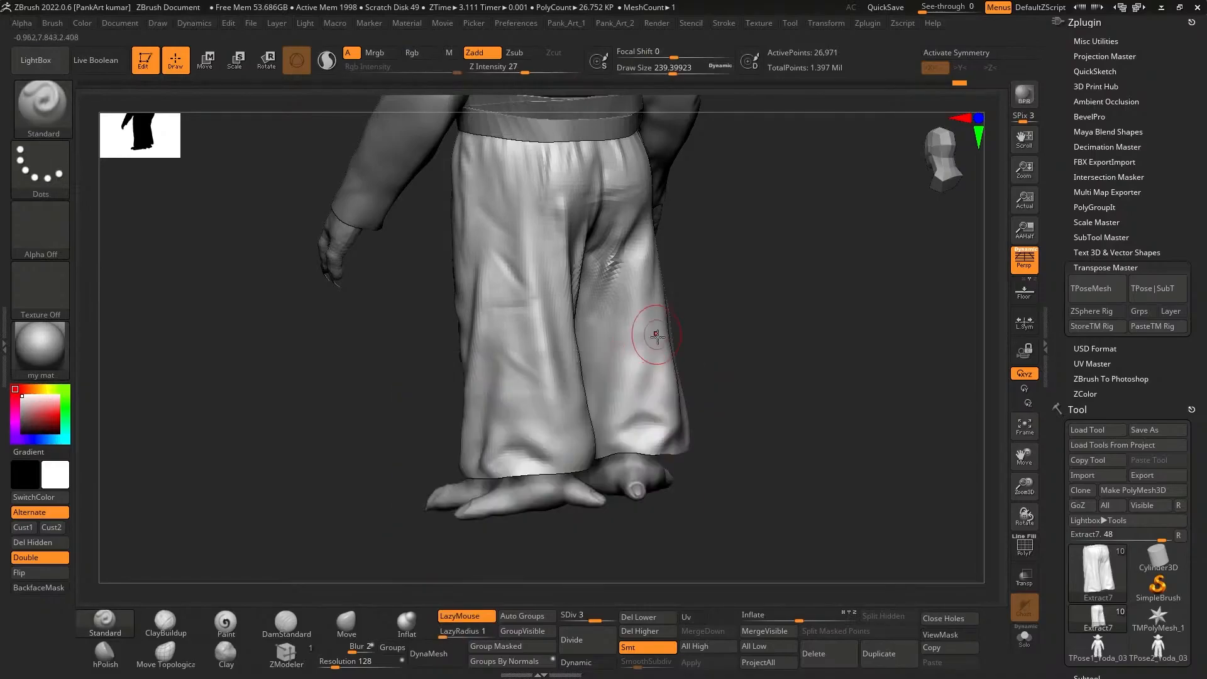
pyautogui.moveTo(628, 413); pyautogui.dragTo(614, 433)
pyautogui.keyDown('shift'); pyautogui.moveTo(634, 388); pyautogui.dragTo(640, 350); pyautogui.keyUp('shift')
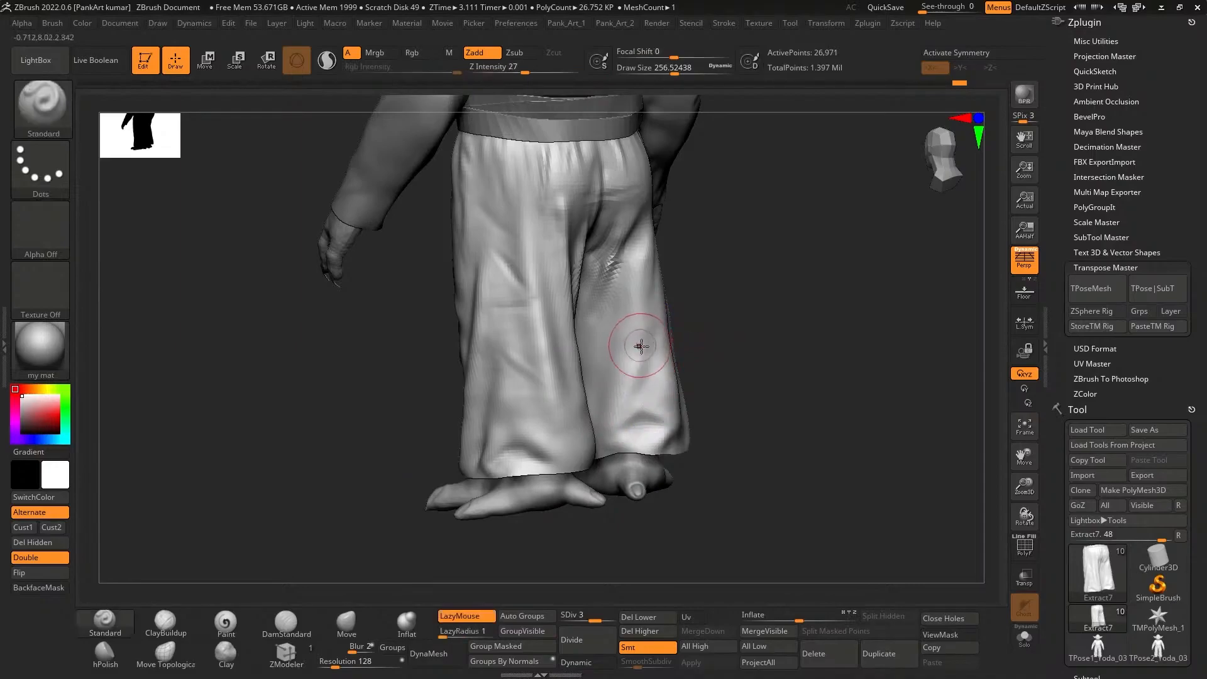
# Carve a diagonal crease into the back of the right thigh below the seat and smooth the surrounding cloth
pyautogui.keyDown('shift'); pyautogui.moveTo(647, 227); pyautogui.dragTo(644, 246); pyautogui.keyUp('shift')
pyautogui.moveTo(641, 270); pyautogui.dragTo(547, 314, button='right')
pyautogui.keyDown('alt'); pyautogui.moveTo(547, 314); pyautogui.dragTo(538, 375, button='right'); pyautogui.keyUp('alt')
pyautogui.rightClick(538, 375)
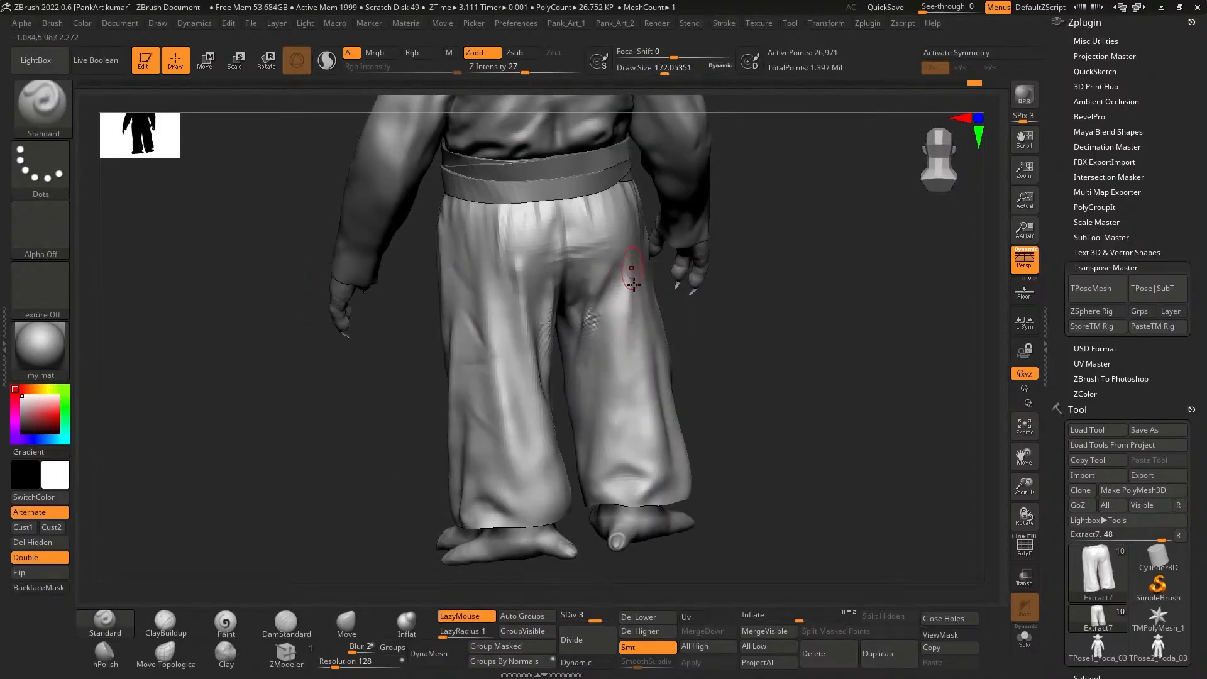
pyautogui.keyDown('alt'); pyautogui.moveTo(622, 270); pyautogui.dragTo(591, 314); pyautogui.keyUp('alt')
pyautogui.rightClick(535, 384)
pyautogui.moveTo(571, 438); pyautogui.dragTo(618, 307, button='right')
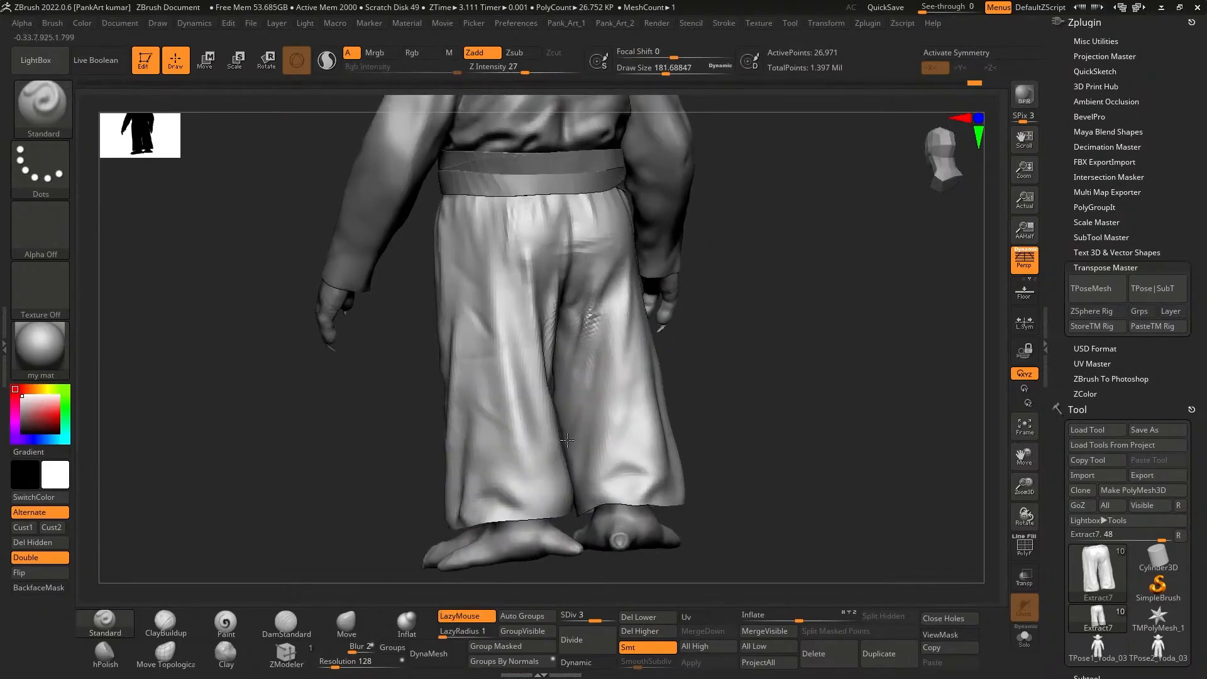
pyautogui.keyDown('shift'); pyautogui.moveTo(605, 327); pyautogui.dragTo(590, 434); pyautogui.keyUp('shift')
pyautogui.moveTo(641, 406); pyautogui.dragTo(576, 398, button='right')
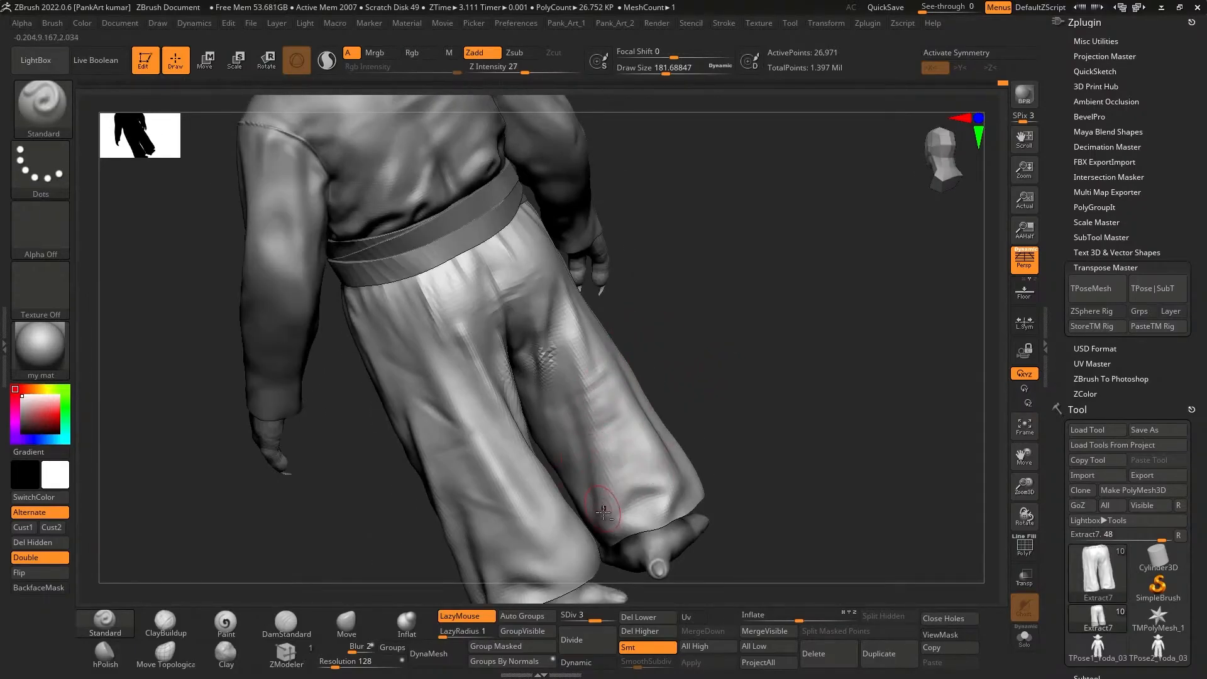
pyautogui.keyDown('shift'); pyautogui.moveTo(503, 292); pyautogui.dragTo(684, 299, button='right'); pyautogui.keyUp('shift')
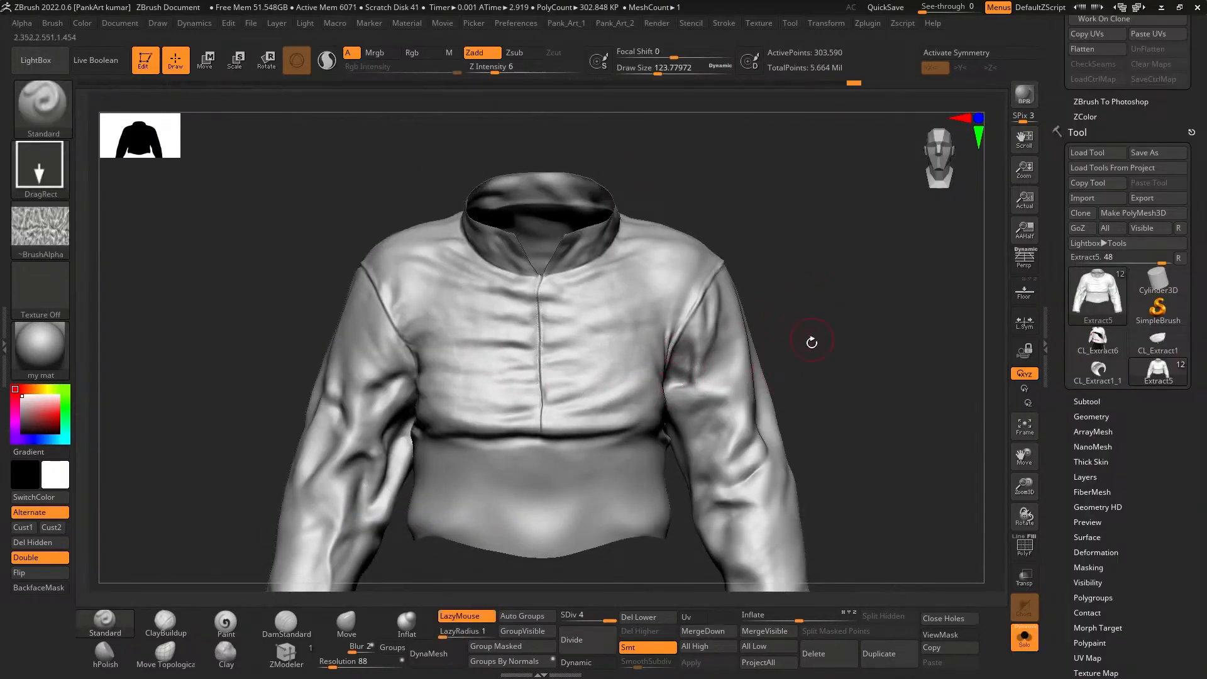
# Examine the isolated shirt's folds from the front, sides and back, and undo the last two edits
pyautogui.moveTo(728, 307); pyautogui.dragTo(603, 311, button='right')
pyautogui.moveTo(923, 308); pyautogui.dragTo(712, 323, button='right')
pyautogui.keyDown('shift'); pyautogui.moveTo(894, 385); pyautogui.dragTo(861, 380, button='right'); pyautogui.keyUp('shift')
pyautogui.keyDown('alt'); pyautogui.moveTo(861, 381); pyautogui.dragTo(768, 342, button='right'); pyautogui.keyUp('alt')
pyautogui.keyDown('alt'); pyautogui.moveTo(569, 370); pyautogui.dragTo(717, 402, button='right'); pyautogui.keyUp('alt')
pyautogui.keyDown('alt'); pyautogui.moveTo(738, 549); pyautogui.dragTo(675, 505, button='right'); pyautogui.keyUp('alt')
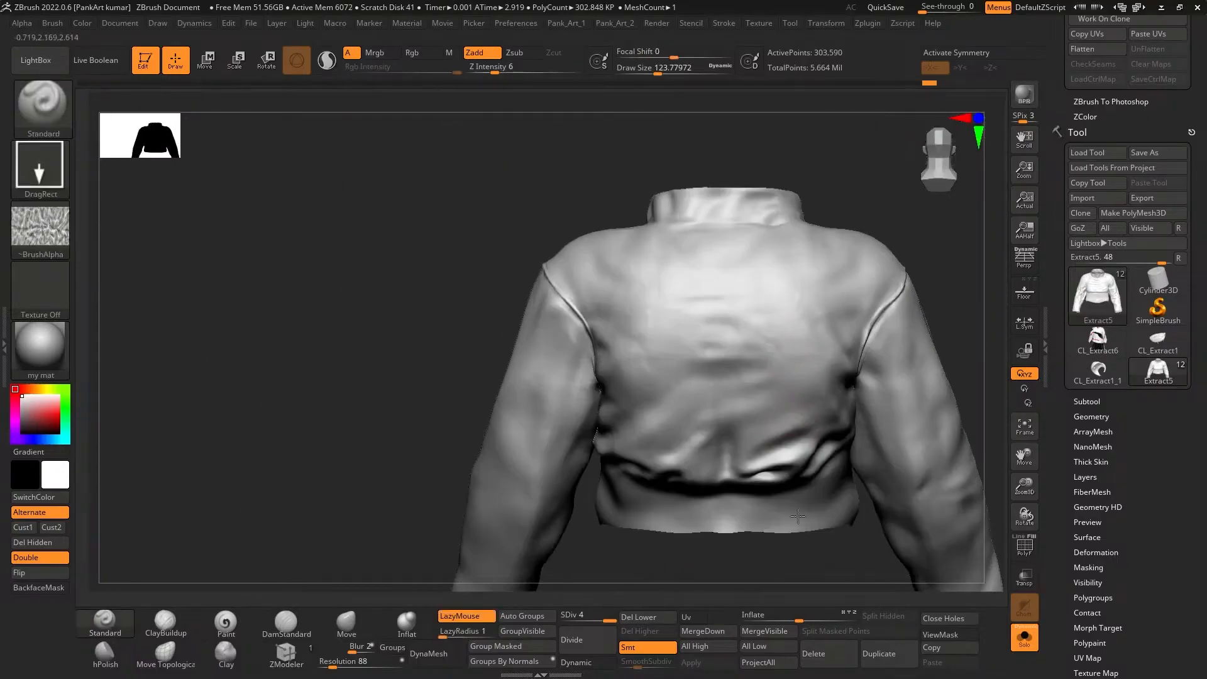
pyautogui.keyDown('shift'); pyautogui.moveTo(703, 418); pyautogui.dragTo(848, 420, button='right'); pyautogui.keyUp('shift')
pyautogui.hotkey('ctrl', 'z')
pyautogui.hotkey('ctrl', 'z')
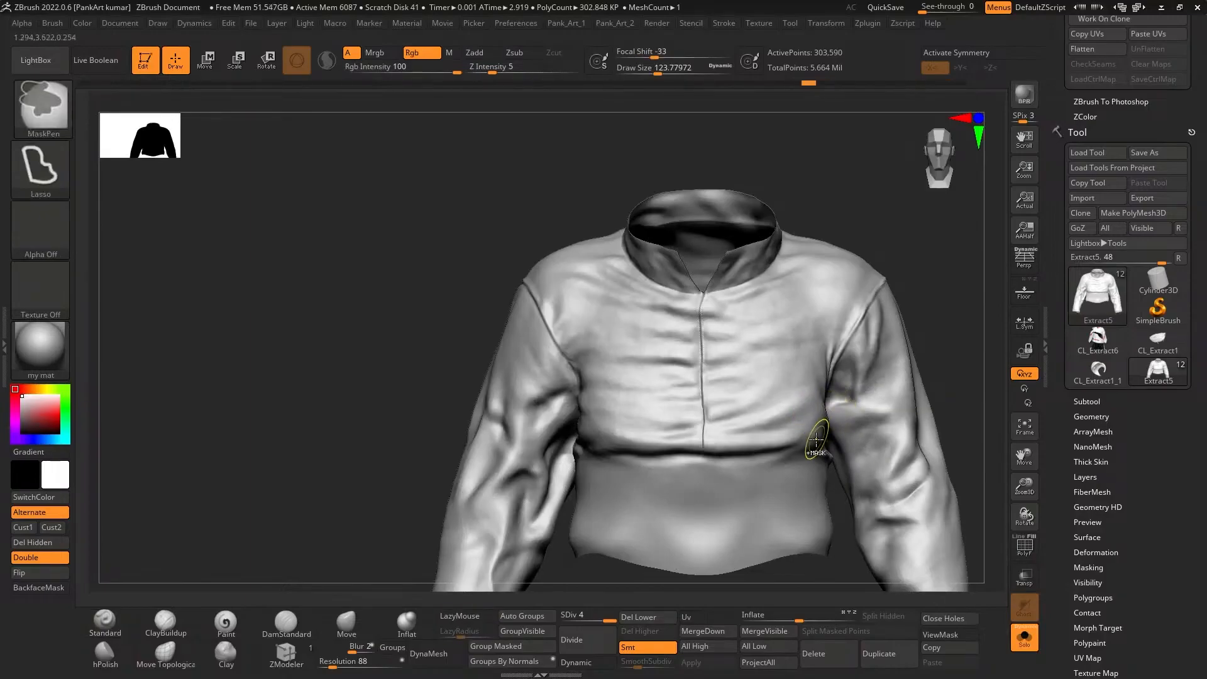
# Import the alpha pdisp_Paper_CrumpledPackingPaper01_SDX030114 copy and choose a crumpled-paper alpha for the Standard brush
pyautogui.click(40, 226)
pyautogui.click(40, 226)
pyautogui.click(116, 505)
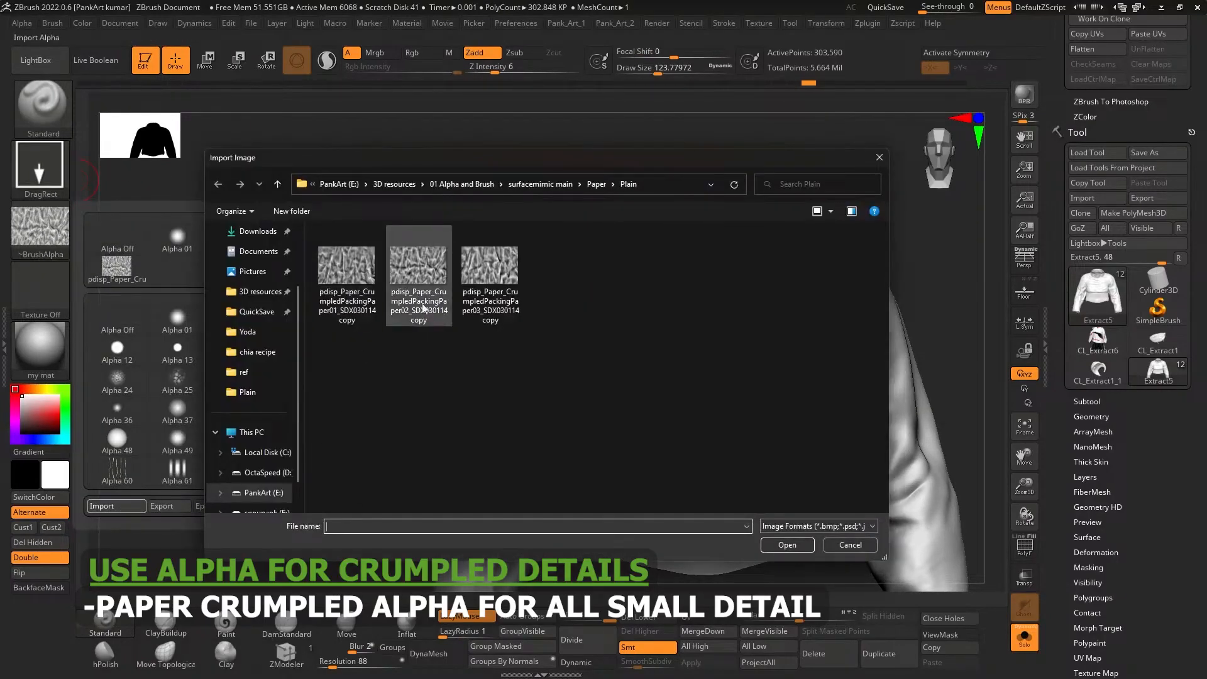
pyautogui.doubleClick(354, 291)
pyautogui.click(47, 240)
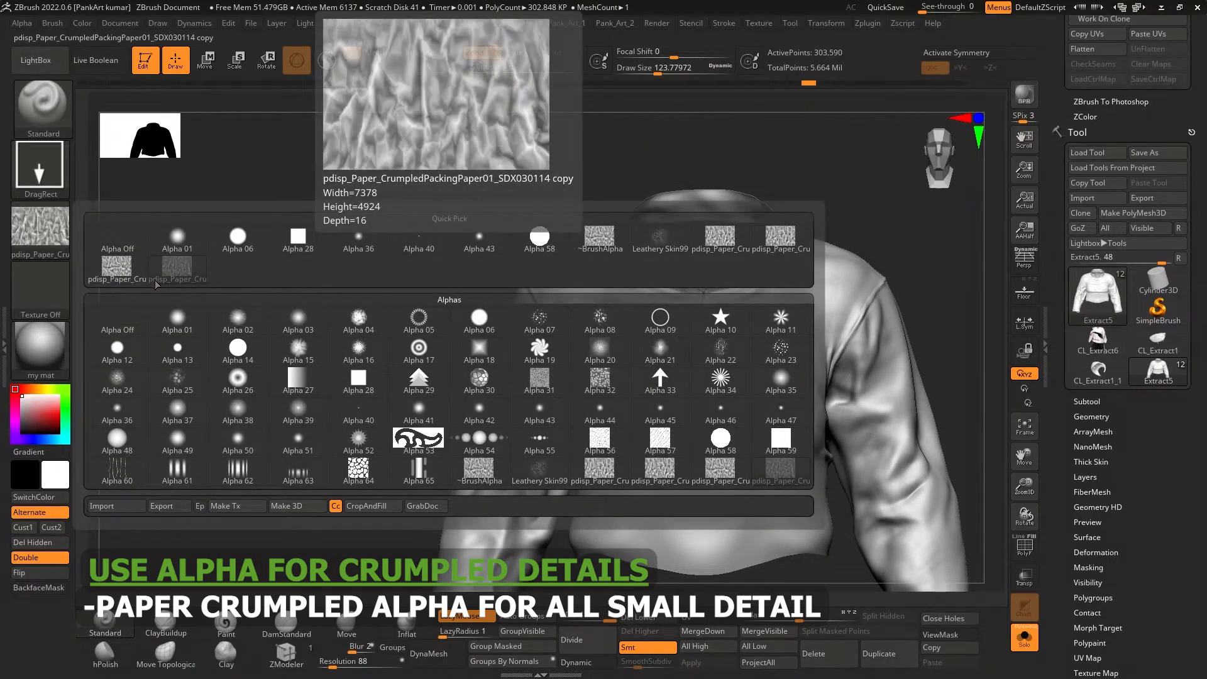
pyautogui.click(779, 242)
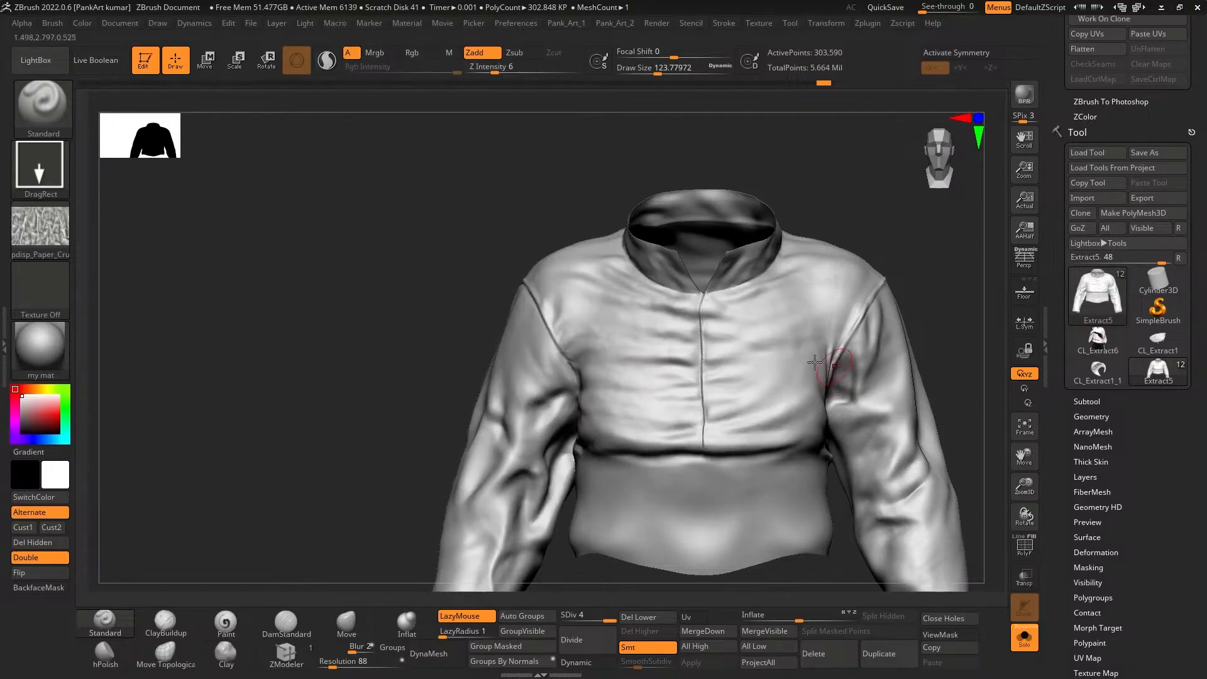
# Stamp faint crumpled-paper detail over the shirt's chest, back and sleeves with the DragRect stroke, undoing an unwanted edit and adjusting the intensity
pyautogui.keyDown('alt'); pyautogui.moveTo(946, 349); pyautogui.dragTo(875, 330); pyautogui.keyUp('alt')
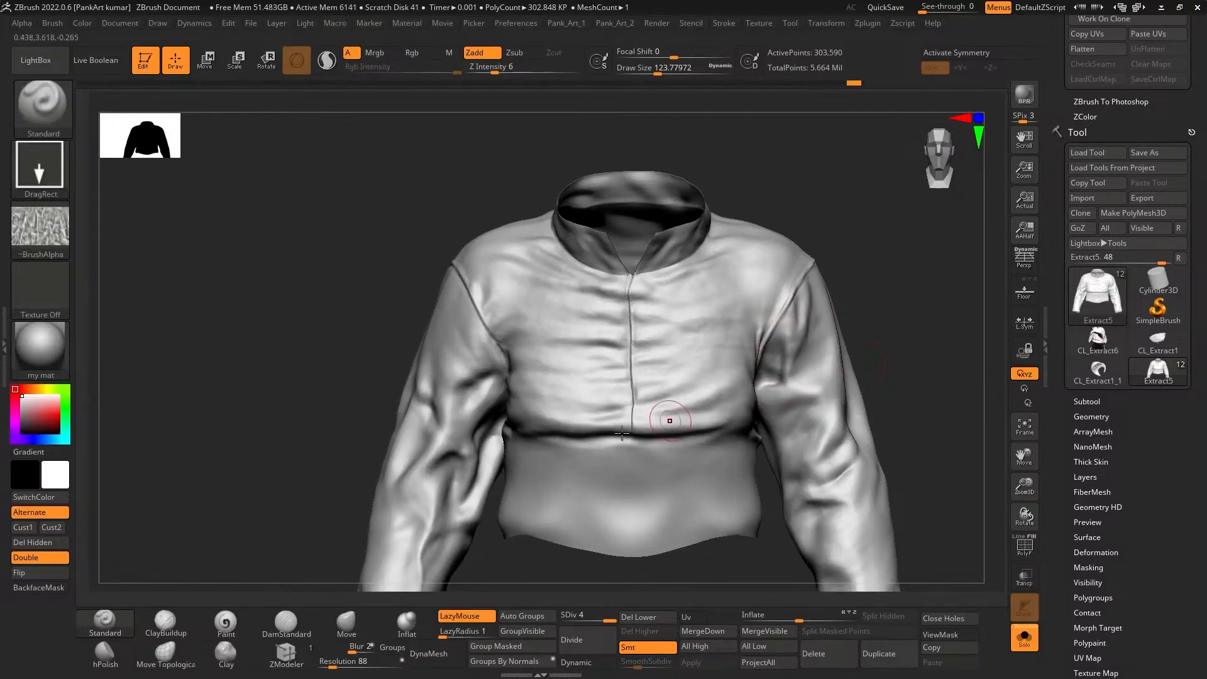
pyautogui.keyDown('alt'); pyautogui.moveTo(670, 421); pyautogui.dragTo(696, 323, button='right'); pyautogui.keyUp('alt')
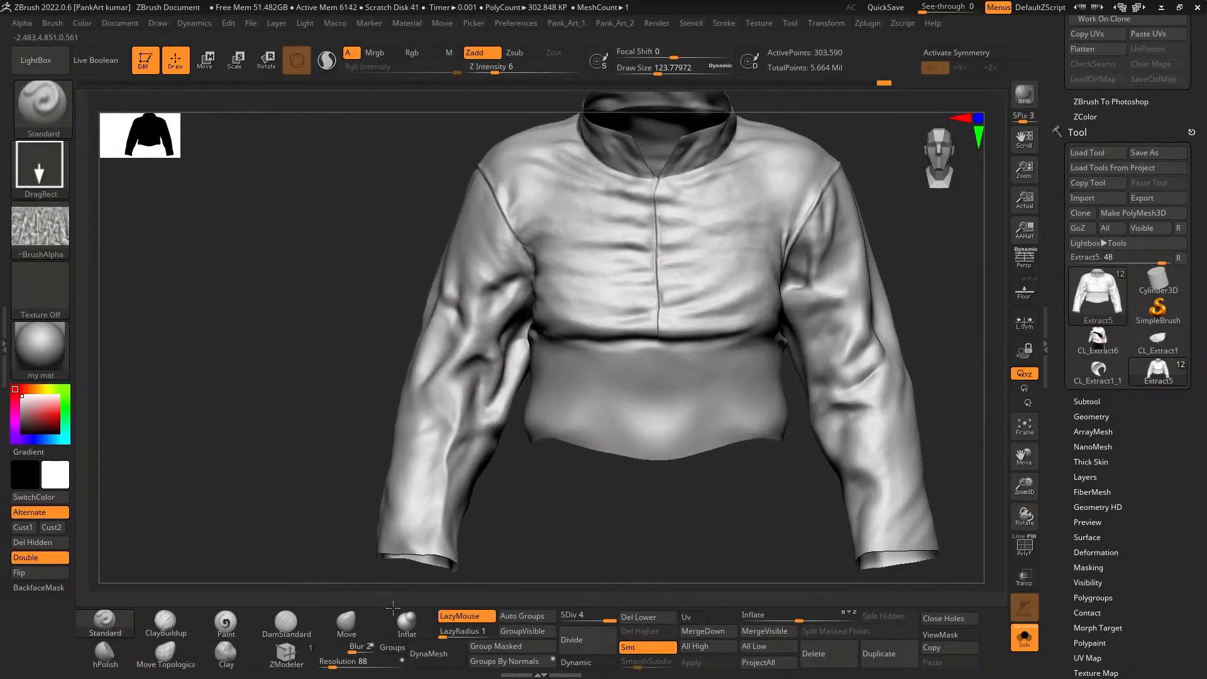
pyautogui.moveTo(537, 394); pyautogui.dragTo(622, 384, button='right')
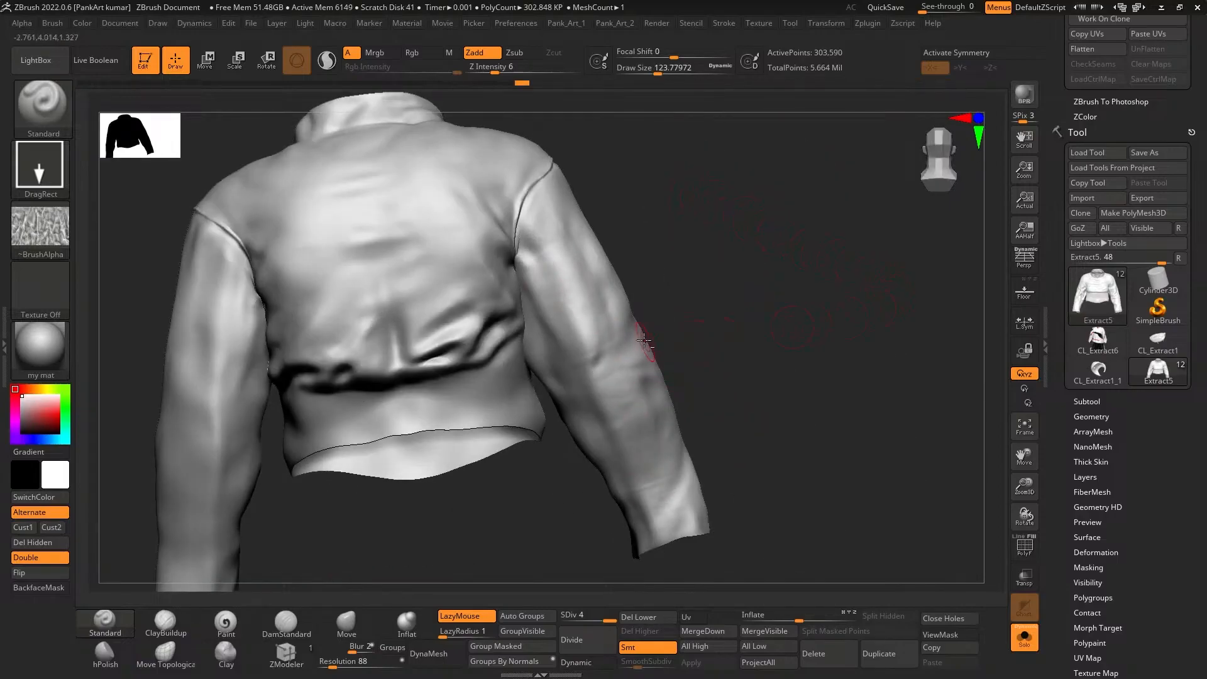
pyautogui.moveTo(645, 340); pyautogui.dragTo(609, 245, button='right')
pyautogui.moveTo(659, 351); pyautogui.dragTo(521, 391, button='right')
pyautogui.hotkey('ctrl', 'z')
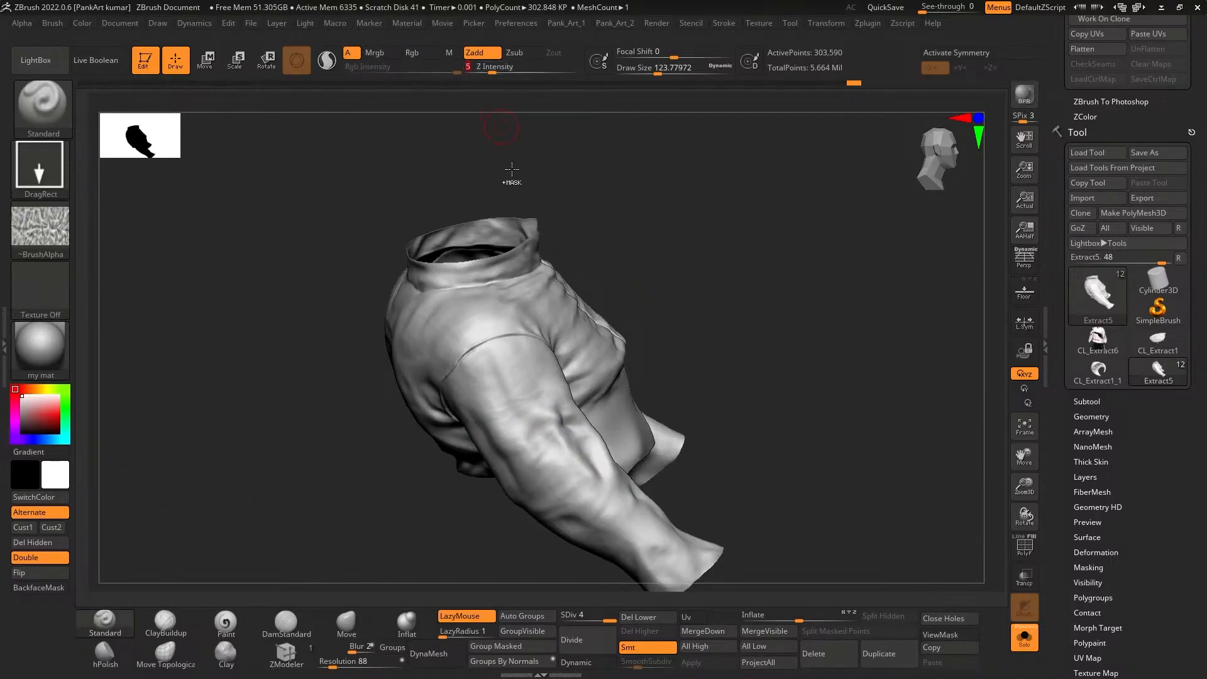
pyautogui.moveTo(695, 296); pyautogui.dragTo(438, 538, button='right')
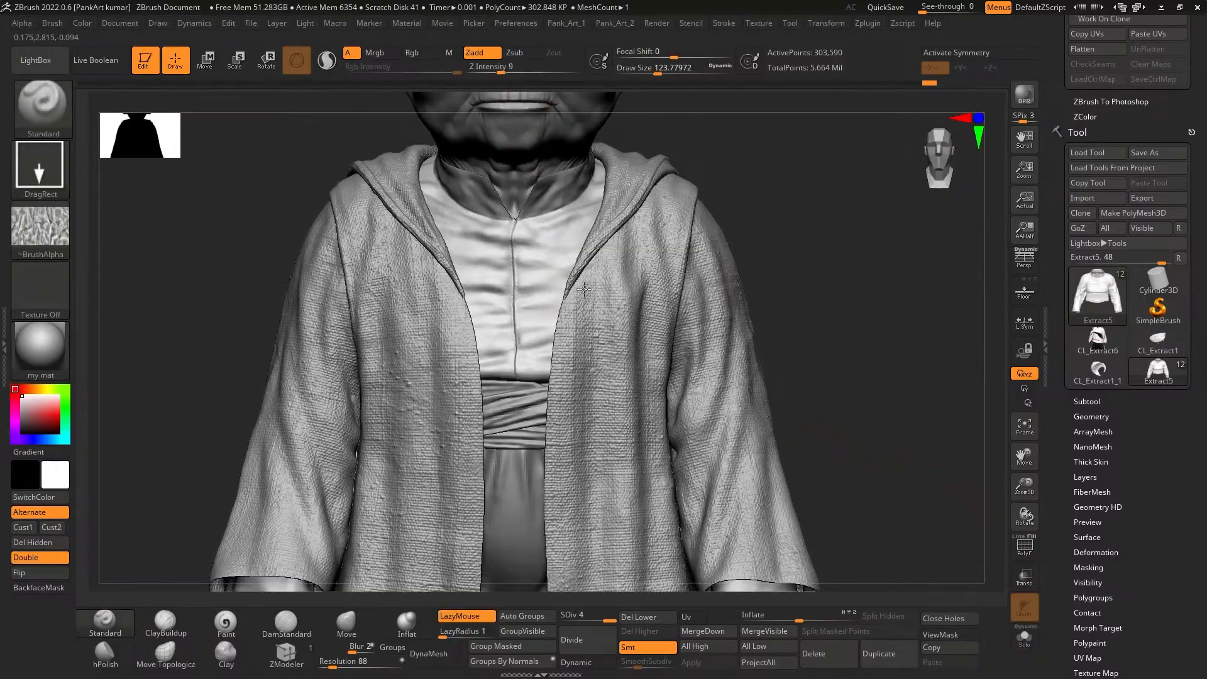
pyautogui.click(499, 70)
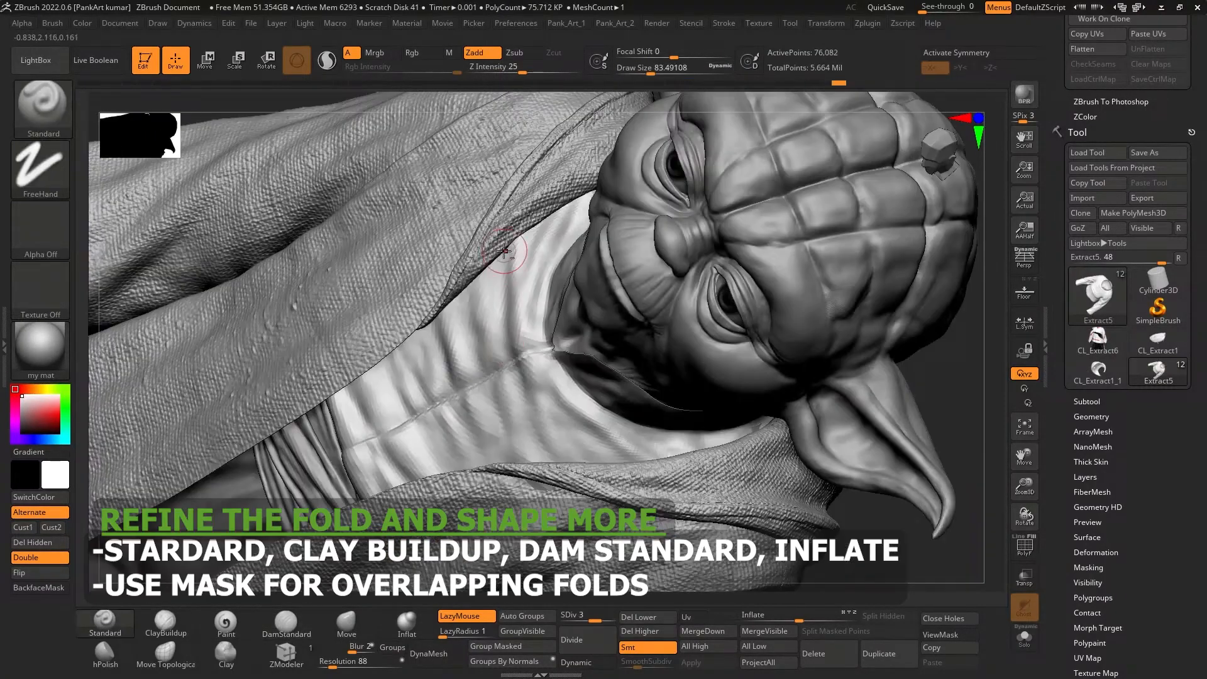
# Sculpt a series of folds across the shirt's chest beside the centre seam with the freehand Standard brush at Z Intensity 25
pyautogui.moveTo(538, 232); pyautogui.dragTo(527, 378)
pyautogui.moveTo(498, 322); pyautogui.dragTo(515, 397)
pyautogui.moveTo(464, 297); pyautogui.dragTo(479, 390)
pyautogui.moveTo(420, 336); pyautogui.dragTo(436, 409)
pyautogui.moveTo(383, 364); pyautogui.dragTo(402, 391)
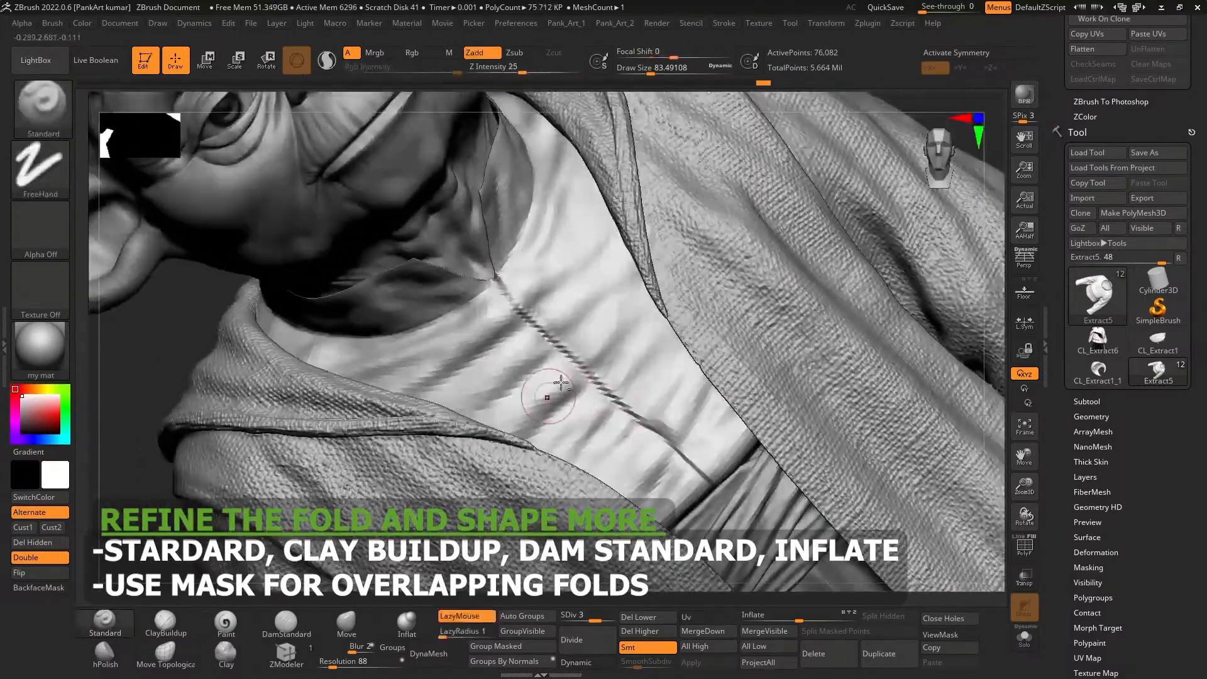
# Smooth the chest folds, extend one from the seam toward the robe edge, and step back through the undo history
pyautogui.press('shift')
pyautogui.keyDown('shift'); pyautogui.moveTo(526, 413); pyautogui.dragTo(609, 465); pyautogui.keyUp('shift')
pyautogui.moveTo(650, 387); pyautogui.dragTo(694, 355)
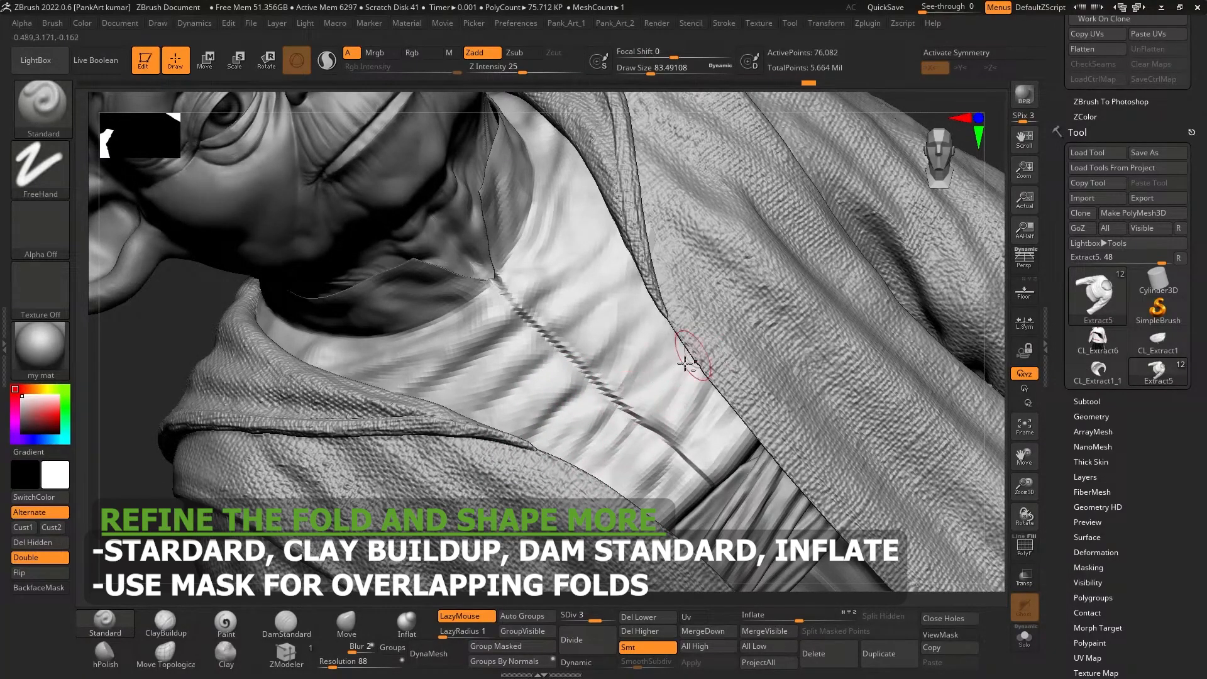
pyautogui.press('shift')
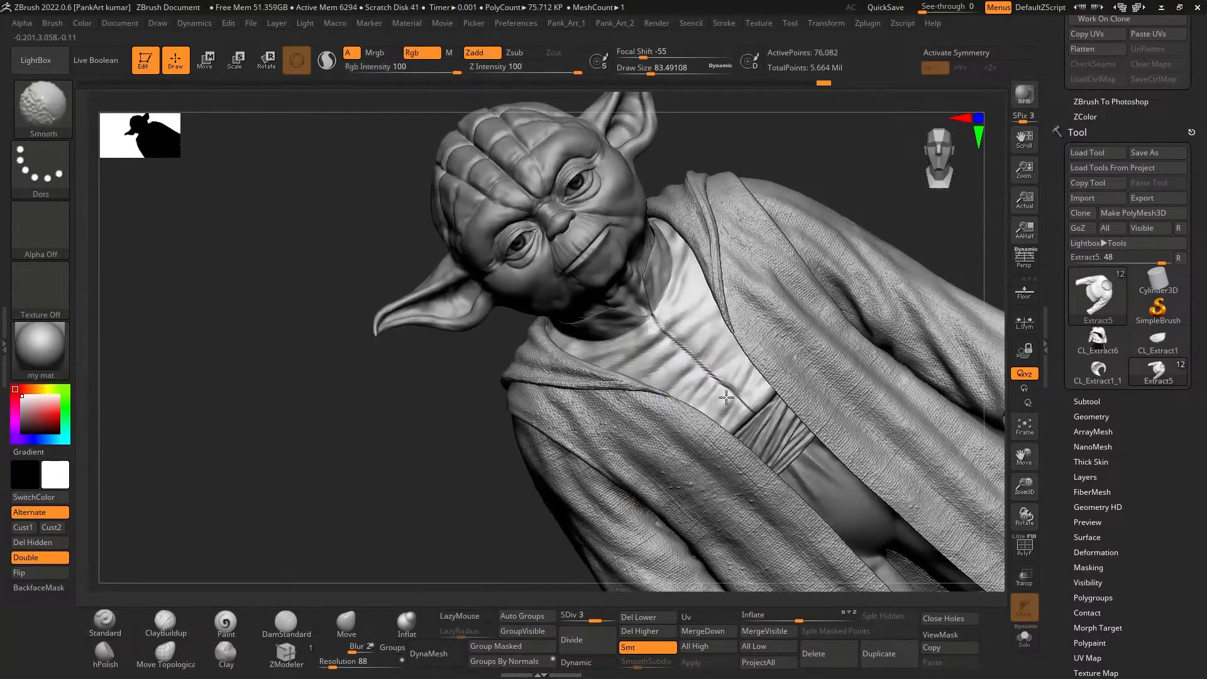
pyautogui.moveTo(823, 82)
pyautogui.mouseDown()
pyautogui.moveTo(753, 86)
pyautogui.moveTo(778, 83)
pyautogui.mouseUp()
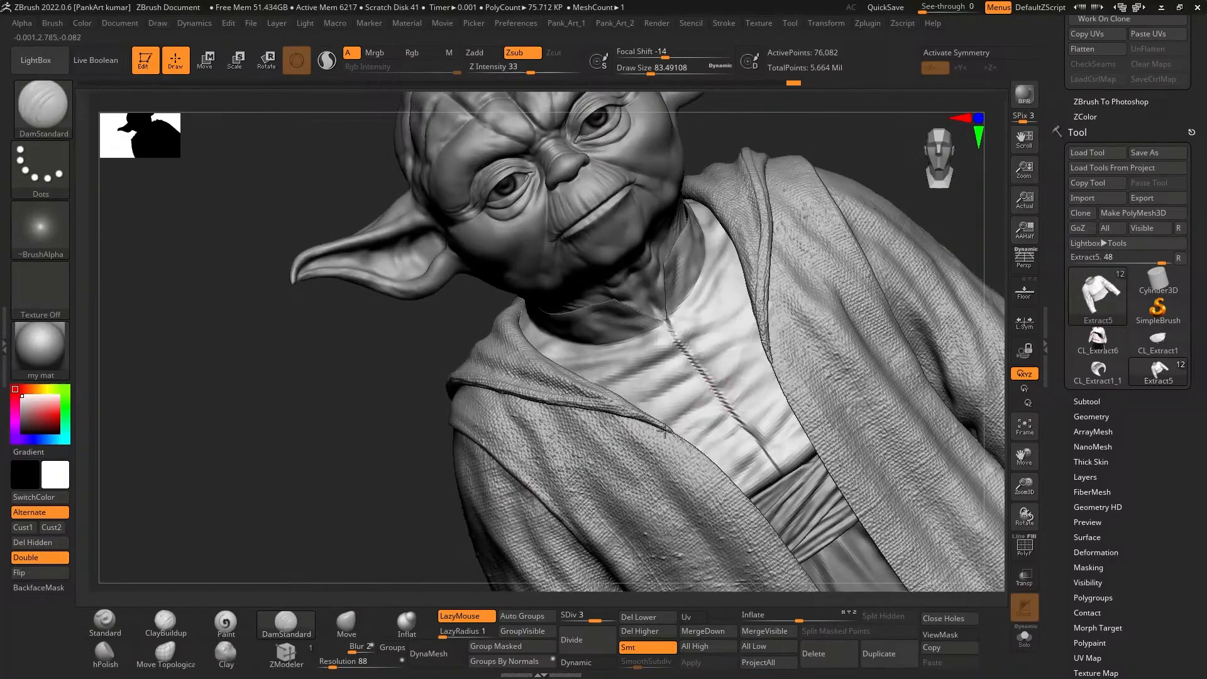
# Raise a fold with the Standard brush and carve creases with DamStandard beside the shirt's centre seam
pyautogui.moveTo(704, 389); pyautogui.dragTo(714, 385)
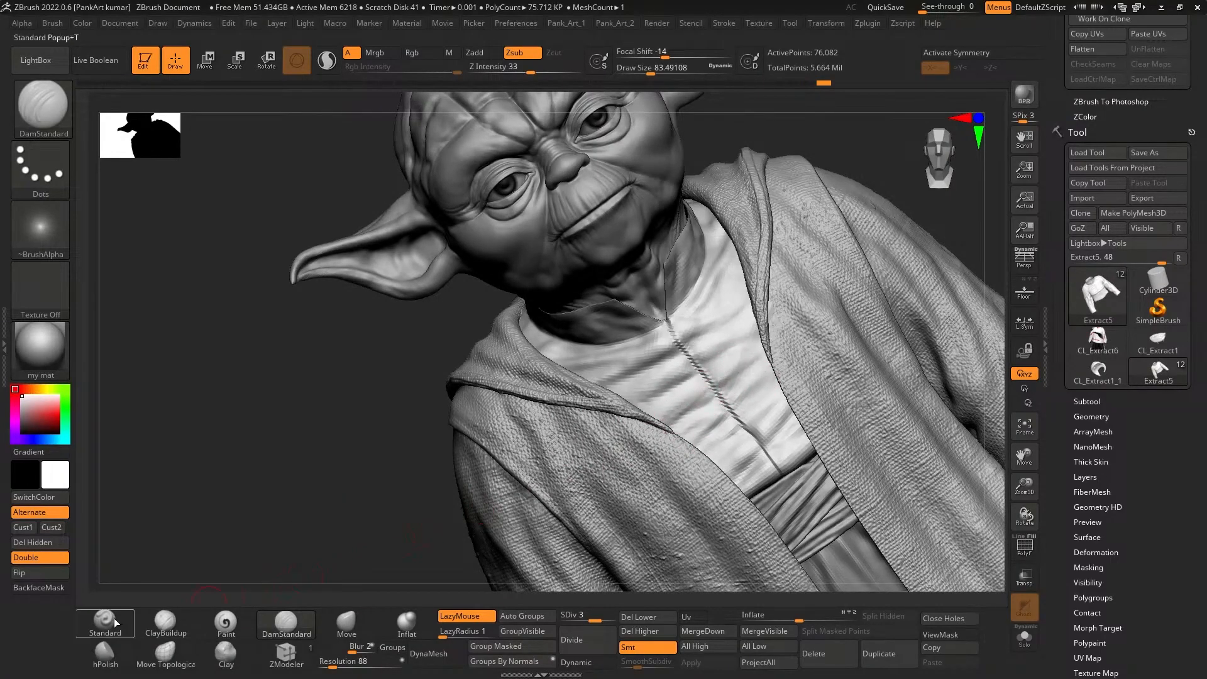
pyautogui.click(107, 620)
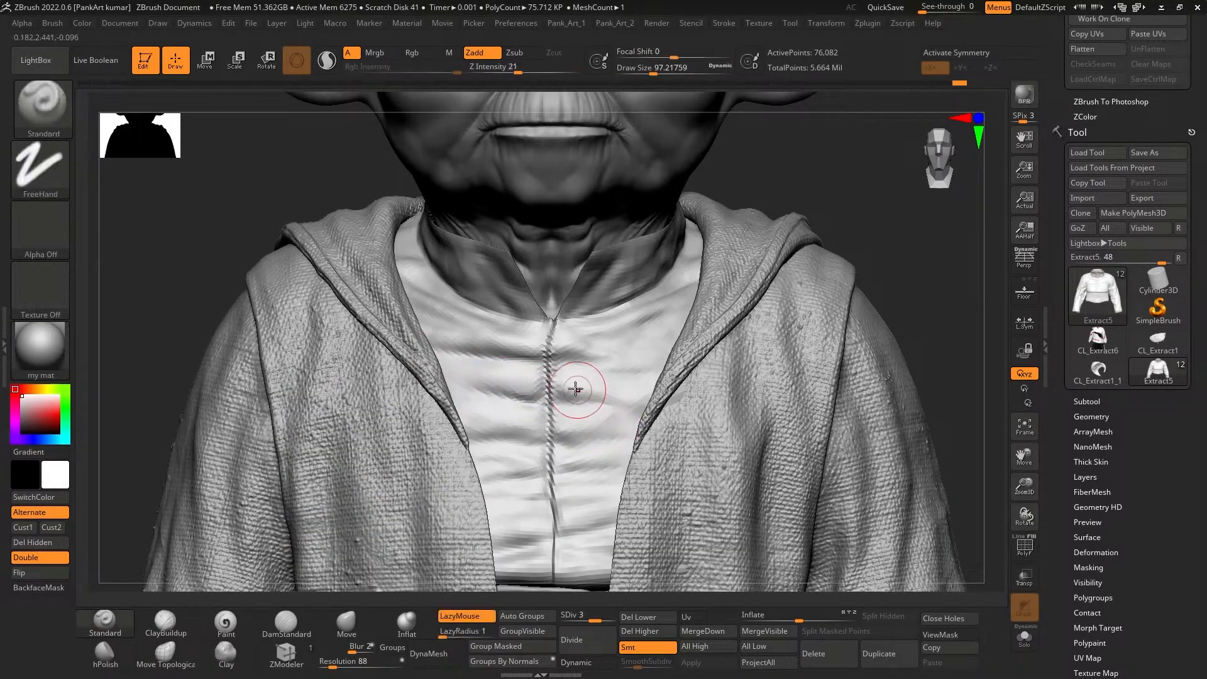
pyautogui.moveTo(566, 399)
pyautogui.mouseDown()
pyautogui.moveTo(628, 396)
pyautogui.moveTo(616, 397)
pyautogui.mouseUp()
pyautogui.click(286, 622)
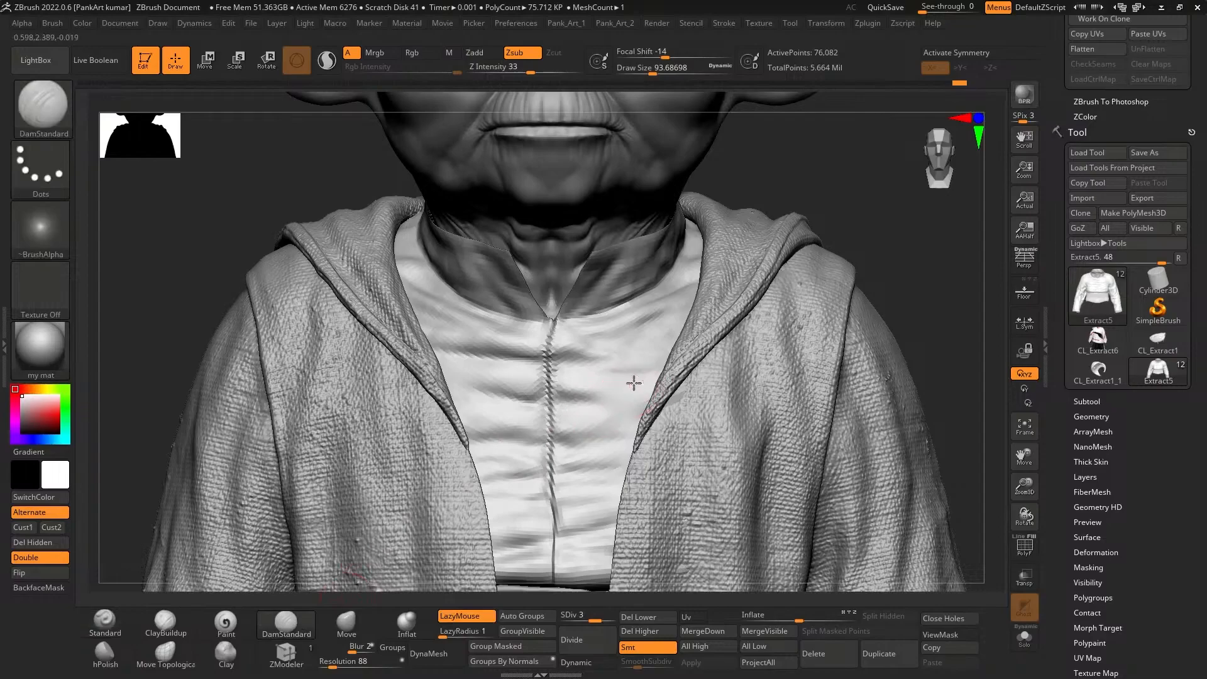
pyautogui.moveTo(595, 345)
pyautogui.mouseDown()
pyautogui.moveTo(659, 353)
pyautogui.moveTo(619, 359)
pyautogui.mouseUp()
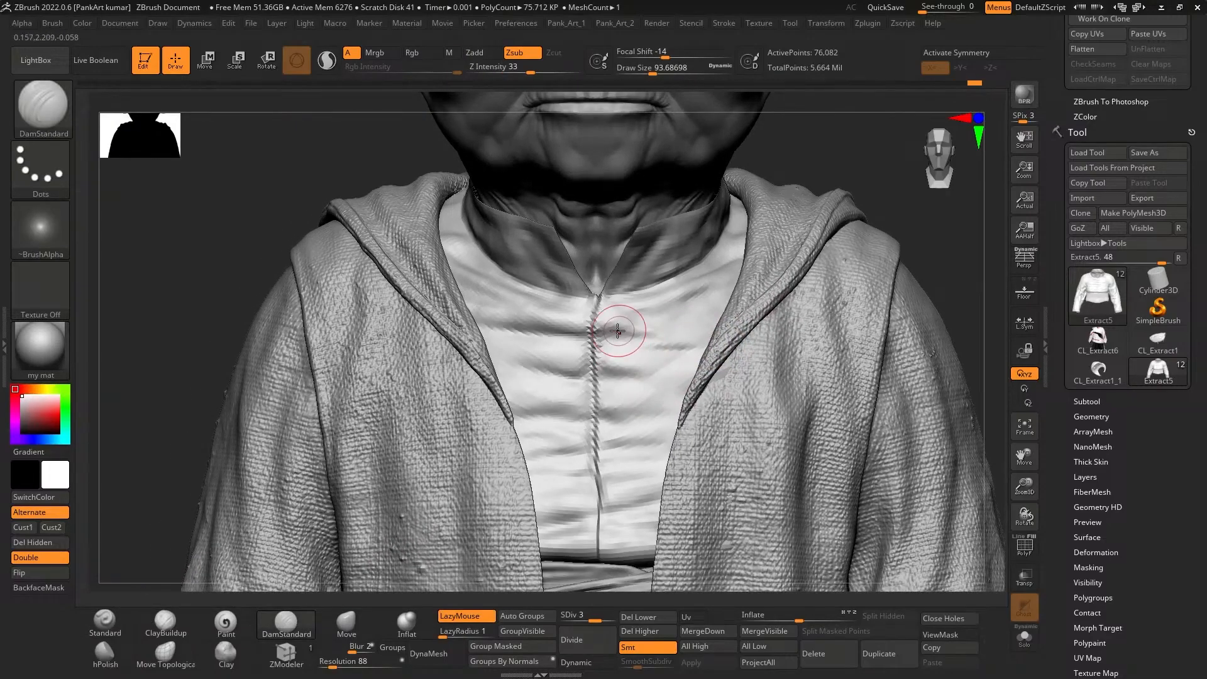
# Build up the folds beside the shirt's centre seam with the freehand Standard brush at Z Intensity 21 and a draw size of about 94
pyautogui.press('b')
pyautogui.press('s')
pyautogui.press('t')
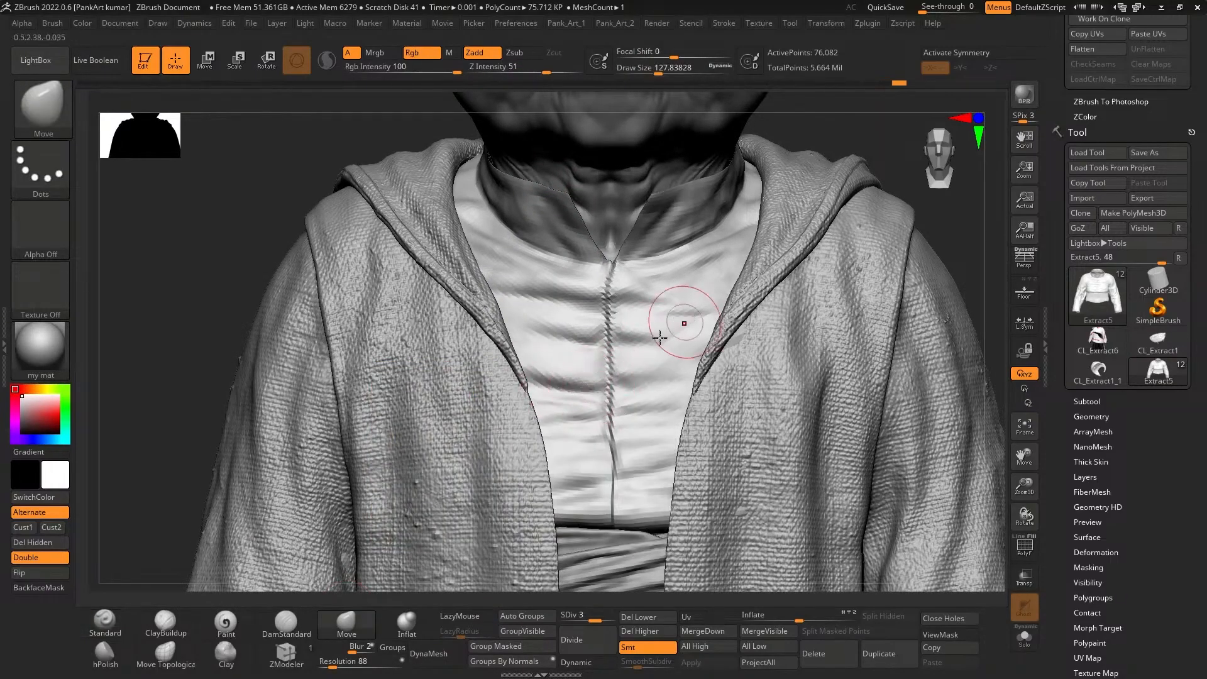
pyautogui.click(107, 621)
pyautogui.press('space')
pyautogui.moveTo(580, 370); pyautogui.dragTo(597, 356)
pyautogui.press('[')
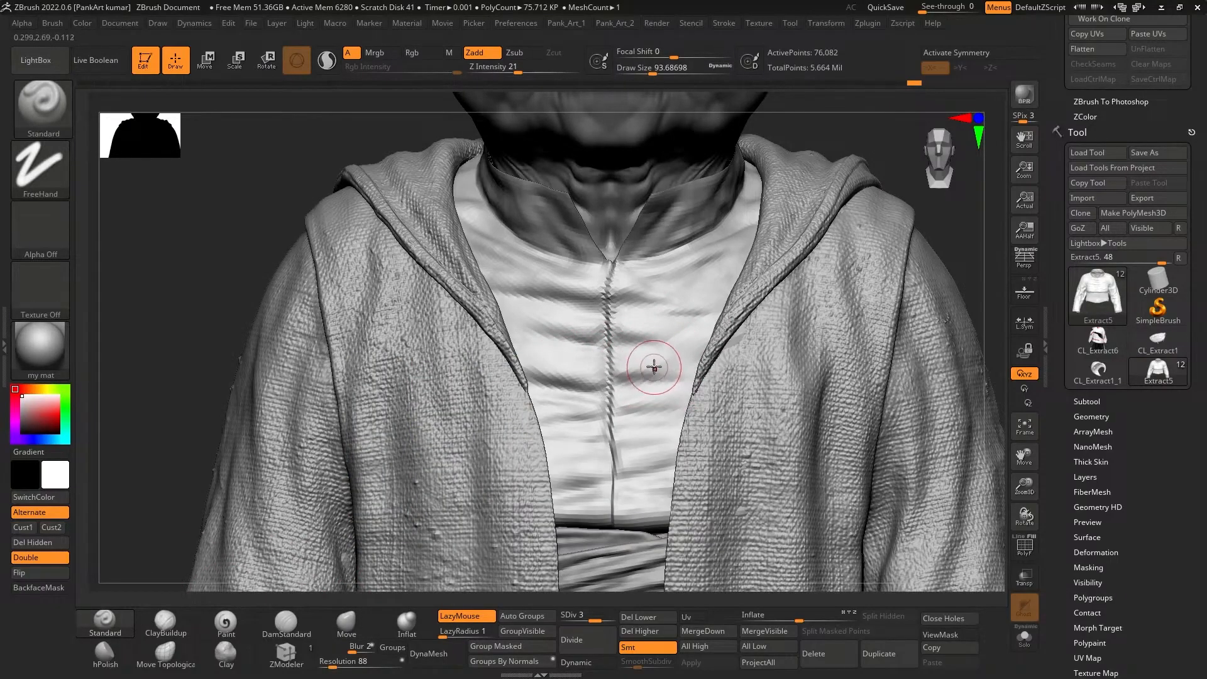
# Raise the shirt to subdivision level 4 and refine the chest folds with the draw size reduced to about 77
pyautogui.keyDown('alt'); pyautogui.moveTo(671, 375); pyautogui.dragTo(674, 345, button='right'); pyautogui.keyUp('alt')
pyautogui.press('space')
pyautogui.moveTo(658, 357); pyautogui.dragTo(638, 353)
pyautogui.press('[')
pyautogui.press('d')
pyautogui.press('[')
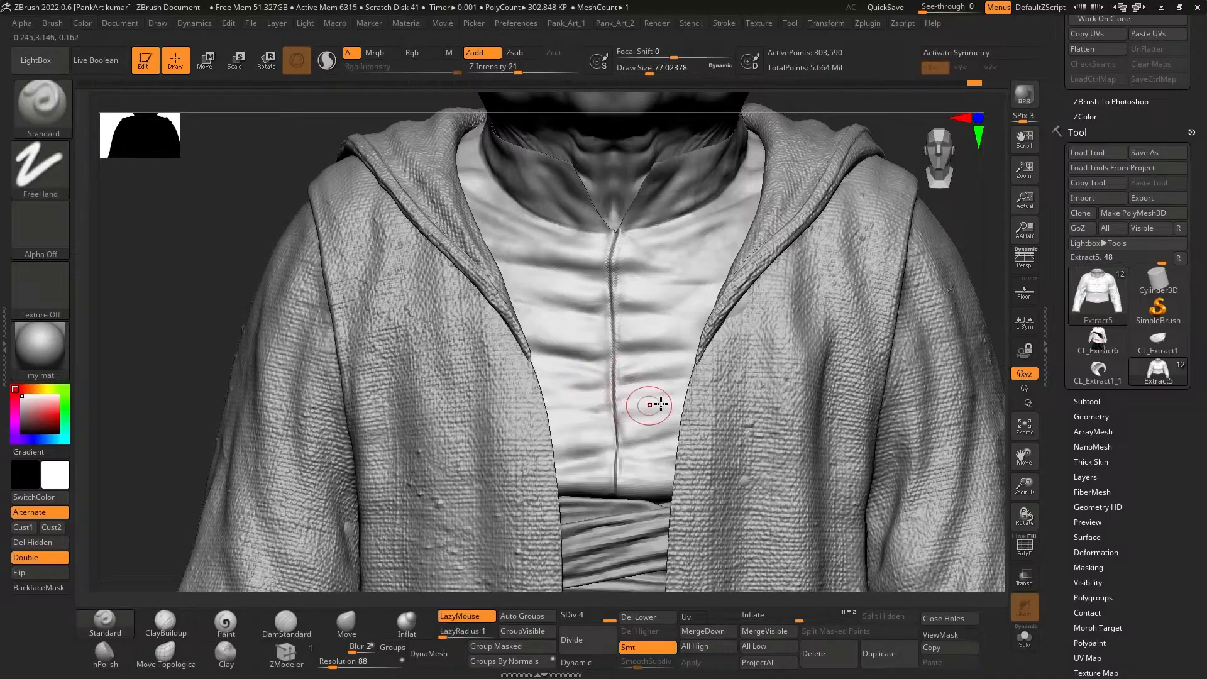
# Return the shirt to subdivision level 3 and shape and smooth the lower chest folds beside the seam
pyautogui.click(594, 614)
pyautogui.press('space')
pyautogui.moveTo(642, 399); pyautogui.dragTo(652, 399)
pyautogui.moveTo(690, 377); pyautogui.dragTo(683, 415, button='right')
pyautogui.keyDown('shift'); pyautogui.moveTo(612, 427); pyautogui.dragTo(558, 448); pyautogui.keyUp('shift')
pyautogui.moveTo(635, 423)
pyautogui.mouseDown(button='right')
pyautogui.moveTo(641, 437)
pyautogui.moveTo(625, 420)
pyautogui.moveTo(651, 412)
pyautogui.mouseUp(button='right')
# Refine the folds below the neckline with a smaller brush and smooth the shirt's chest surface
pyautogui.keyDown('alt'); pyautogui.moveTo(607, 324); pyautogui.dragTo(605, 322); pyautogui.keyUp('alt')
pyautogui.keyDown('alt'); pyautogui.moveTo(604, 322); pyautogui.dragTo(595, 366, button='right'); pyautogui.keyUp('alt')
pyautogui.keyDown('ctrl'); pyautogui.moveTo(715, 377); pyautogui.dragTo(705, 412, button='right'); pyautogui.keyUp('ctrl')
pyautogui.press('space')
pyautogui.moveTo(582, 338); pyautogui.dragTo(569, 338)
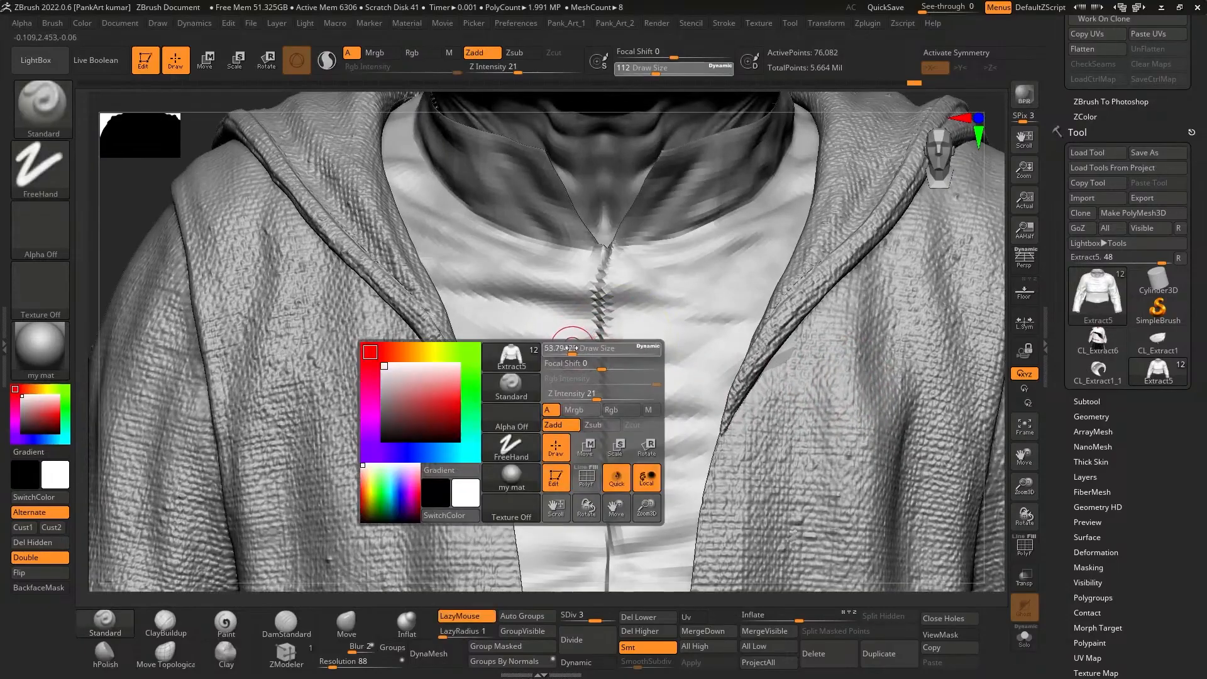
pyautogui.moveTo(727, 342); pyautogui.dragTo(396, 595, button='right')
pyautogui.click(226, 654)
pyautogui.moveTo(636, 284); pyautogui.dragTo(657, 267)
pyautogui.keyDown('shift'); pyautogui.moveTo(635, 354); pyautogui.dragTo(615, 388); pyautogui.keyUp('shift')
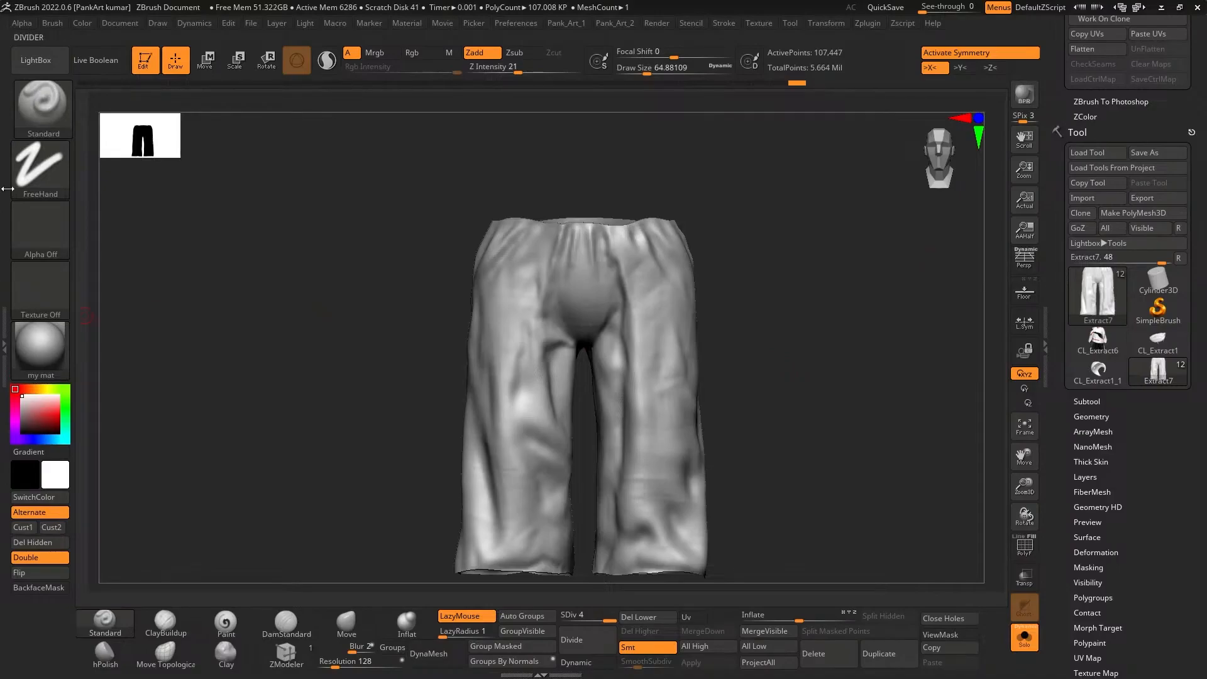
# Set up the DragRect stroke with the crumpled-paper alpha for the pants, turn symmetry off, lower the Z Intensity and undo a test stamp
pyautogui.click(39, 176)
pyautogui.click(180, 180)
pyautogui.click(41, 228)
pyautogui.click(769, 249)
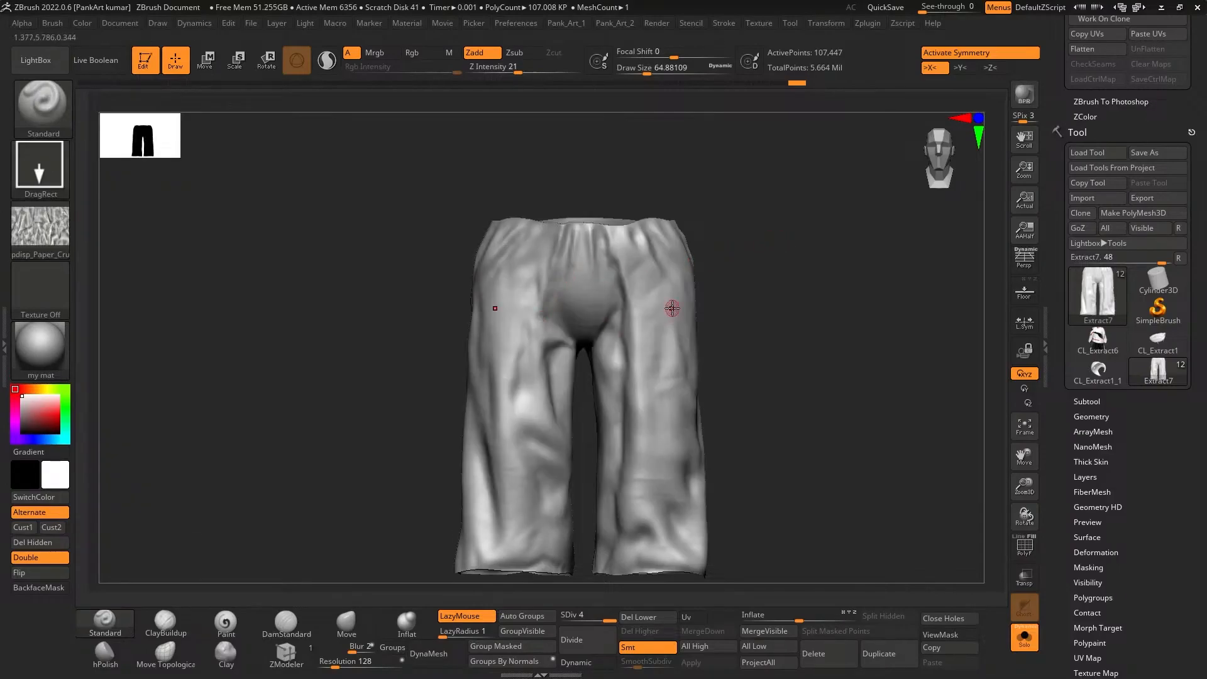
pyautogui.press('x')
pyautogui.moveTo(651, 341); pyautogui.dragTo(639, 436)
pyautogui.moveTo(517, 67); pyautogui.dragTo(511, 67)
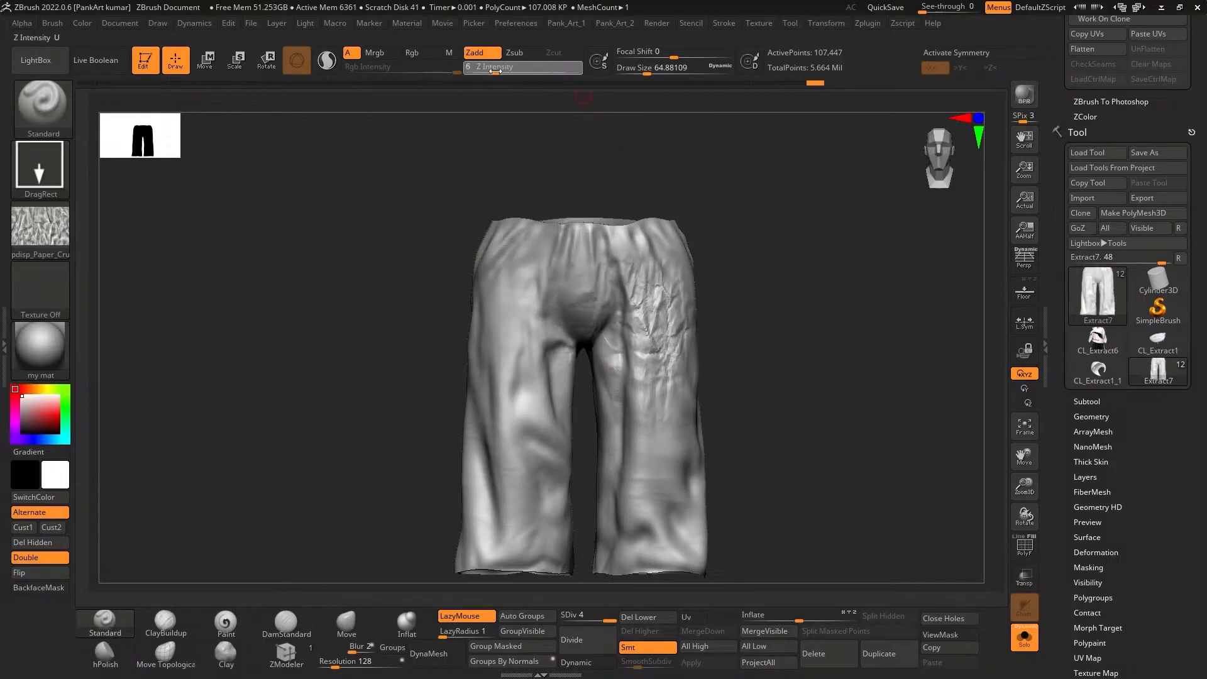
pyautogui.hotkey('ctrl', 'z')
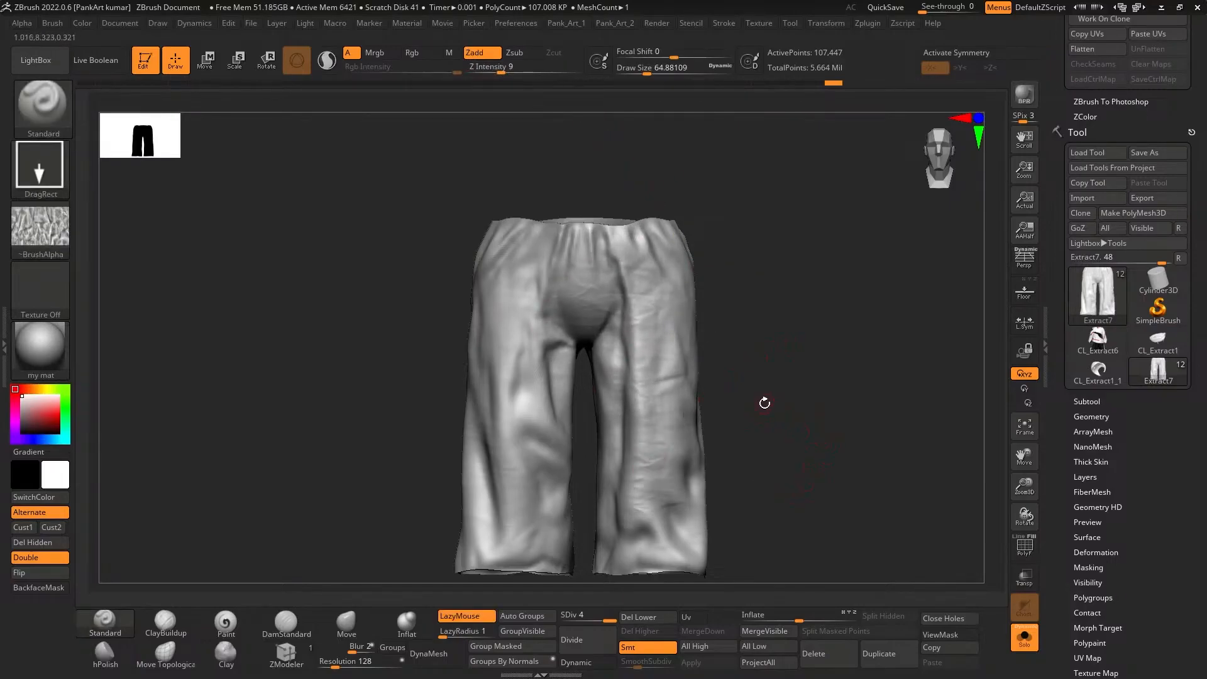
# Stamp faint crumpled-paper detail around the sides and back of the pants at Z Intensity 8
pyautogui.moveTo(764, 404); pyautogui.dragTo(702, 267)
pyautogui.moveTo(783, 298); pyautogui.dragTo(613, 270)
pyautogui.moveTo(501, 68); pyautogui.dragTo(499, 68)
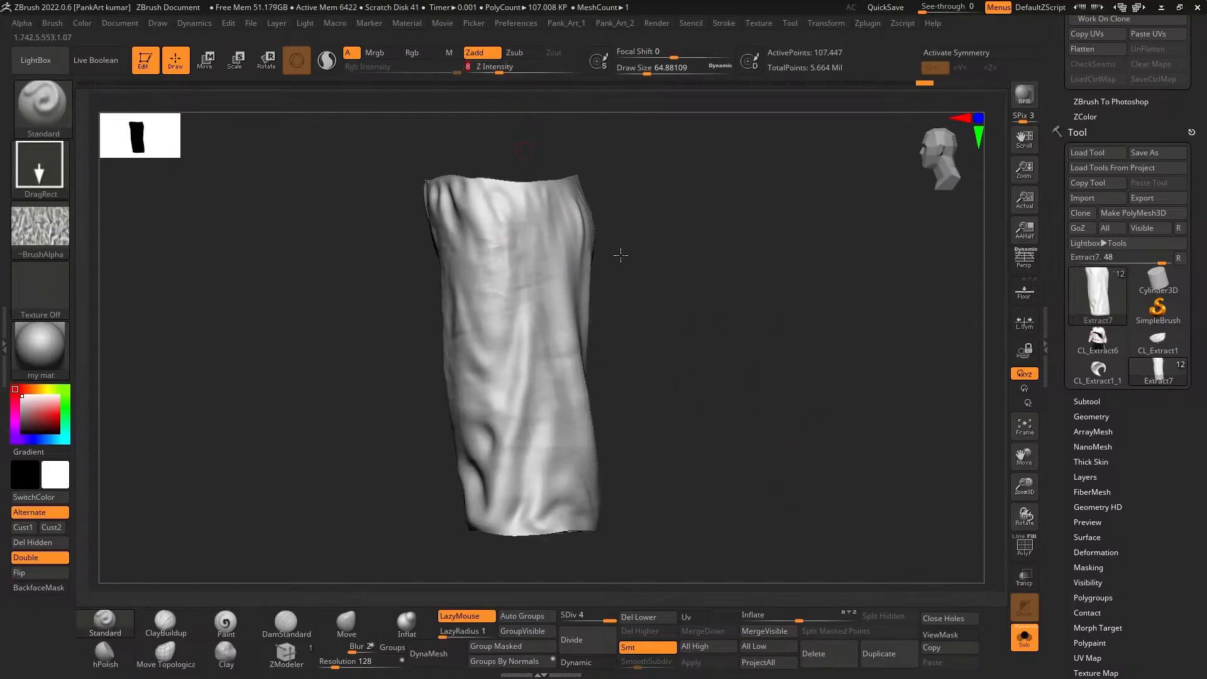
pyautogui.moveTo(655, 431); pyautogui.dragTo(702, 229)
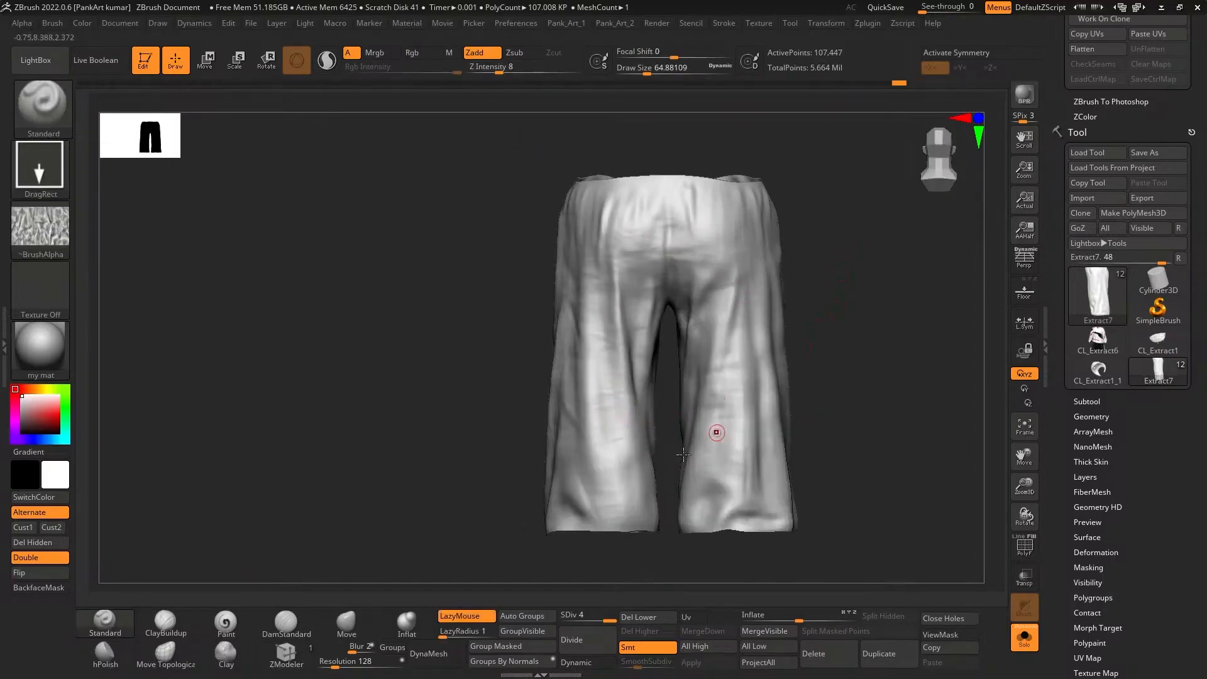
pyautogui.moveTo(739, 521); pyautogui.dragTo(819, 479)
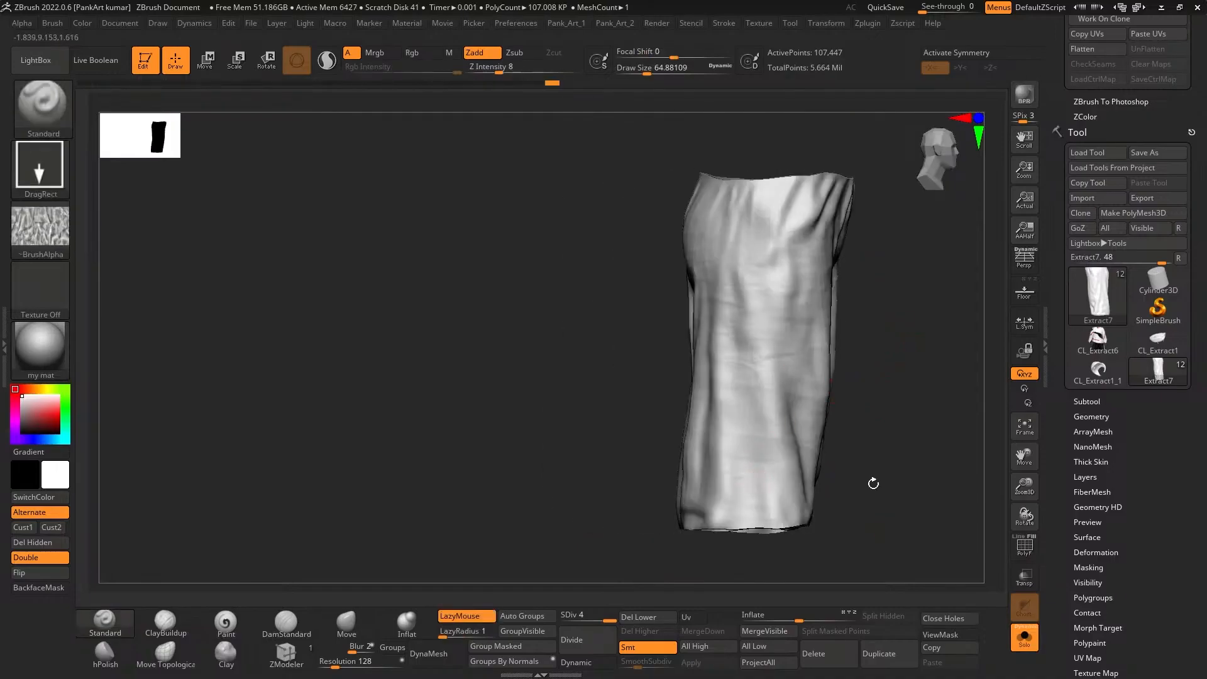
pyautogui.moveTo(860, 217); pyautogui.dragTo(776, 377)
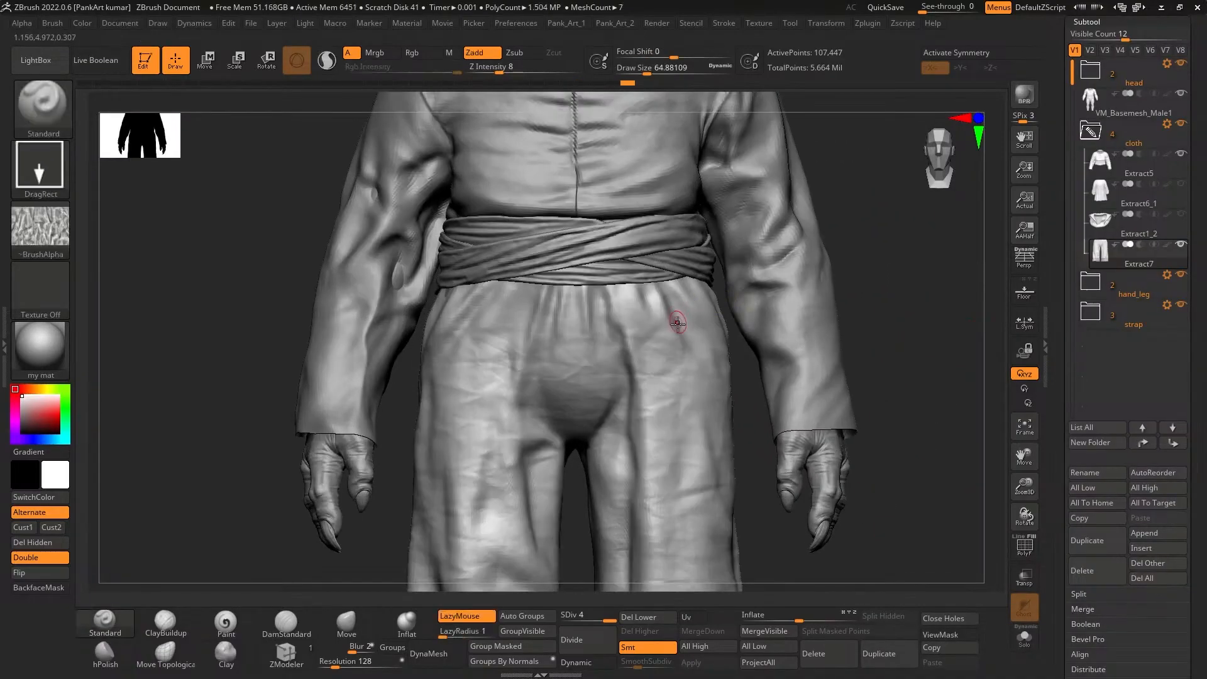
# Select the inner shirt on the full figure and raise its subdivision level
pyautogui.moveTo(503, 312); pyautogui.dragTo(367, 377, button='right')
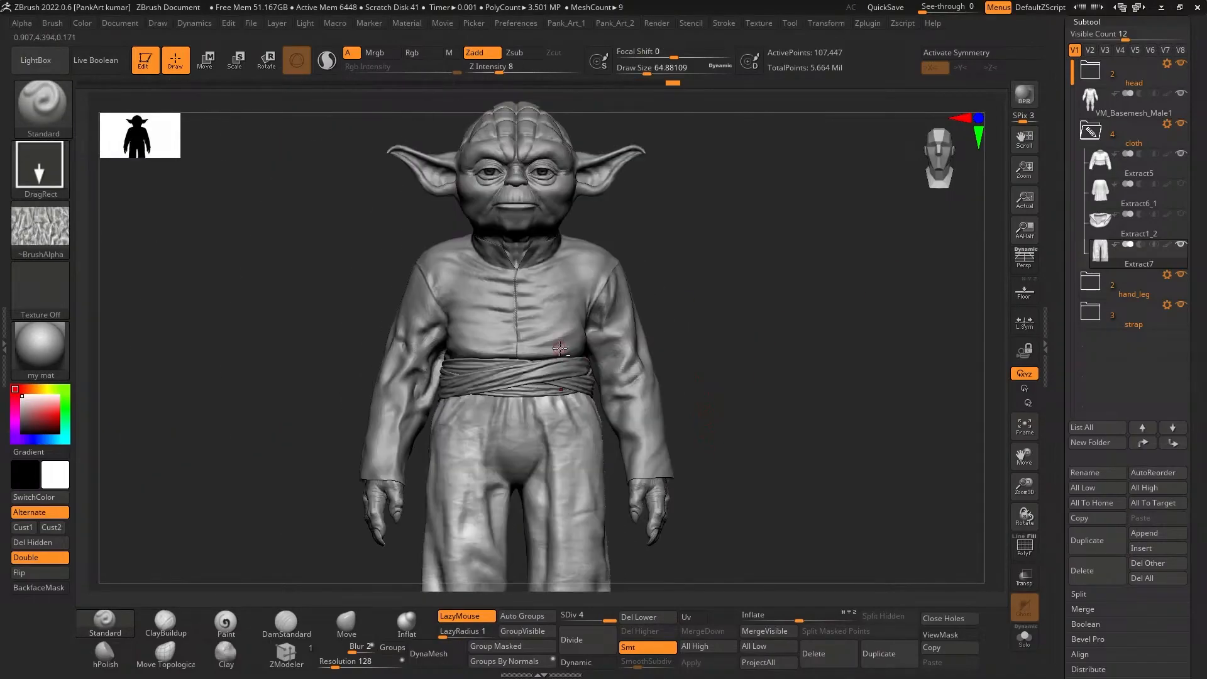
pyautogui.keyDown('alt'); pyautogui.click(578, 322); pyautogui.keyUp('alt')
pyautogui.press('d')
pyautogui.press('ctrl')
# Examine the finished clothing on the robed figure and on the posed figure from several sides
pyautogui.moveTo(823, 363); pyautogui.dragTo(598, 256)
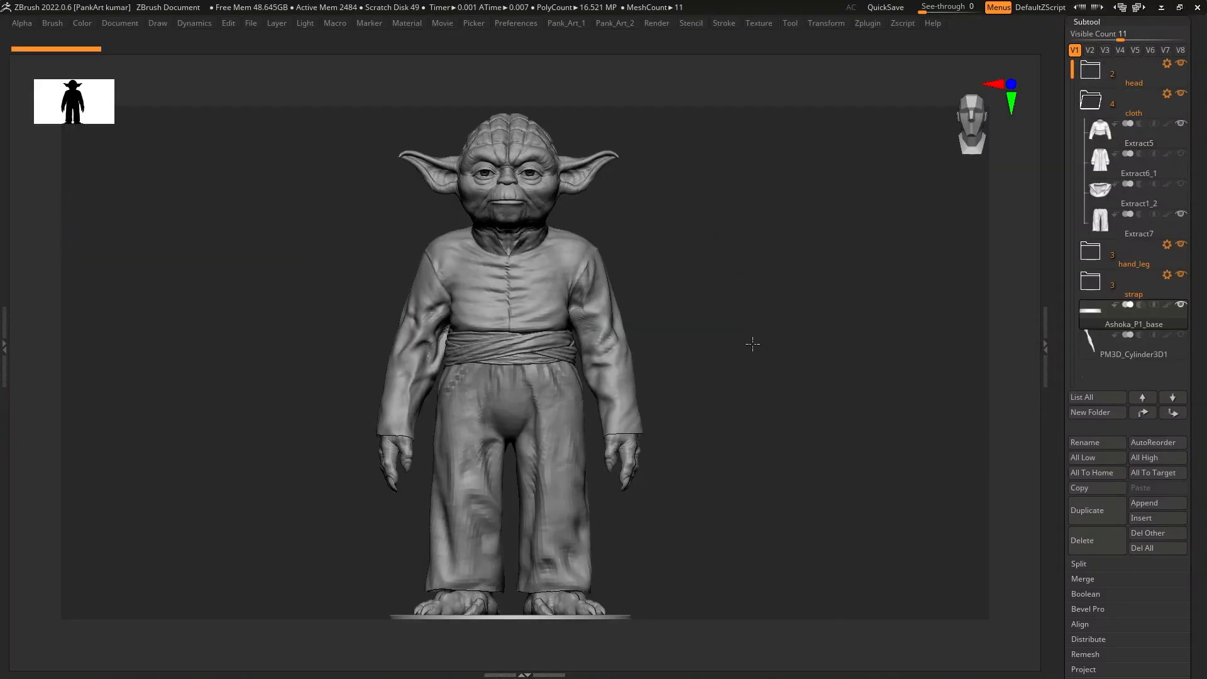
pyautogui.moveTo(752, 344); pyautogui.dragTo(808, 347)
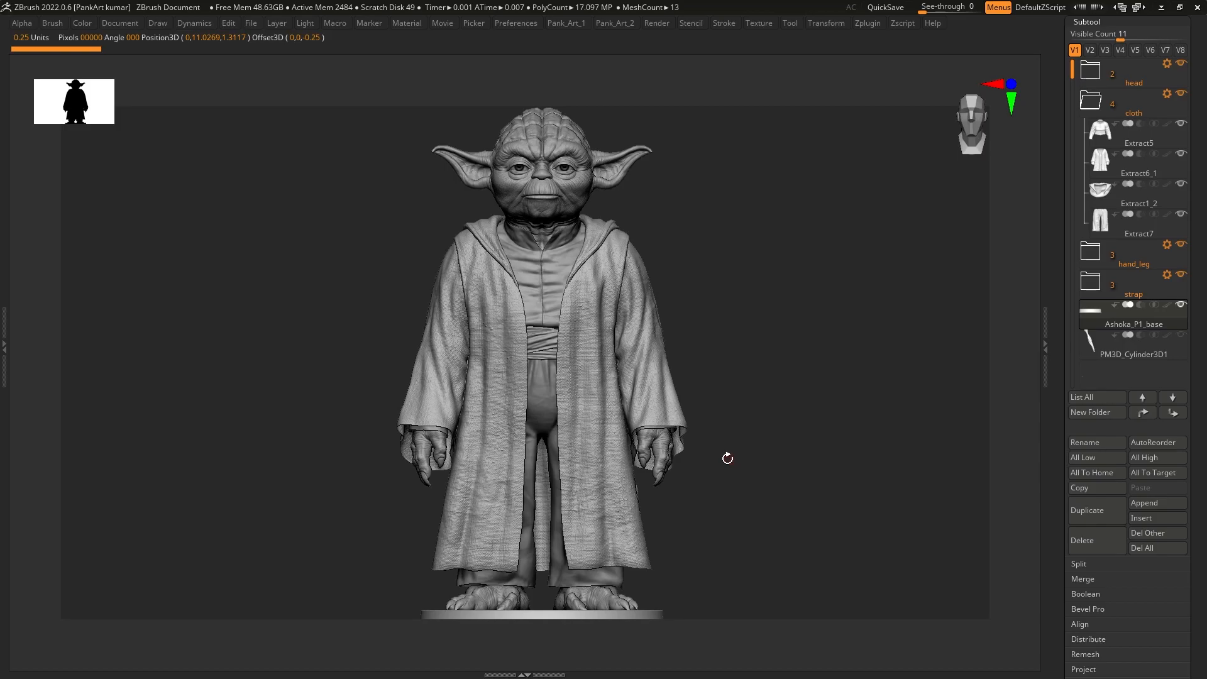
pyautogui.moveTo(706, 461)
pyautogui.mouseDown()
pyautogui.moveTo(668, 458)
pyautogui.moveTo(698, 461)
pyautogui.mouseUp()
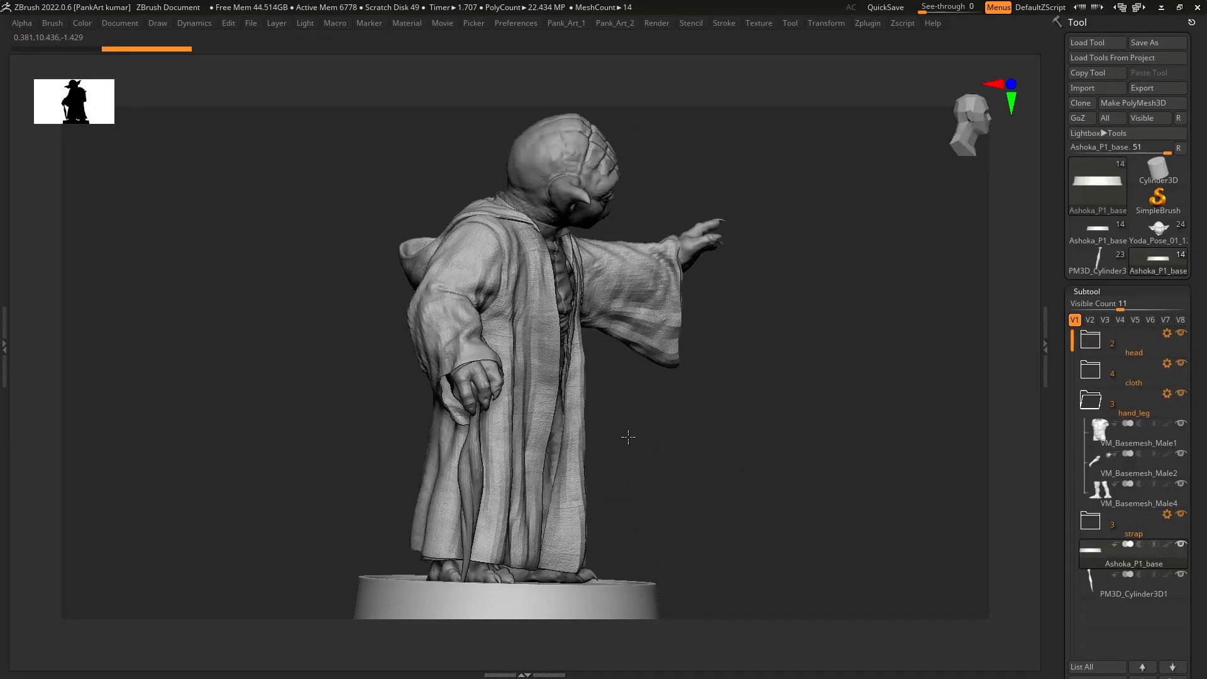
pyautogui.moveTo(625, 436); pyautogui.dragTo(558, 434)
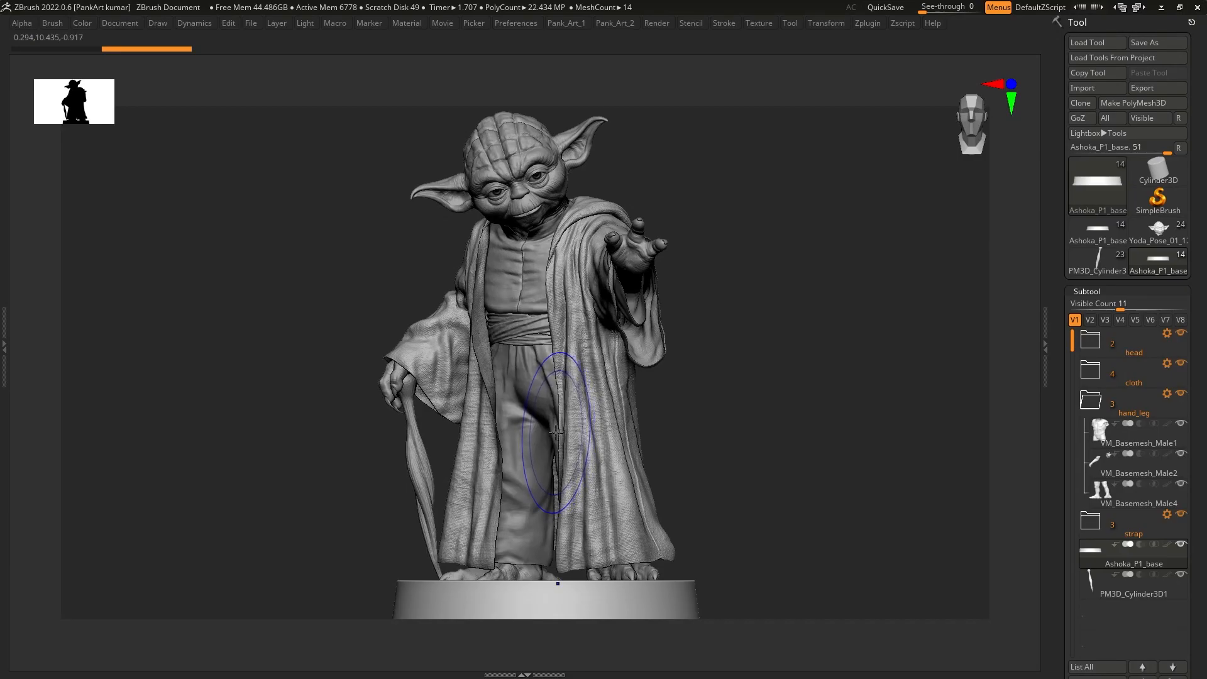